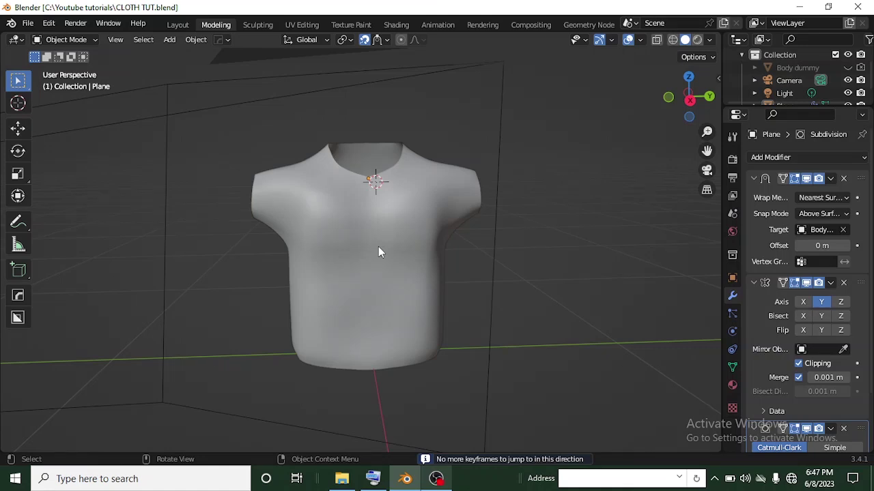
{"action": "middle_click_drag", "start_coordinate": [377, 180], "coordinate": [392, 186]}
{"action": "middle_click_drag", "start_coordinate": [436, 210], "coordinate": [411, 205]}
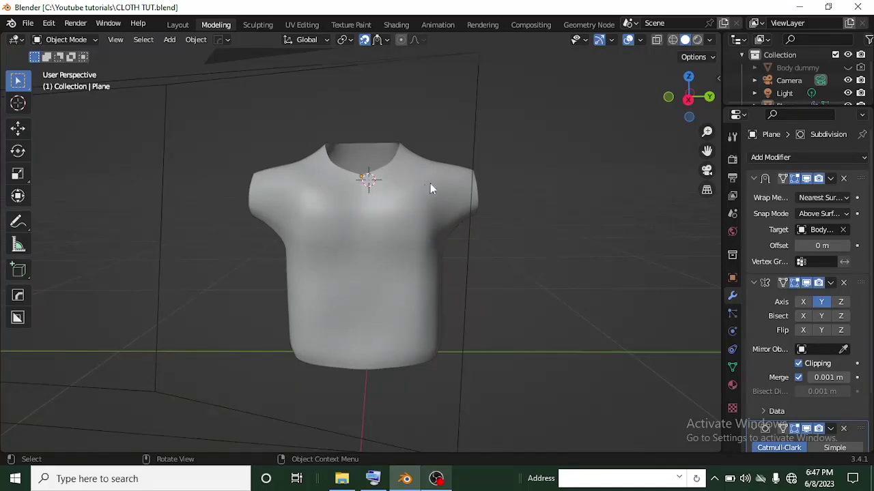
{"action": "scroll", "coordinate": [354, 193], "scroll_direction": "up", "scroll_amount": 2}
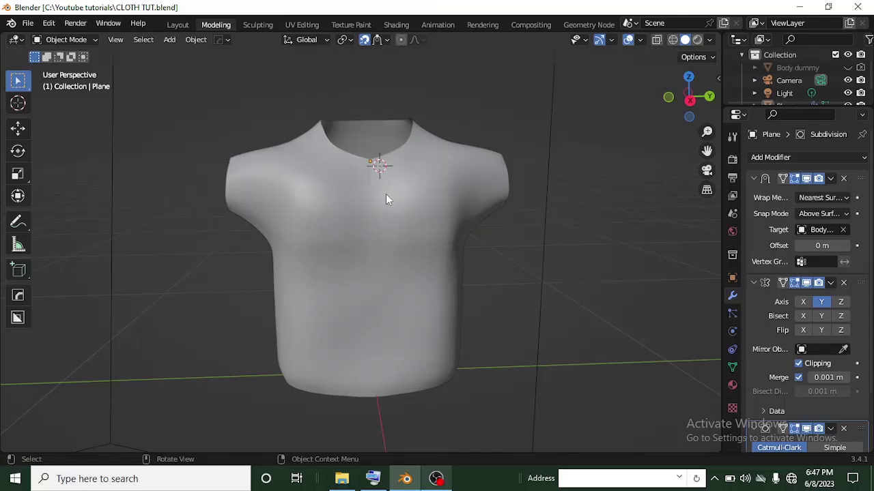
{"action": "scroll", "coordinate": [375, 188], "scroll_direction": "down", "scroll_amount": 3}
{"action": "scroll", "coordinate": [371, 189], "scroll_direction": "up", "scroll_amount": 3}
{"action": "middle_click_drag", "start_coordinate": [324, 268], "coordinate": [361, 242]}
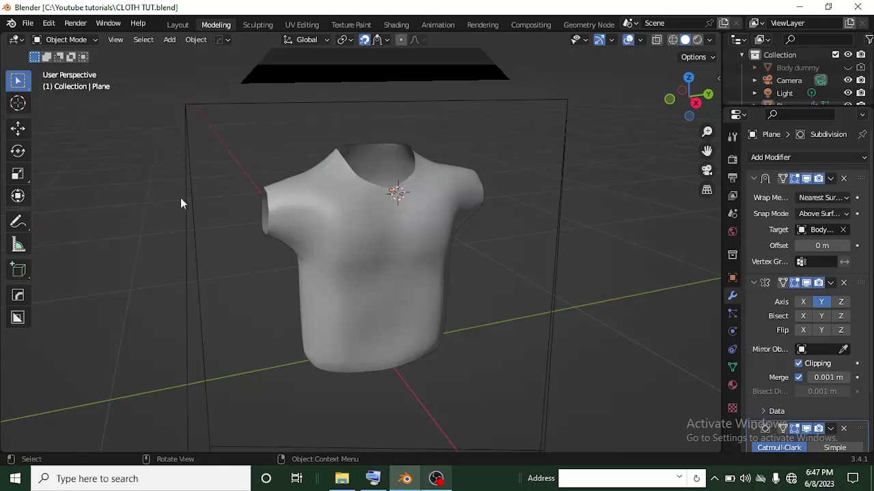
Create a new scene from the default template and delete its starting cube
{"action": "left_click", "coordinate": [27, 23]}
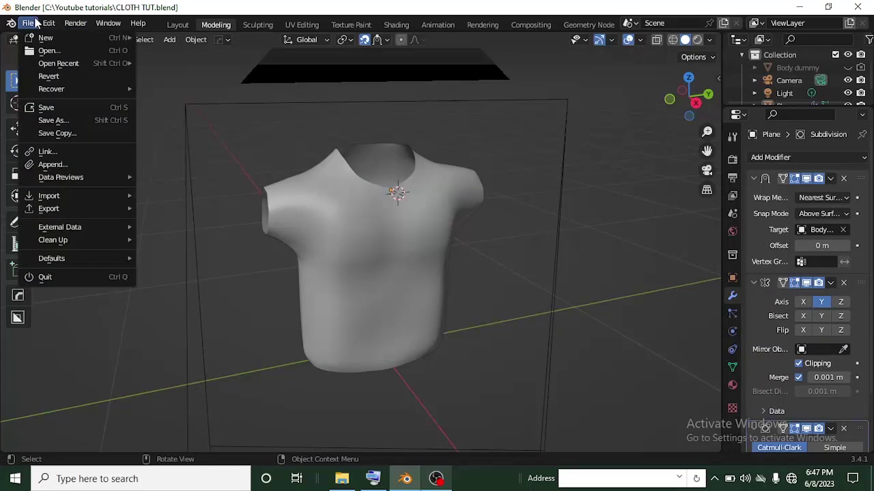
{"action": "mouse_move", "coordinate": [57, 43]}
{"action": "left_click", "coordinate": [168, 37]}
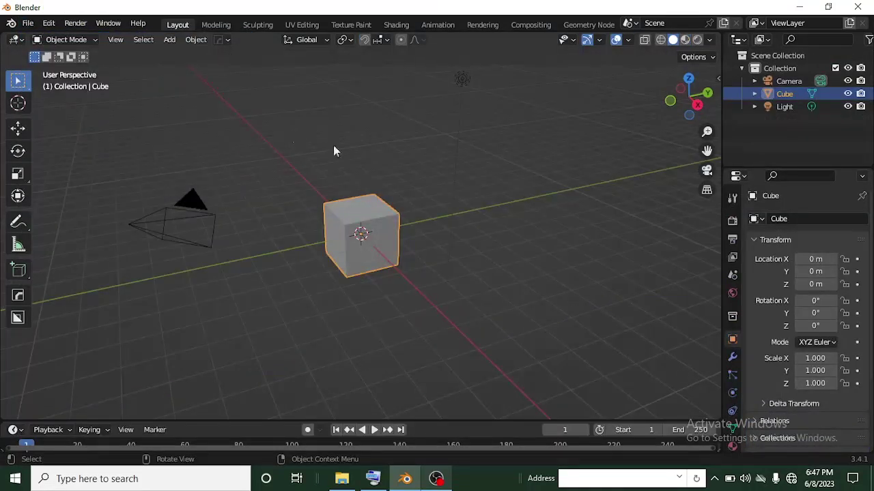
{"action": "middle_click_drag", "start_coordinate": [436, 263], "coordinate": [400, 257]}
{"action": "scroll", "coordinate": [403, 253], "scroll_direction": "up", "scroll_amount": 4}
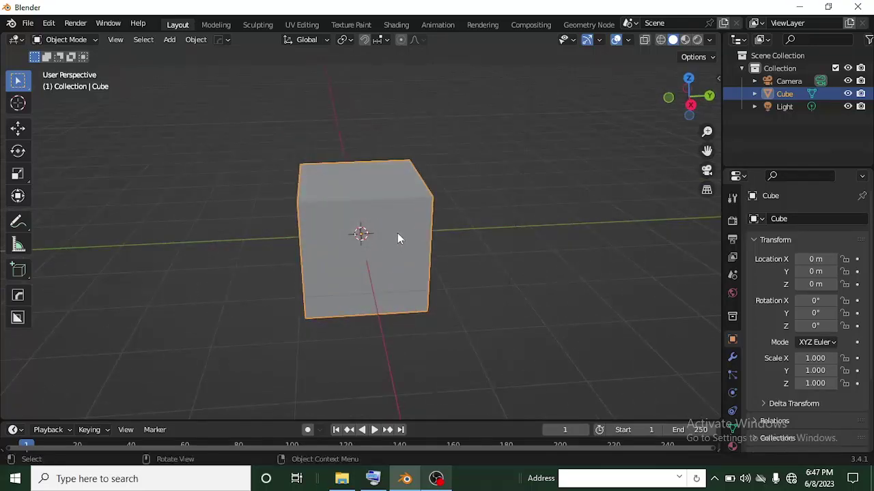
{"action": "key", "text": "Delete"}
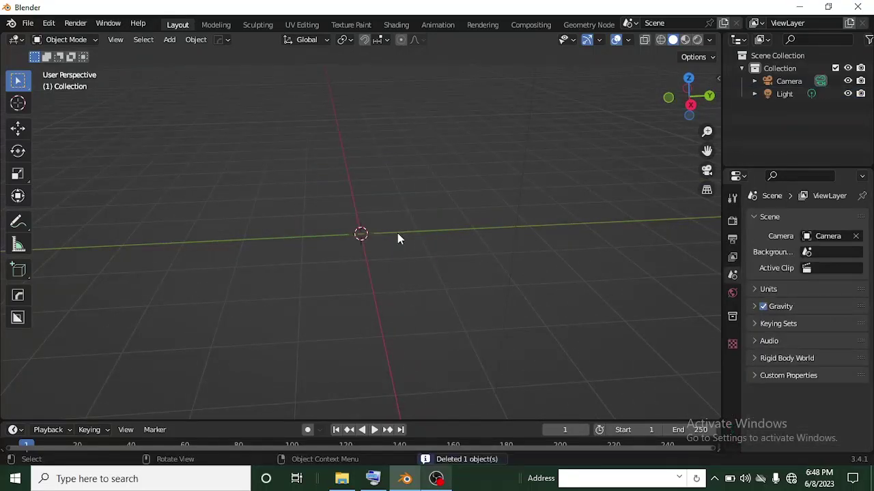
Append the Body dummy object from CLOTH TUT.blend in the C:\Youtube tutorials folder into the scene
{"action": "middle_click_drag", "start_coordinate": [404, 282], "coordinate": [421, 313], "text": "shift"}
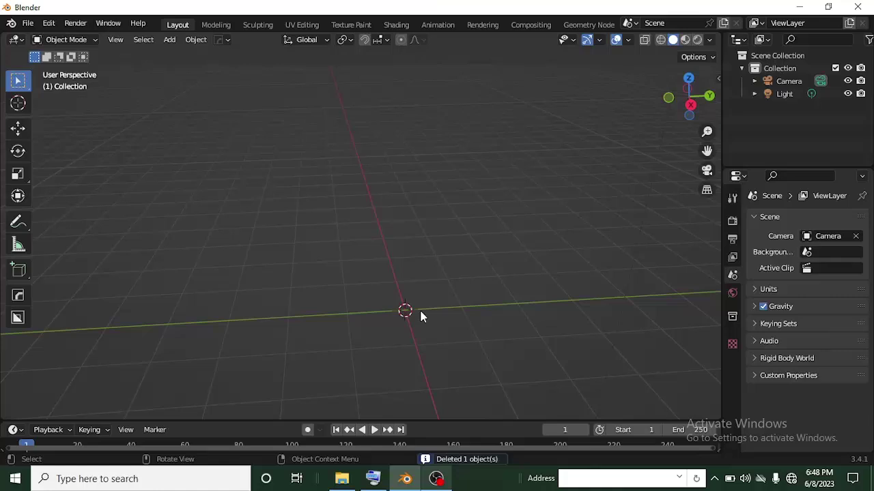
{"action": "middle_click_drag", "start_coordinate": [362, 286], "coordinate": [303, 229], "text": "shift"}
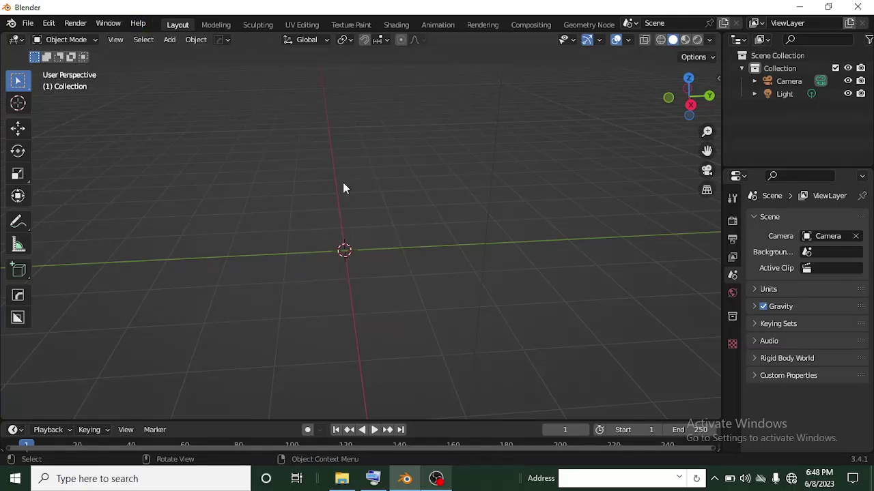
{"action": "left_click", "coordinate": [27, 23]}
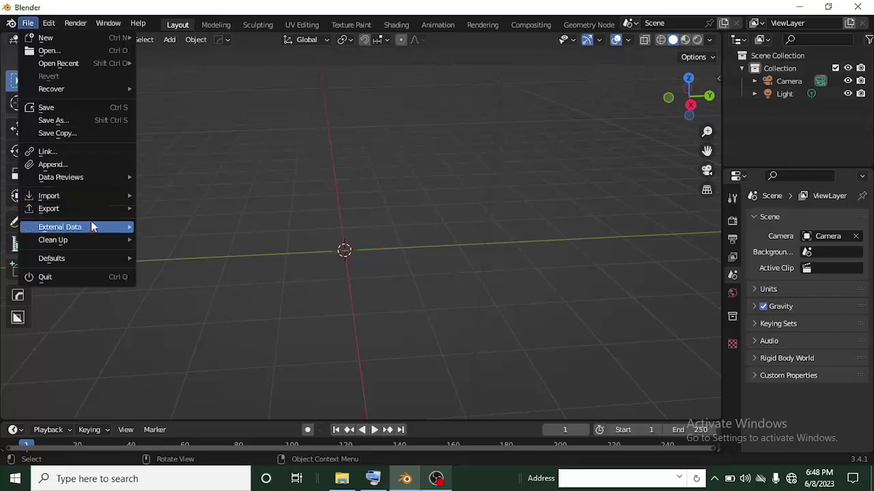
{"action": "left_click", "coordinate": [52, 164]}
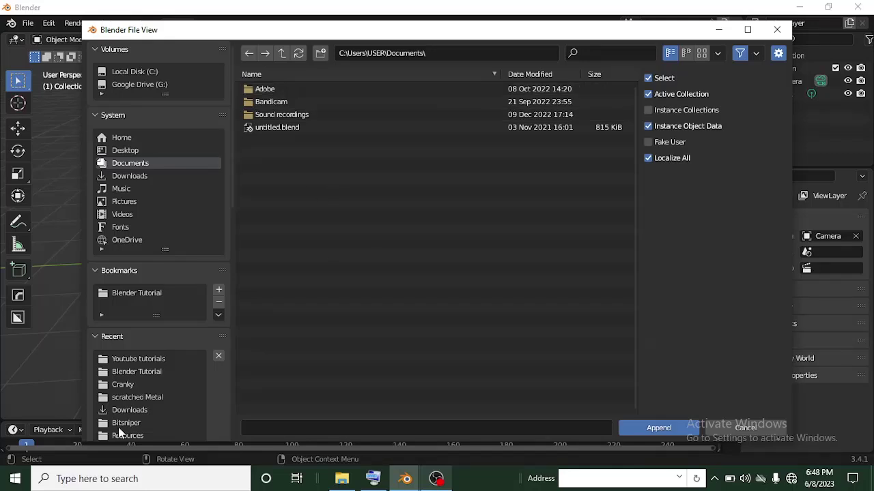
{"action": "left_click", "coordinate": [154, 361]}
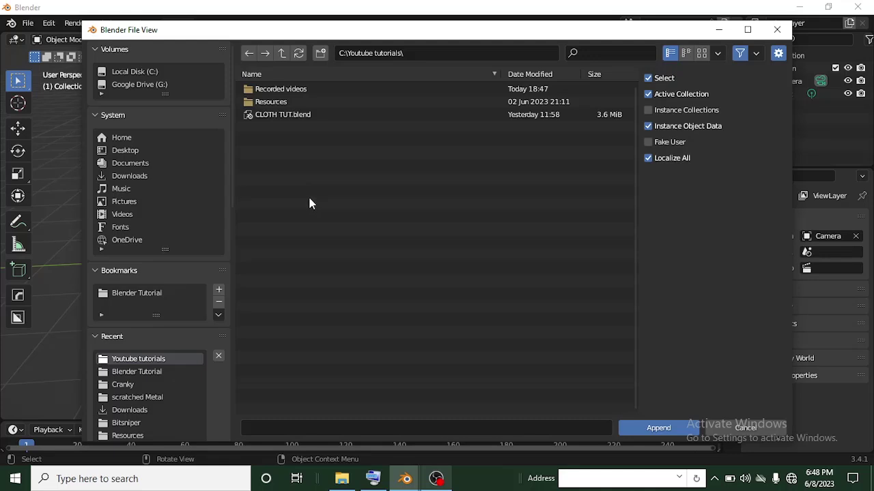
{"action": "left_click", "coordinate": [287, 117]}
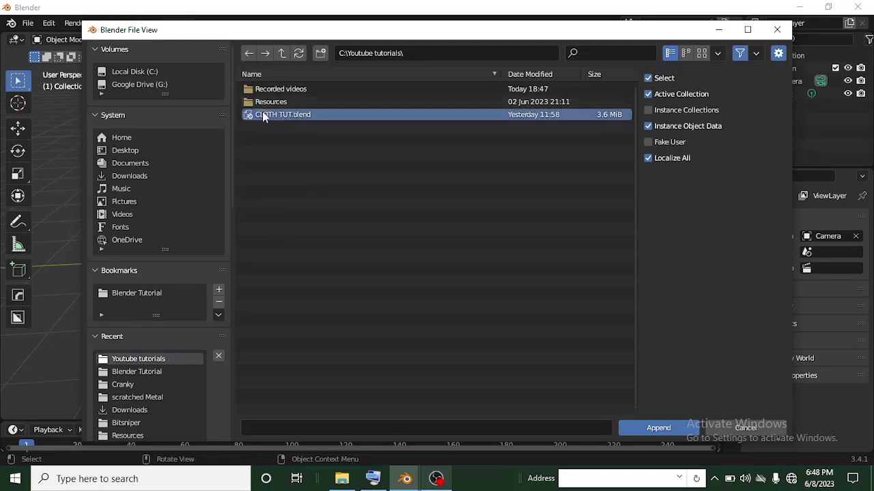
{"action": "left_click", "coordinate": [642, 426]}
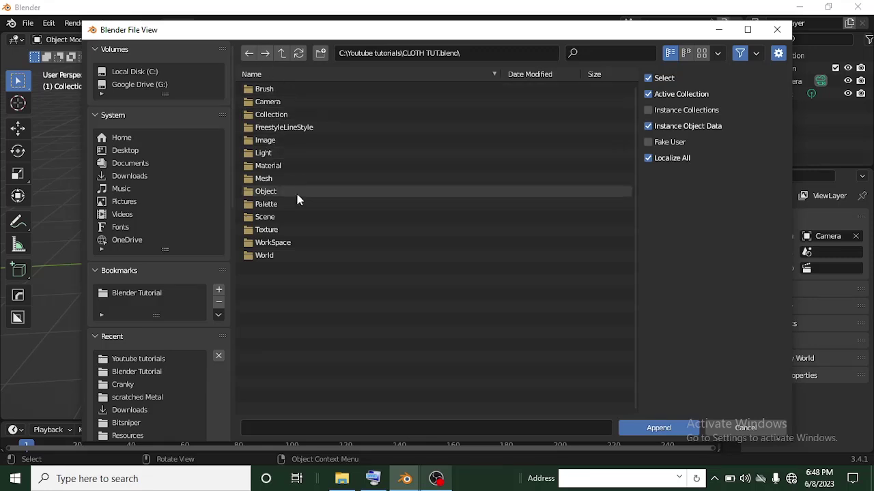
{"action": "left_click", "coordinate": [282, 194]}
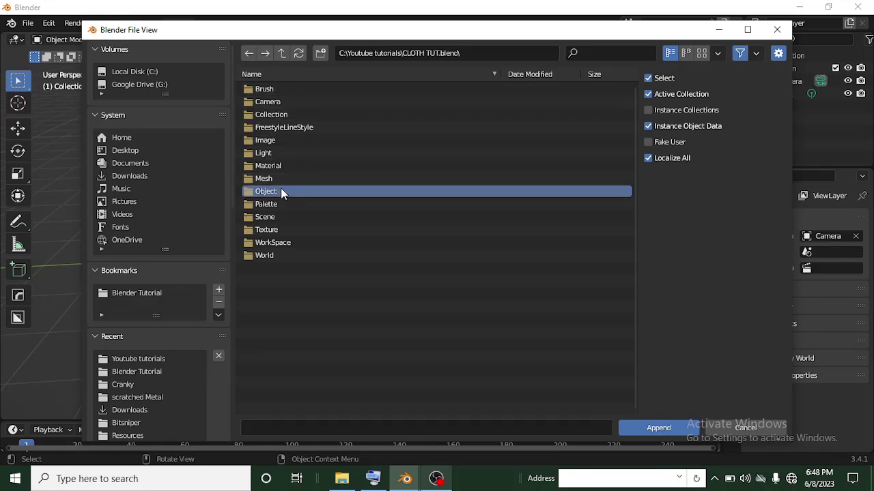
{"action": "left_click", "coordinate": [282, 194]}
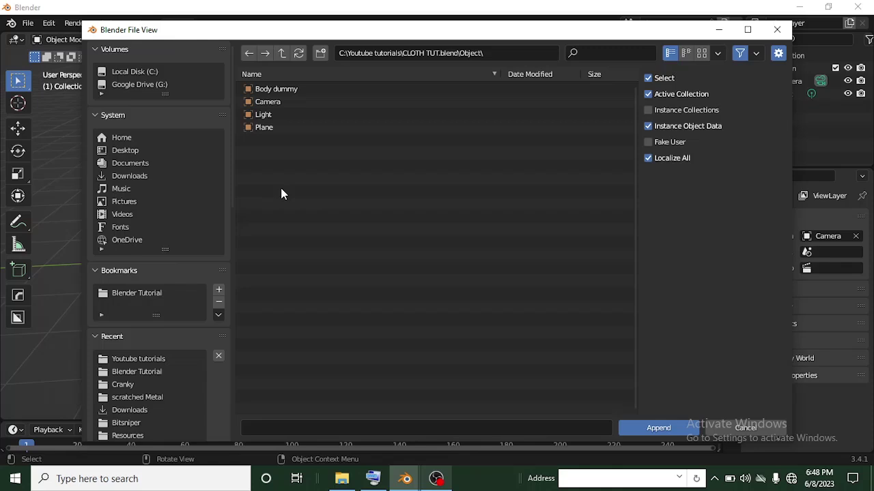
{"action": "left_click", "coordinate": [274, 89]}
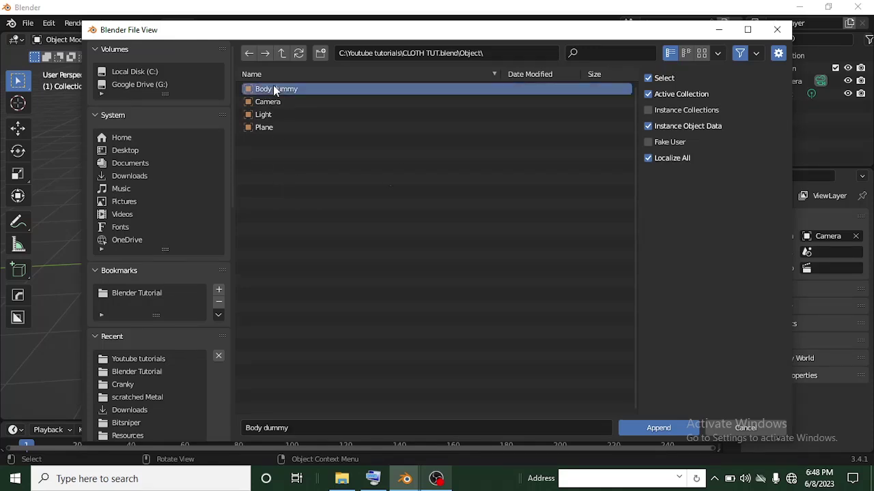
{"action": "left_click", "coordinate": [645, 428]}
Deselect the appended body dummy and examine its shape around the neck, shoulders and chest
{"action": "scroll", "coordinate": [360, 228], "scroll_direction": "down", "scroll_amount": 2}
{"action": "scroll", "coordinate": [361, 228], "scroll_direction": "up", "scroll_amount": 5}
{"action": "scroll", "coordinate": [361, 228], "scroll_direction": "up", "scroll_amount": 5}
{"action": "middle_click_drag", "start_coordinate": [302, 189], "coordinate": [512, 182]}
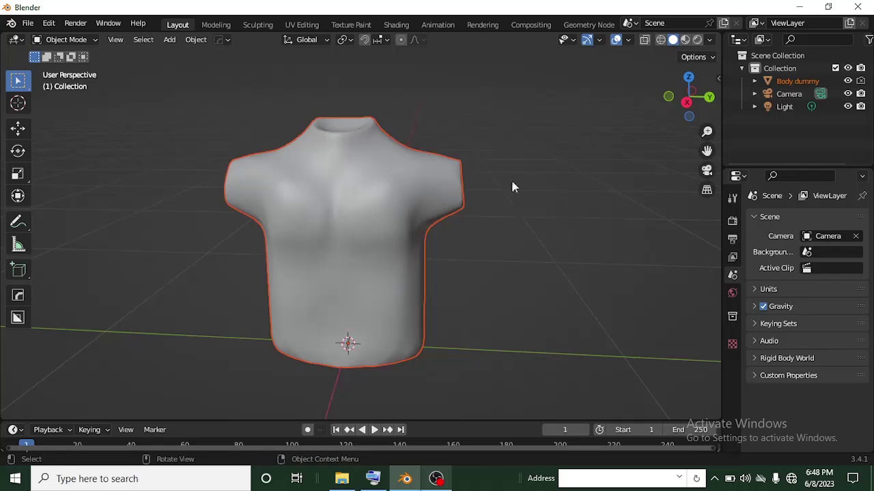
{"action": "left_click", "coordinate": [496, 169]}
{"action": "scroll", "coordinate": [348, 187], "scroll_direction": "down", "scroll_amount": 3}
{"action": "middle_click_drag", "start_coordinate": [348, 187], "coordinate": [375, 182]}
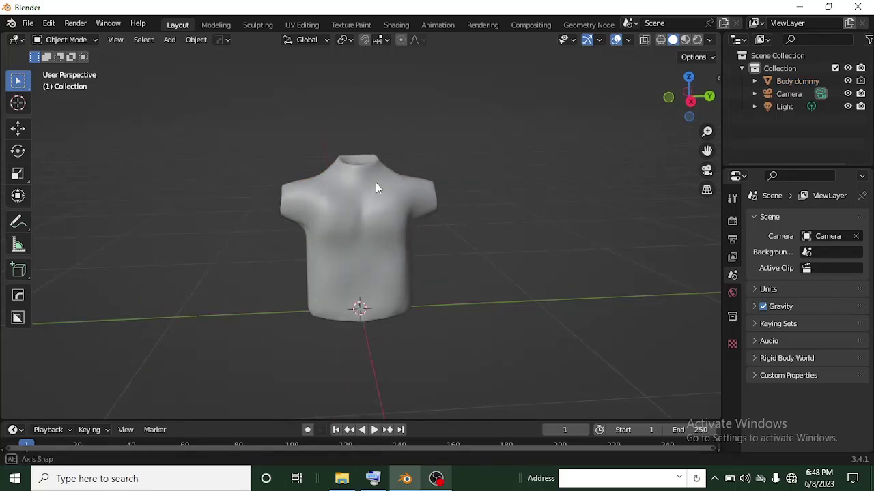
{"action": "scroll", "coordinate": [330, 215], "scroll_direction": "up", "scroll_amount": 1}
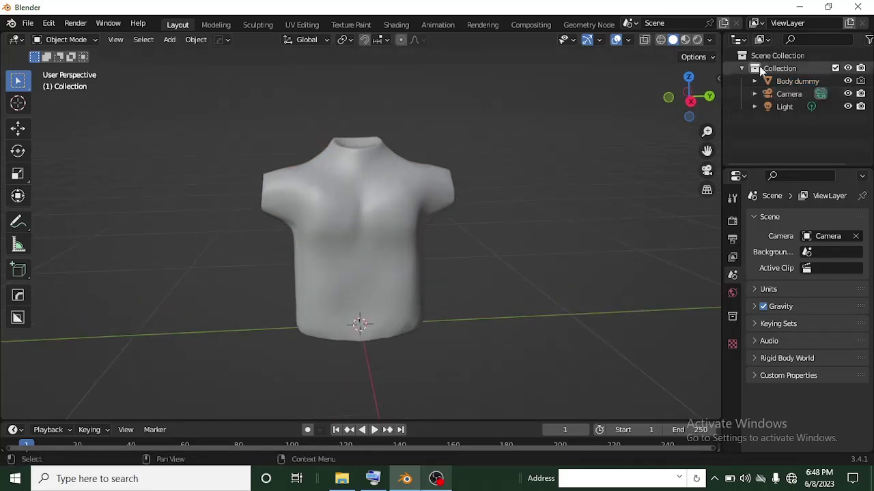
Switch to the right orthographic view and add a plane mesh at the base of the body dummy
{"action": "left_click", "coordinate": [690, 101]}
{"action": "scroll", "coordinate": [326, 171], "scroll_direction": "up", "scroll_amount": 4}
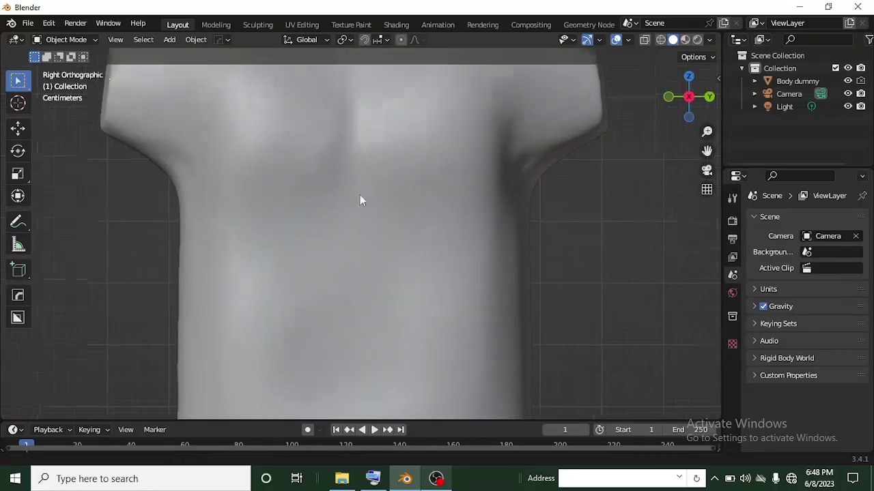
{"action": "scroll", "coordinate": [358, 205], "scroll_direction": "down", "scroll_amount": 2}
{"action": "scroll", "coordinate": [363, 171], "scroll_direction": "down", "scroll_amount": 2}
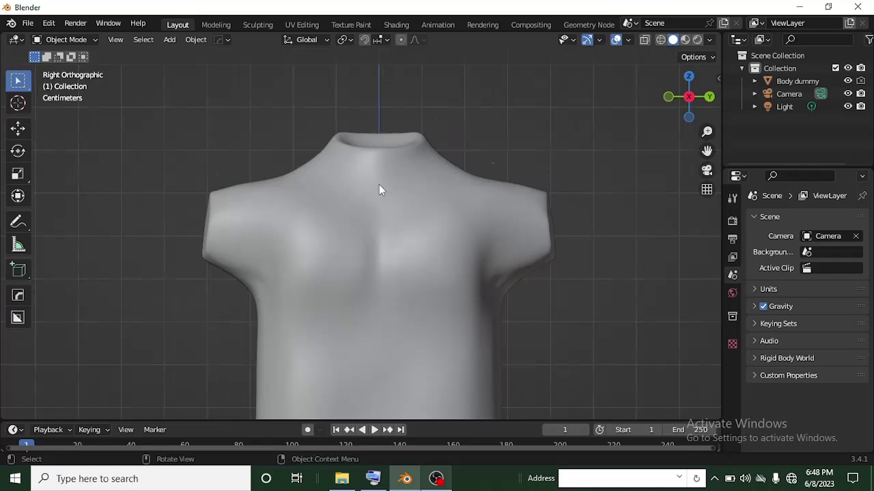
{"action": "scroll", "coordinate": [362, 177], "scroll_direction": "up", "scroll_amount": 3}
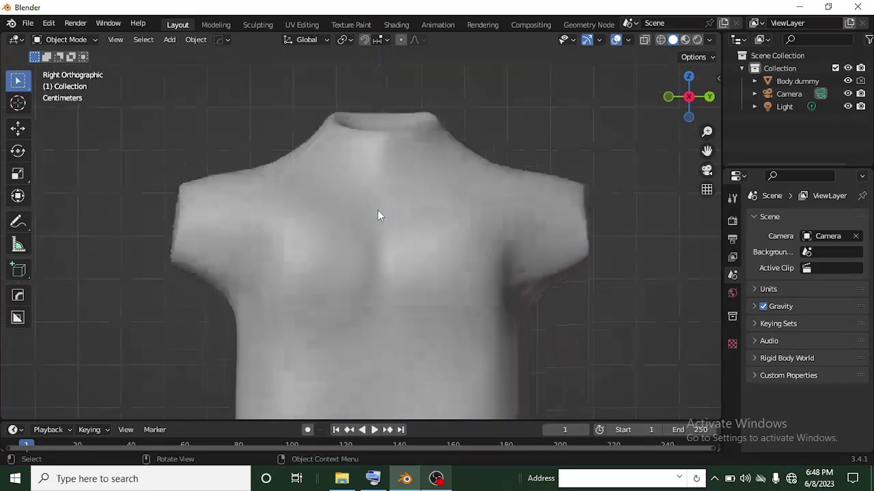
{"action": "key", "text": "shift+a"}
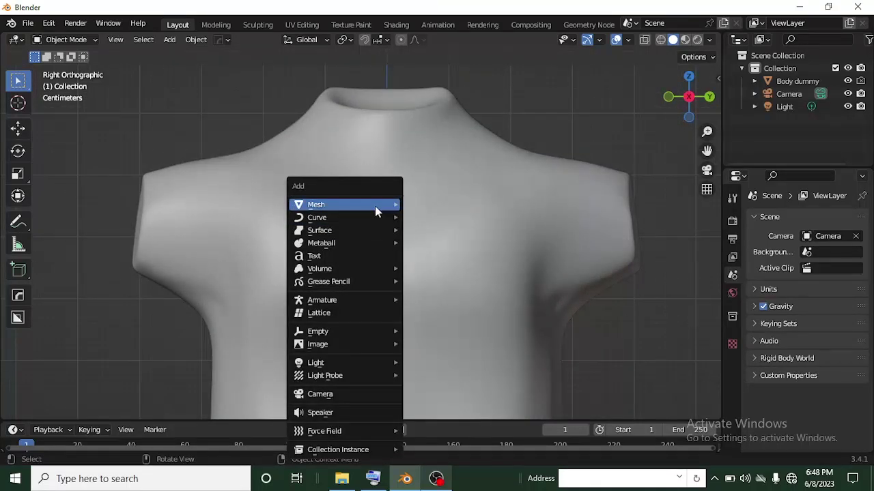
{"action": "mouse_move", "coordinate": [367, 207]}
{"action": "left_click", "coordinate": [433, 205]}
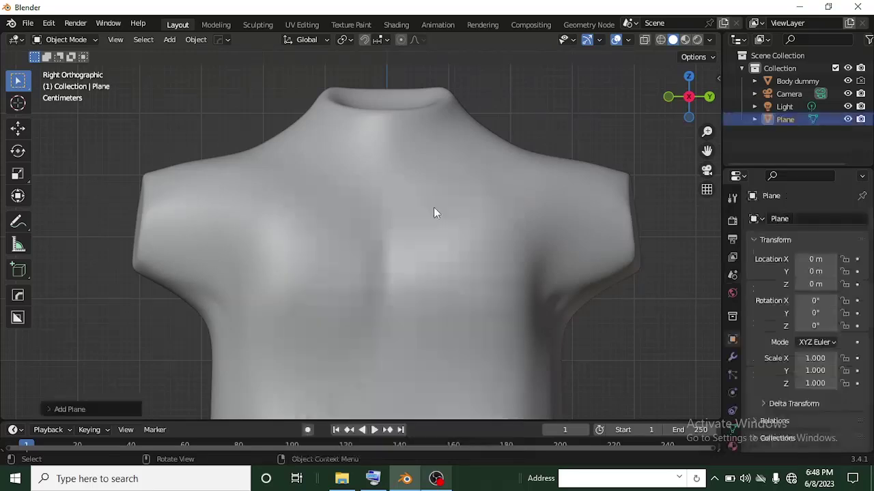
Move the plane up along the Z axis by about 0.57 m to the dummy's chest height
{"action": "scroll", "coordinate": [396, 231], "scroll_direction": "down", "scroll_amount": 3}
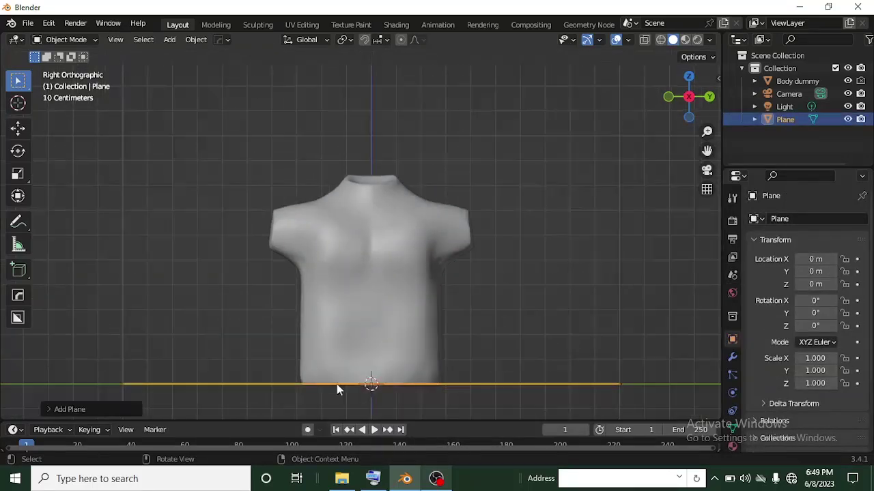
{"action": "scroll", "coordinate": [383, 383], "scroll_direction": "up", "scroll_amount": 3}
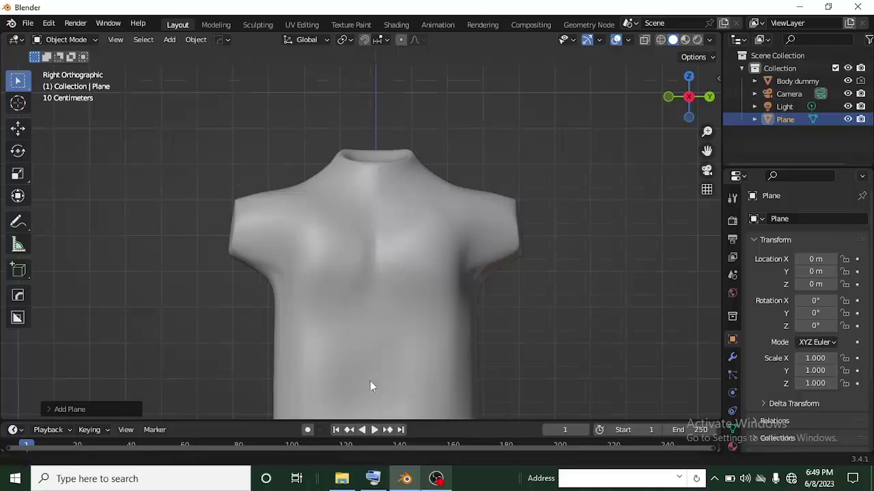
{"action": "key", "text": "g"}
{"action": "key", "text": "z"}
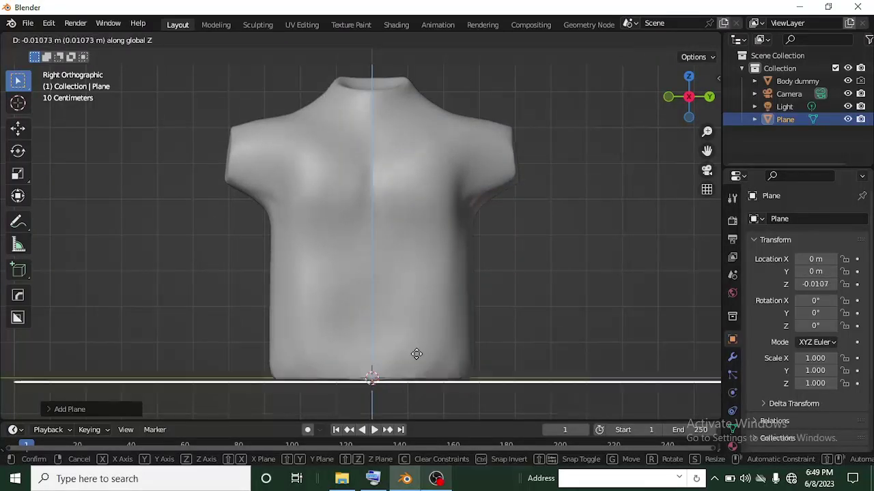
{"action": "left_click", "coordinate": [374, 161]}
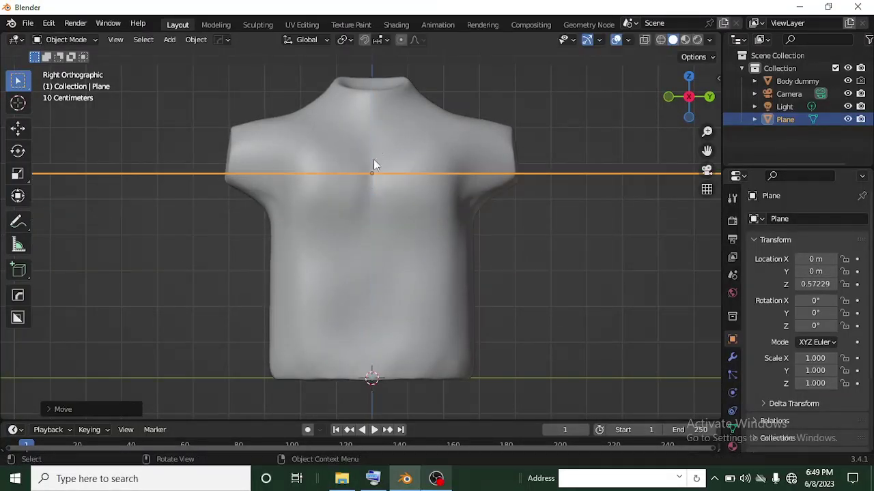
Rotate the plane 90 degrees around the Y axis so it stands upright
{"action": "scroll", "coordinate": [373, 183], "scroll_direction": "down", "scroll_amount": 2}
{"action": "key", "text": "r"}
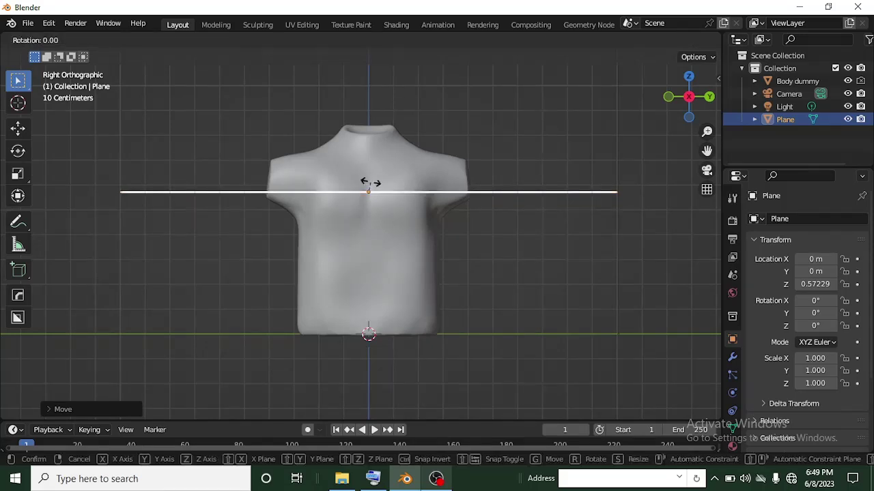
{"action": "type", "text": "y"}
{"action": "type", "text": "90"}
{"action": "key", "text": "Return"}
Scale the plane down uniformly to about 0.028 so it forms a small square at the dummy's chest
{"action": "scroll", "coordinate": [371, 212], "scroll_direction": "down", "scroll_amount": 3}
{"action": "scroll", "coordinate": [382, 222], "scroll_direction": "down", "scroll_amount": 1}
{"action": "scroll", "coordinate": [409, 245], "scroll_direction": "up", "scroll_amount": 3}
{"action": "scroll", "coordinate": [443, 288], "scroll_direction": "down", "scroll_amount": 2}
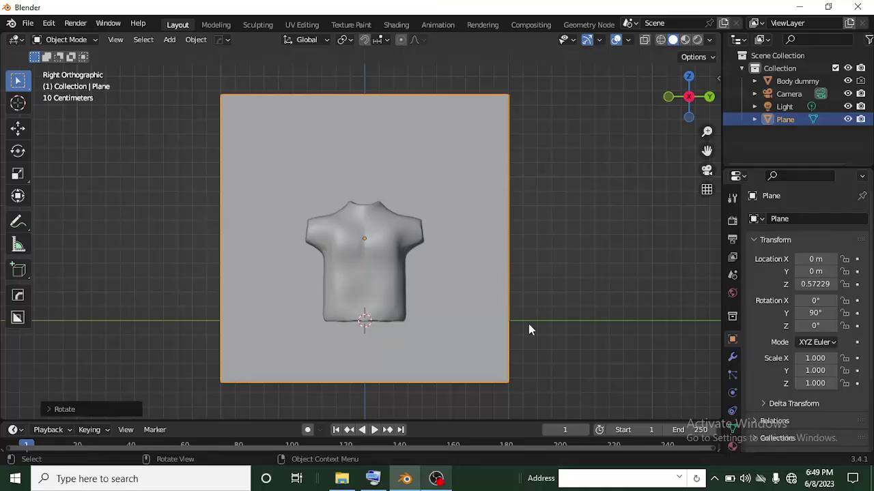
{"action": "key", "text": "s"}
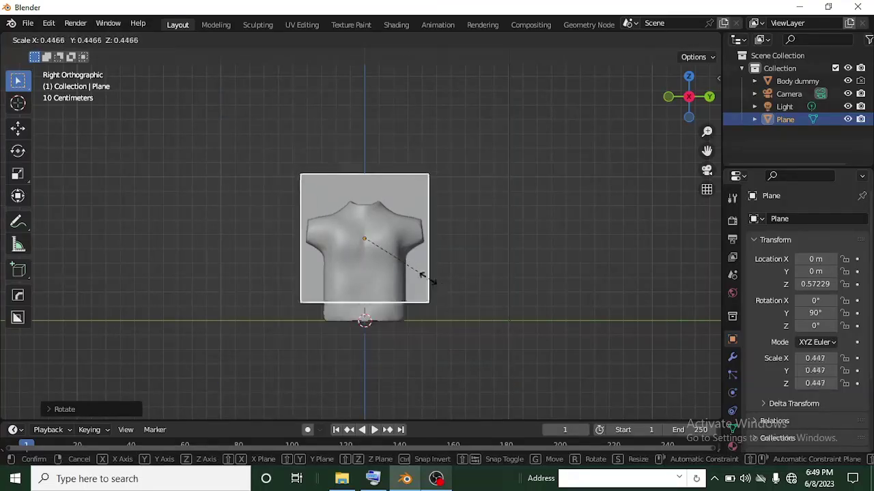
{"action": "left_click", "coordinate": [367, 247]}
{"action": "scroll", "coordinate": [367, 251], "scroll_direction": "up", "scroll_amount": 5}
{"action": "mouse_move", "coordinate": [370, 249]}
{"action": "middle_mouse_down"}
{"action": "mouse_move", "coordinate": [387, 247]}
{"action": "mouse_move", "coordinate": [375, 258]}
{"action": "middle_mouse_up"}
{"action": "scroll", "coordinate": [376, 263], "scroll_direction": "up", "scroll_amount": 3}
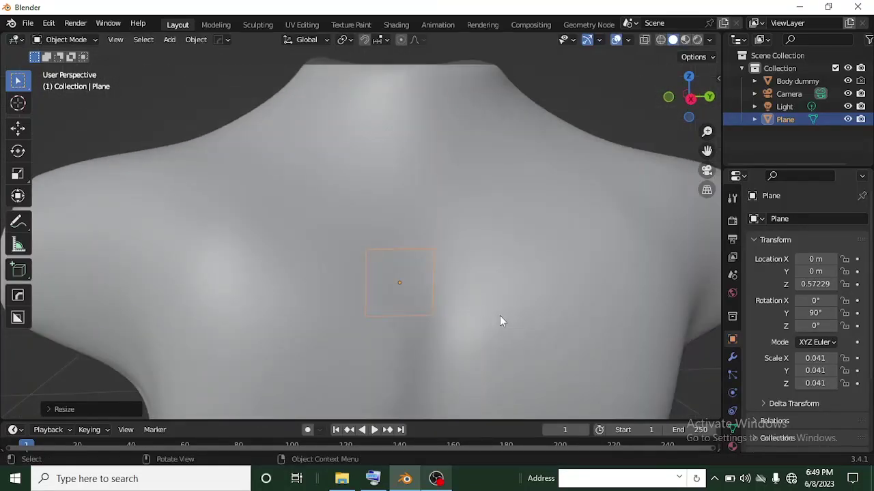
{"action": "key", "text": "s"}
{"action": "left_click", "coordinate": [467, 309]}
{"action": "scroll", "coordinate": [464, 311], "scroll_direction": "down", "scroll_amount": 5}
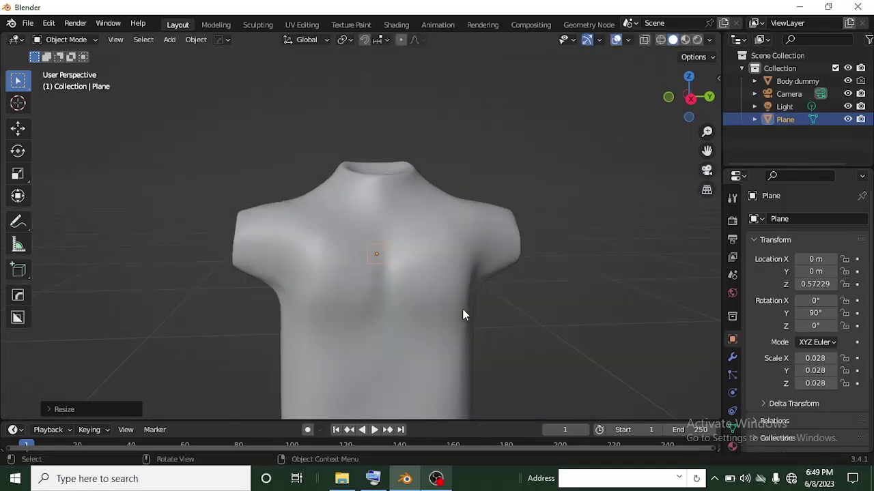
Move the plane along the X axis to about 0.215 m so it sits in front of the dummy's chest
{"action": "left_click", "coordinate": [668, 96]}
{"action": "scroll", "coordinate": [457, 251], "scroll_direction": "up", "scroll_amount": 3}
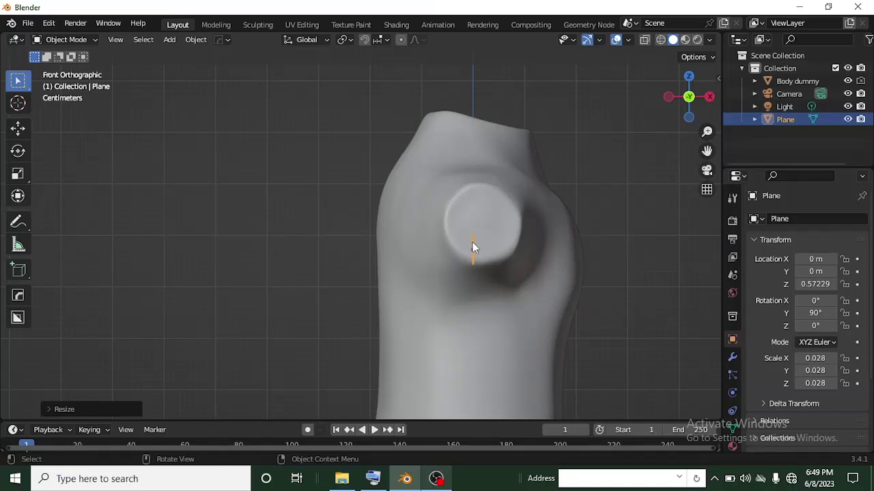
{"action": "key", "text": "g"}
{"action": "key", "text": "x"}
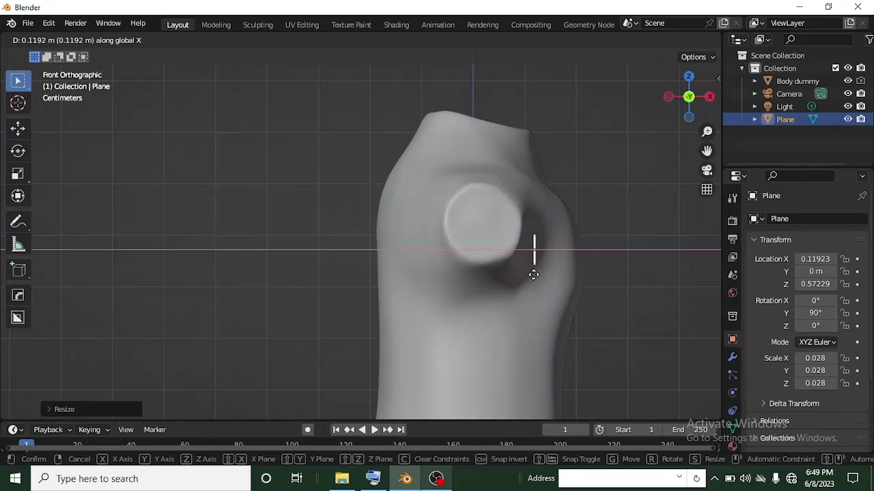
{"action": "left_click", "coordinate": [582, 283]}
{"action": "middle_click_drag", "start_coordinate": [585, 288], "coordinate": [391, 275]}
{"action": "scroll", "coordinate": [481, 295], "scroll_direction": "up", "scroll_amount": 4}
{"action": "scroll", "coordinate": [503, 296], "scroll_direction": "down", "scroll_amount": 5}
{"action": "scroll", "coordinate": [387, 271], "scroll_direction": "up", "scroll_amount": 2}
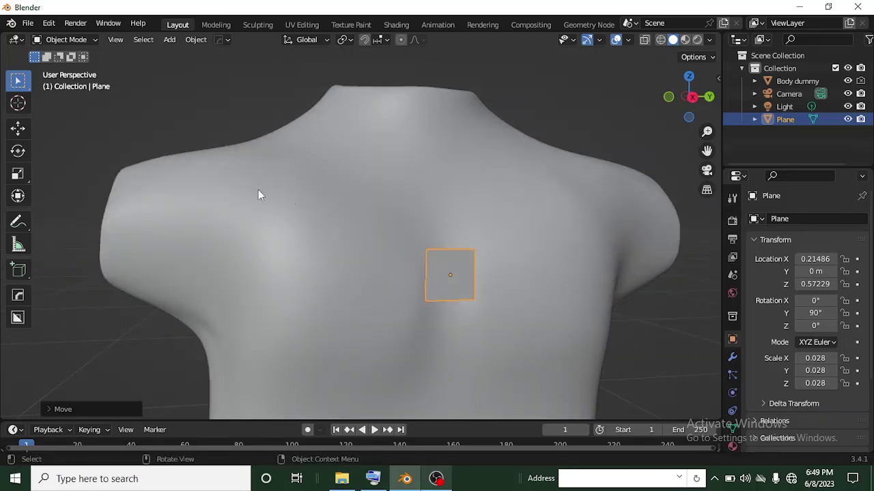
Add a Mirror modifier to the plane
{"action": "left_click", "coordinate": [732, 359]}
{"action": "left_click", "coordinate": [797, 218]}
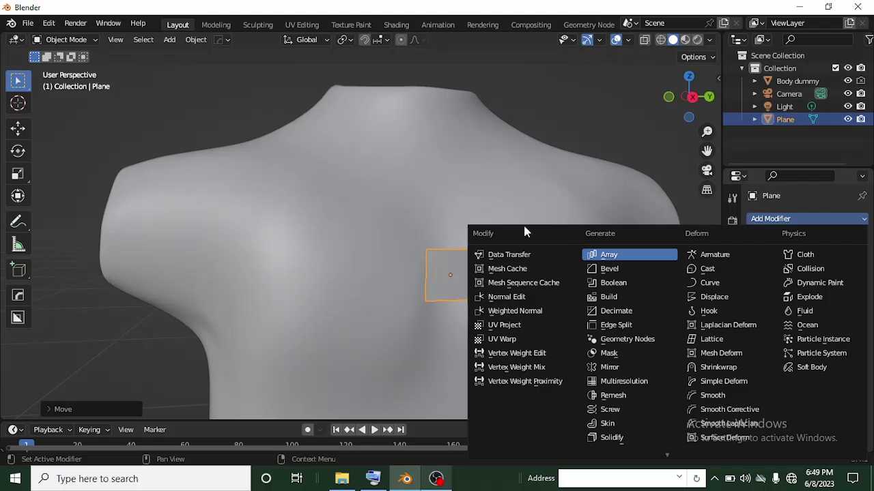
{"action": "left_click", "coordinate": [600, 367]}
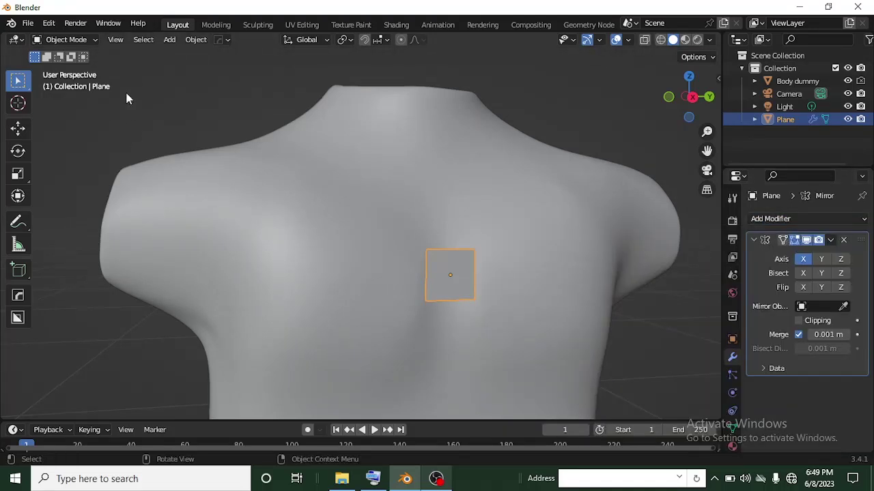
In Edit Mode with edge selection, move the whole plane geometry up until its lower edge sits at the object origin
{"action": "left_click", "coordinate": [88, 42]}
{"action": "left_click", "coordinate": [65, 68]}
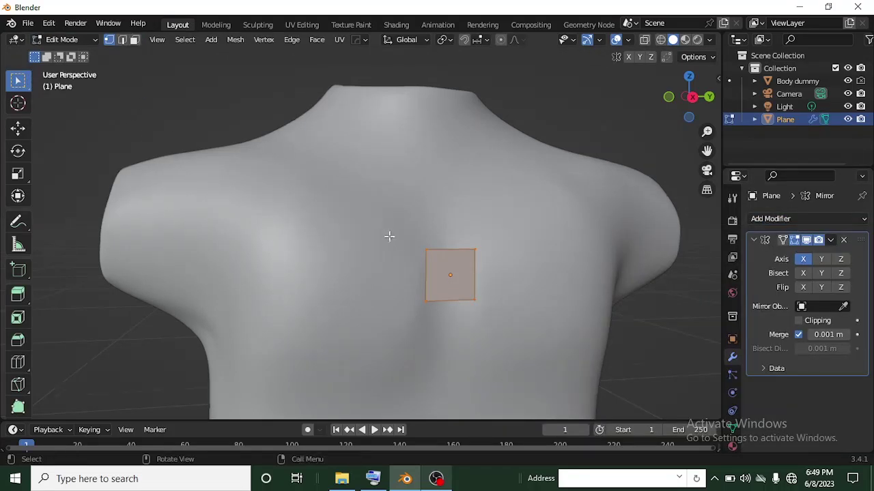
{"action": "scroll", "coordinate": [394, 244], "scroll_direction": "down", "scroll_amount": 2}
{"action": "middle_click_drag", "start_coordinate": [393, 244], "coordinate": [357, 253]}
{"action": "scroll", "coordinate": [357, 253], "scroll_direction": "up", "scroll_amount": 2}
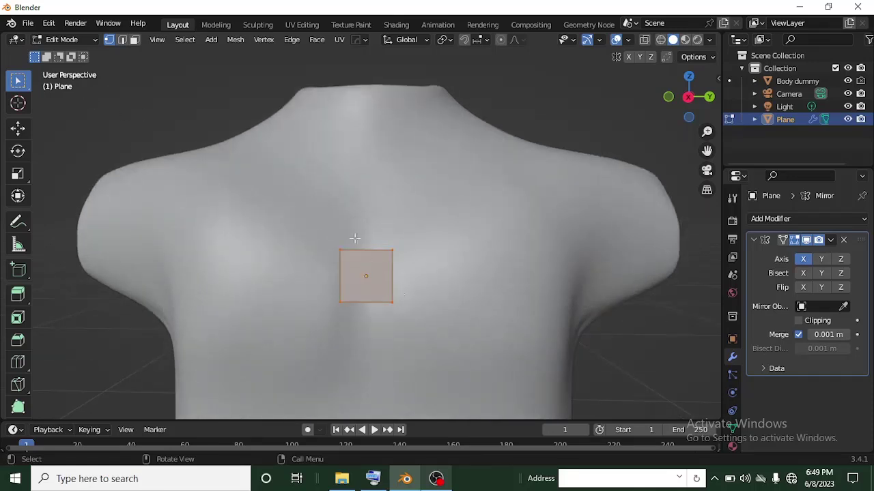
{"action": "left_click", "coordinate": [121, 39]}
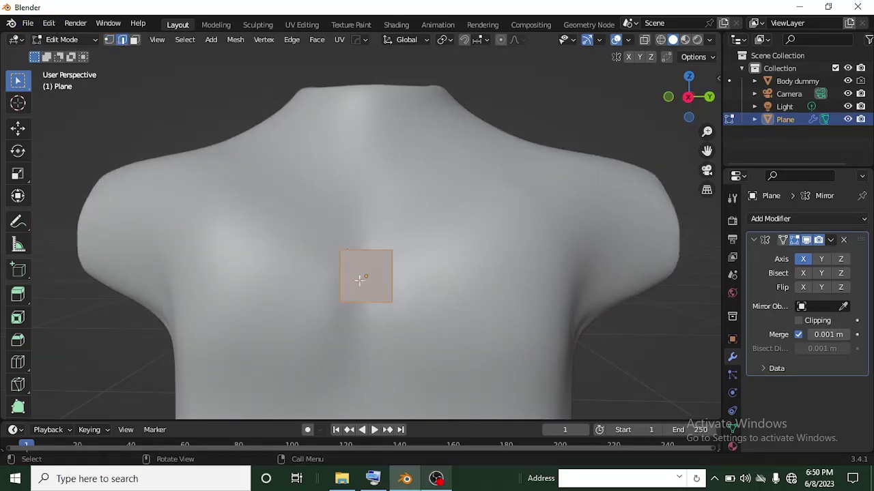
{"action": "scroll", "coordinate": [360, 280], "scroll_direction": "up", "scroll_amount": 4}
{"action": "key", "text": "g"}
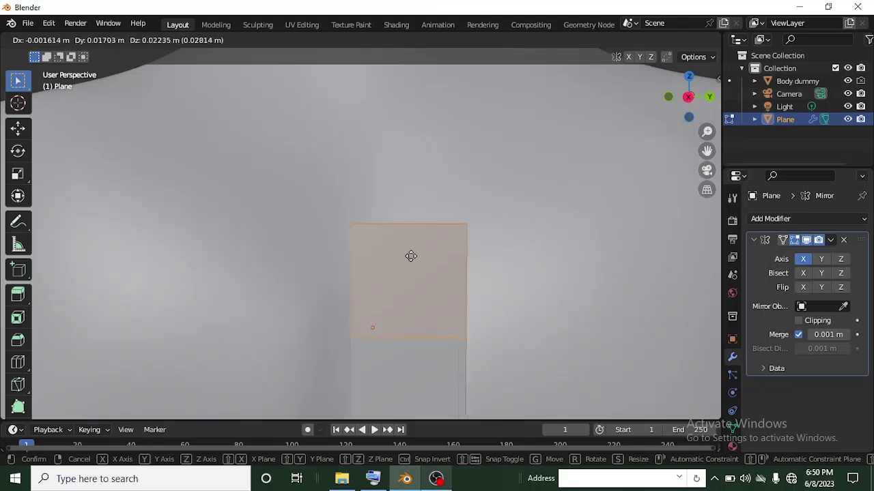
{"action": "left_click", "coordinate": [366, 242]}
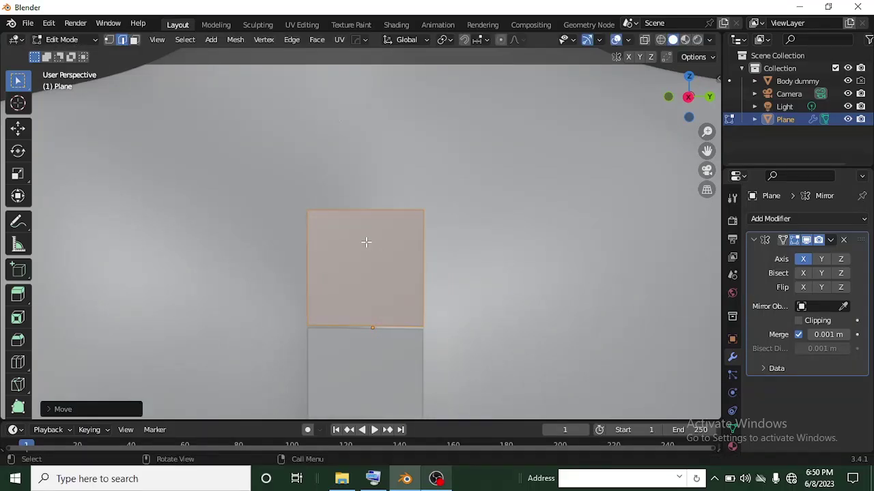
Change the Mirror modifier's axis from X to Y
{"action": "scroll", "coordinate": [364, 227], "scroll_direction": "down", "scroll_amount": 6}
{"action": "scroll", "coordinate": [361, 252], "scroll_direction": "up", "scroll_amount": 4}
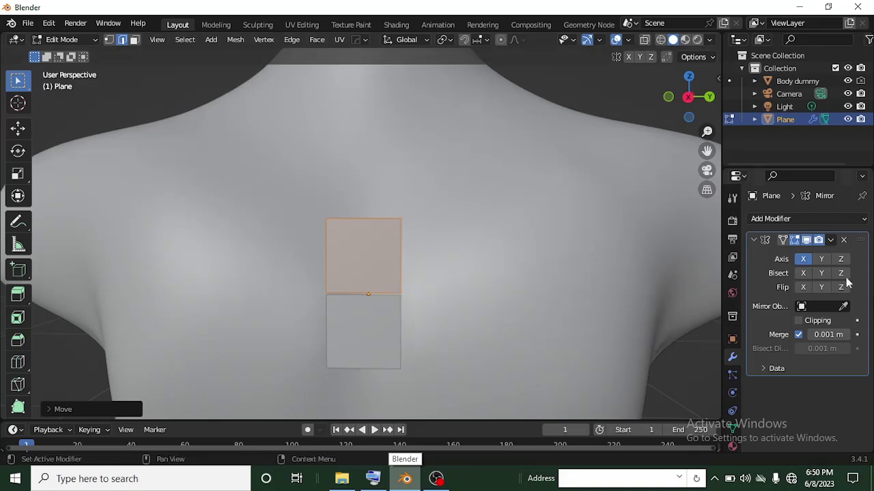
{"action": "left_click", "coordinate": [821, 259]}
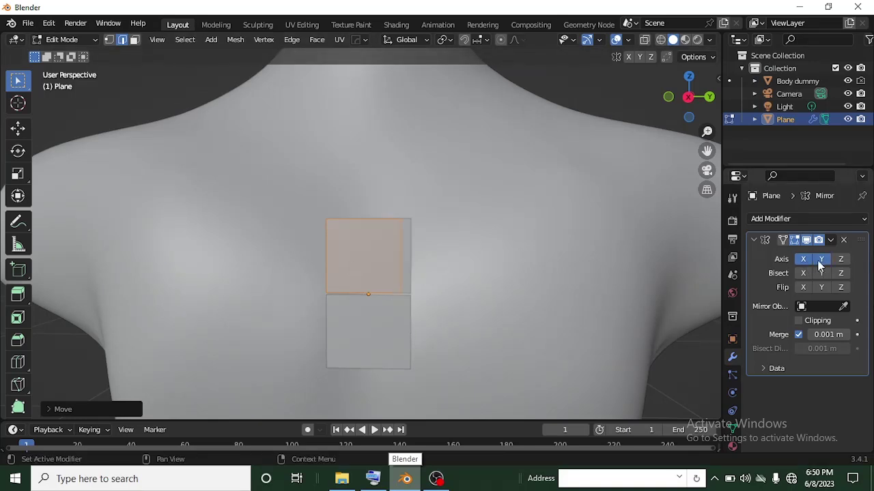
{"action": "left_click", "coordinate": [802, 262]}
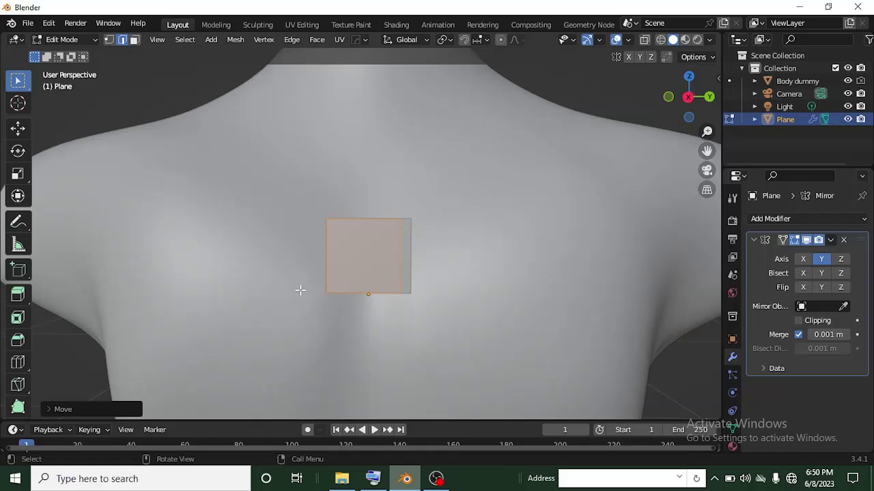
{"action": "key", "text": "g"}
{"action": "key", "text": "Escape"}
{"action": "scroll", "coordinate": [343, 256], "scroll_direction": "up", "scroll_amount": 2}
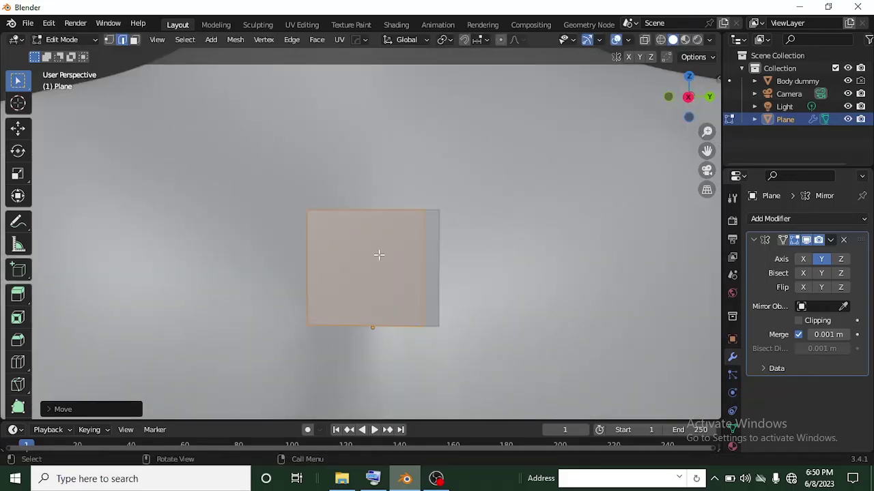
{"action": "key", "text": "g"}
{"action": "key", "text": "Escape"}
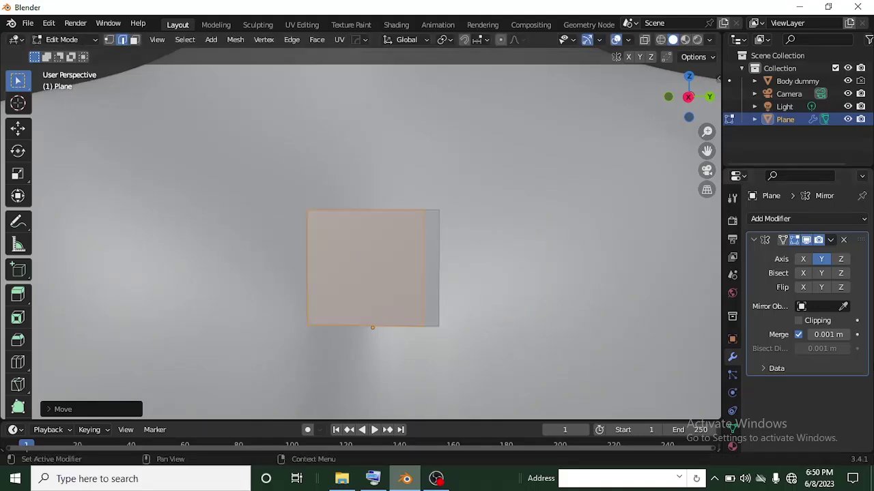
Enable Clipping on the Mirror modifier and move the plane geometry sideways so its inner edge meets the mirrored half at the centre line
{"action": "left_click", "coordinate": [799, 321]}
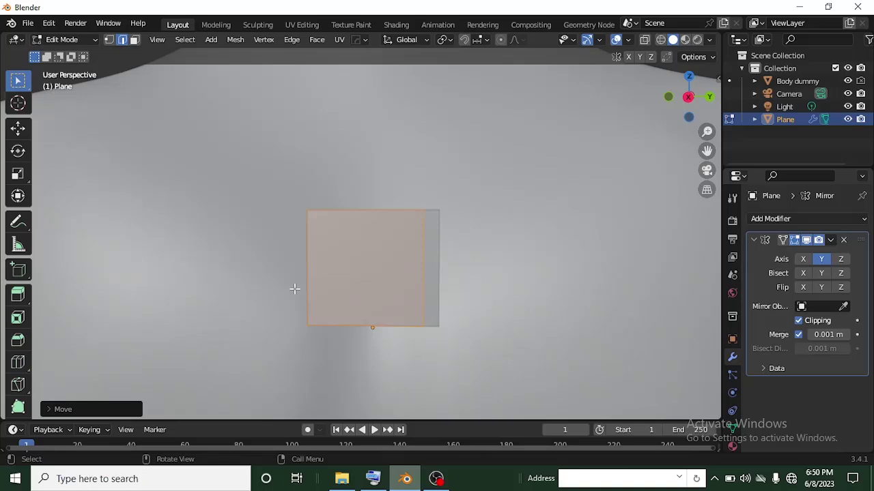
{"action": "key", "text": "g"}
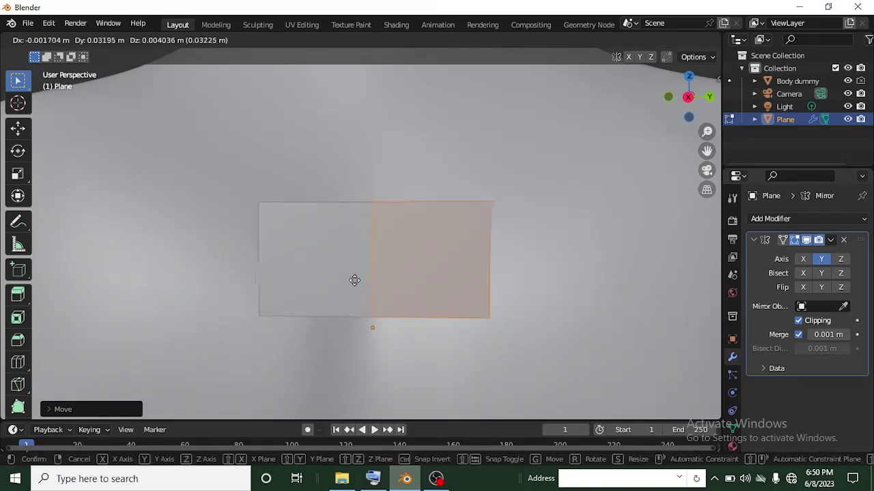
{"action": "left_click", "coordinate": [377, 282]}
{"action": "scroll", "coordinate": [465, 286], "scroll_direction": "up", "scroll_amount": 4}
{"action": "scroll", "coordinate": [466, 287], "scroll_direction": "down", "scroll_amount": 4}
Select the plane's outer vertical edge and move it about 0.016 m inward to narrow the face
{"action": "key", "text": "b"}
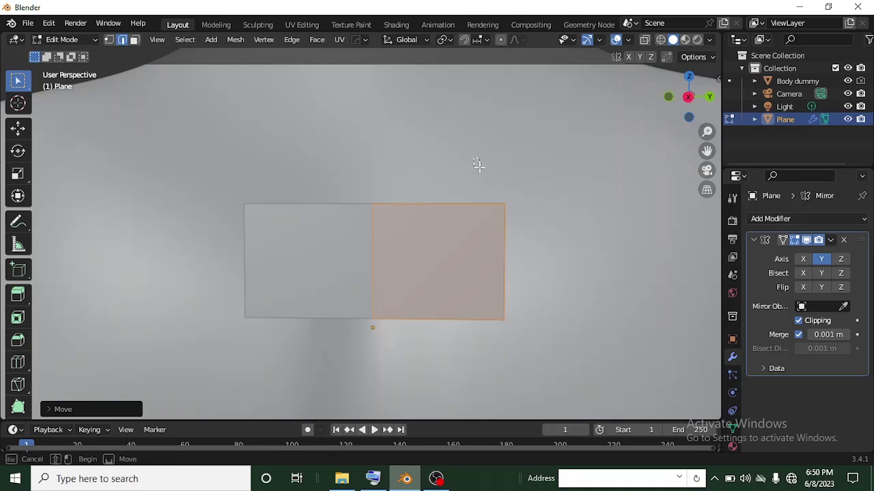
{"action": "left_click", "coordinate": [478, 165]}
{"action": "key", "text": "b"}
{"action": "left_click_drag", "start_coordinate": [481, 187], "coordinate": [586, 366]}
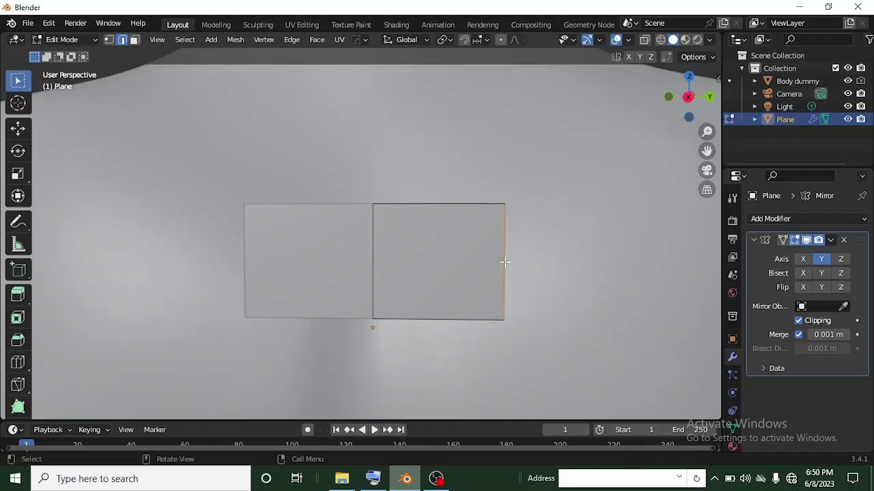
{"action": "key", "text": "g"}
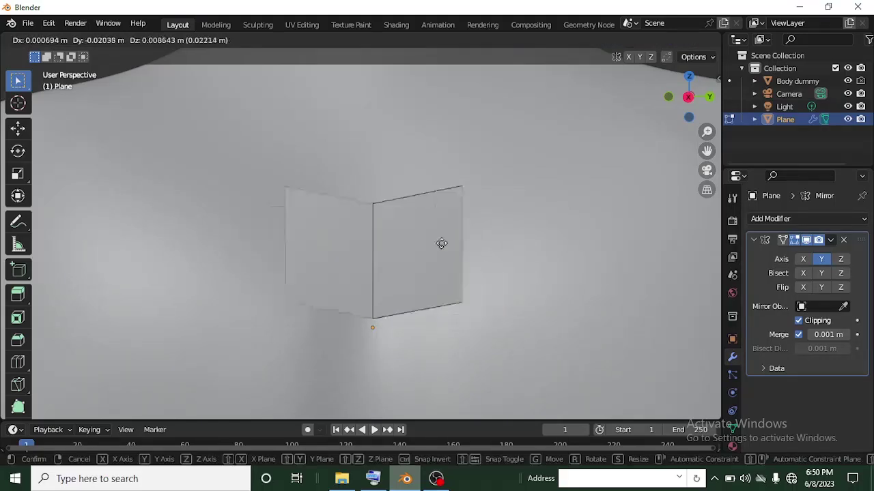
{"action": "right_click", "coordinate": [453, 239]}
{"action": "scroll", "coordinate": [403, 259], "scroll_direction": "down", "scroll_amount": 4}
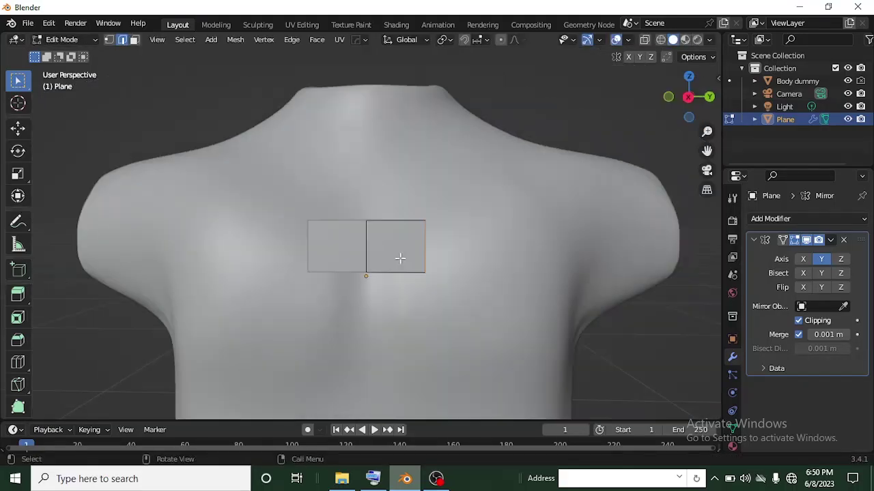
{"action": "scroll", "coordinate": [428, 258], "scroll_direction": "up", "scroll_amount": 2}
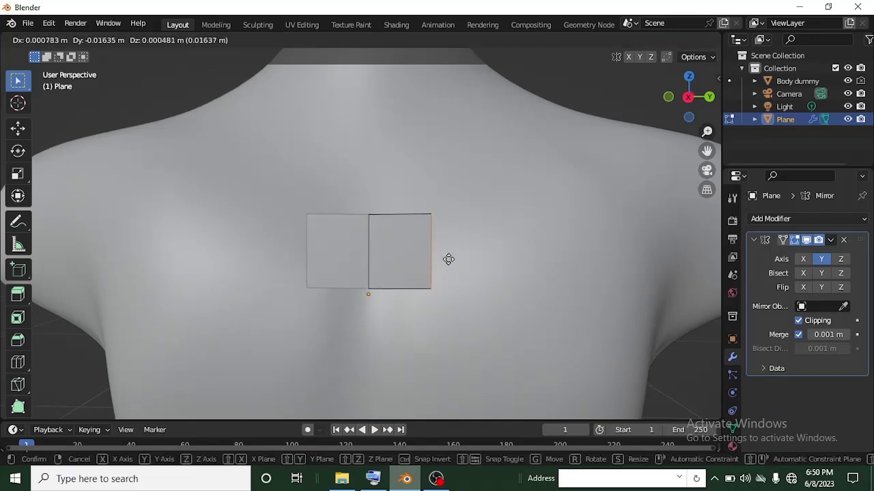
{"action": "left_click", "coordinate": [449, 257]}
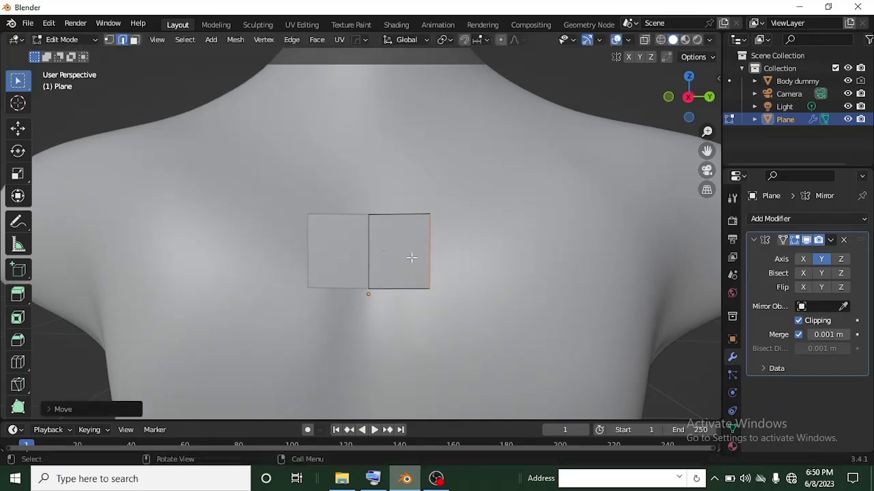
Add a Shrinkwrap modifier to the plane and set its Snap Mode to Above Surface
{"action": "left_click", "coordinate": [789, 219]}
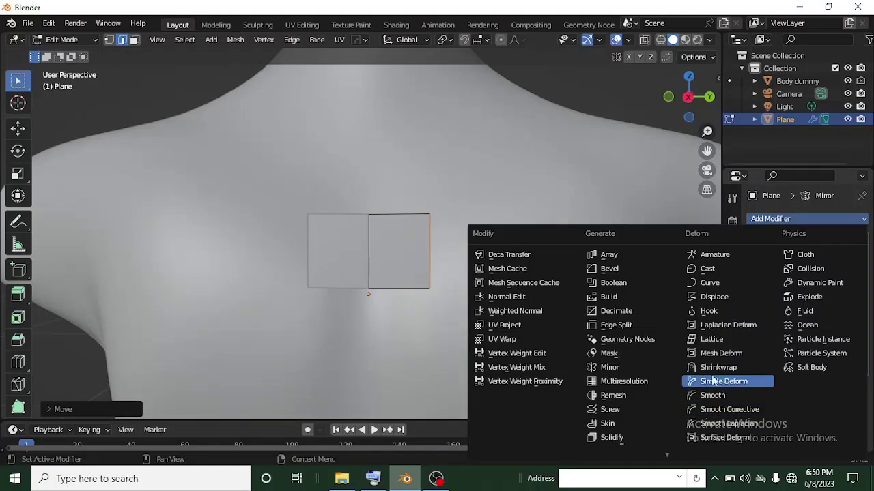
{"action": "left_click", "coordinate": [701, 368]}
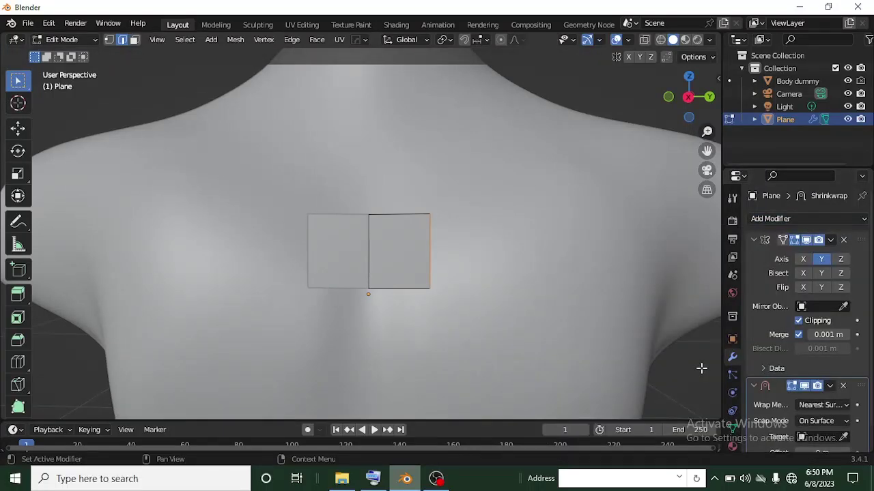
{"action": "scroll", "coordinate": [790, 368], "scroll_direction": "down", "scroll_amount": 1}
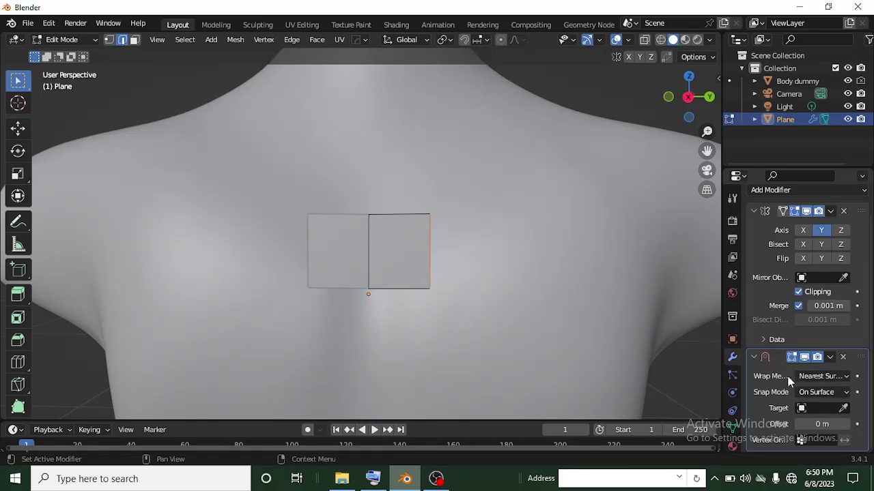
{"action": "left_click", "coordinate": [832, 391]}
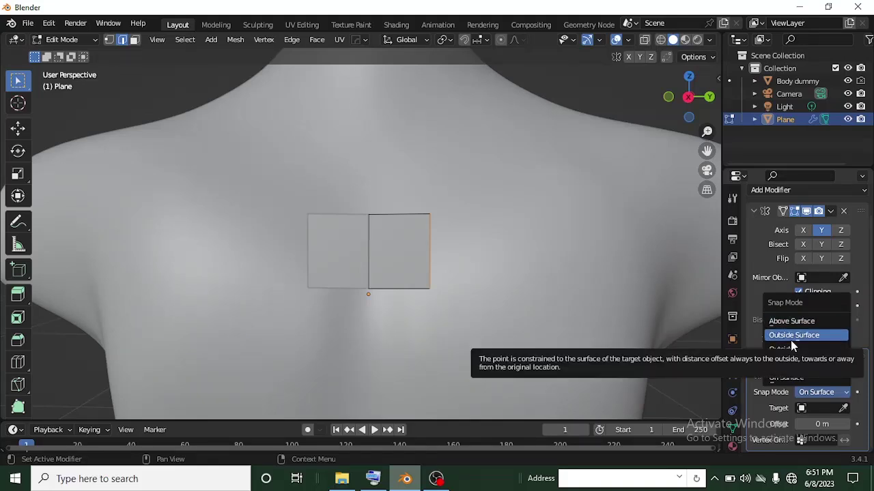
{"action": "left_click", "coordinate": [792, 321]}
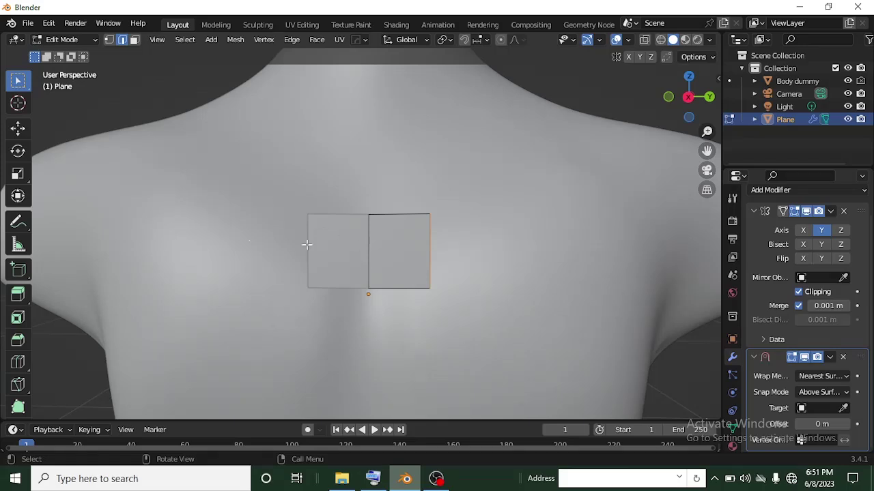
Pick the Body dummy as the Shrinkwrap modifier's target
{"action": "scroll", "coordinate": [386, 183], "scroll_direction": "down", "scroll_amount": 2}
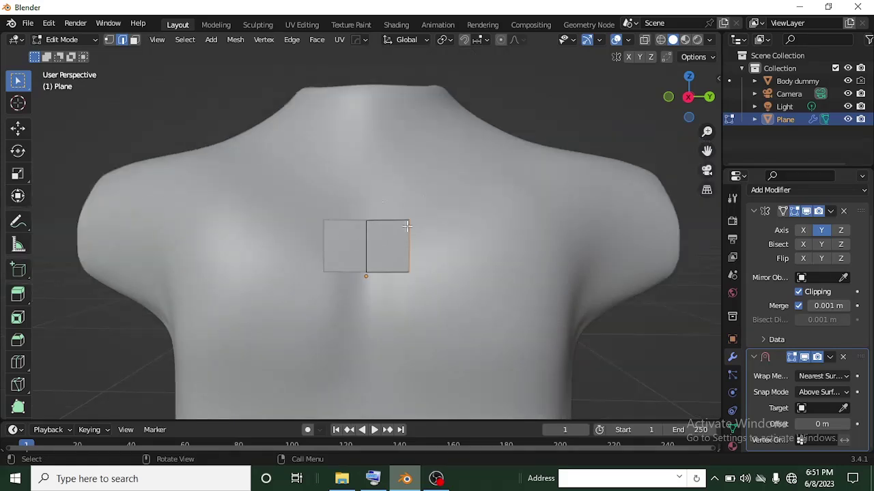
{"action": "scroll", "coordinate": [375, 212], "scroll_direction": "up", "scroll_amount": 2}
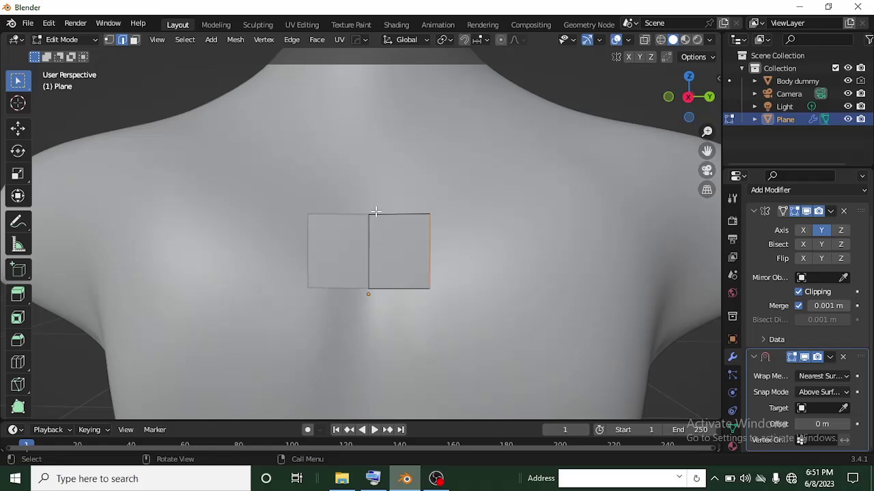
{"action": "left_click", "coordinate": [843, 409]}
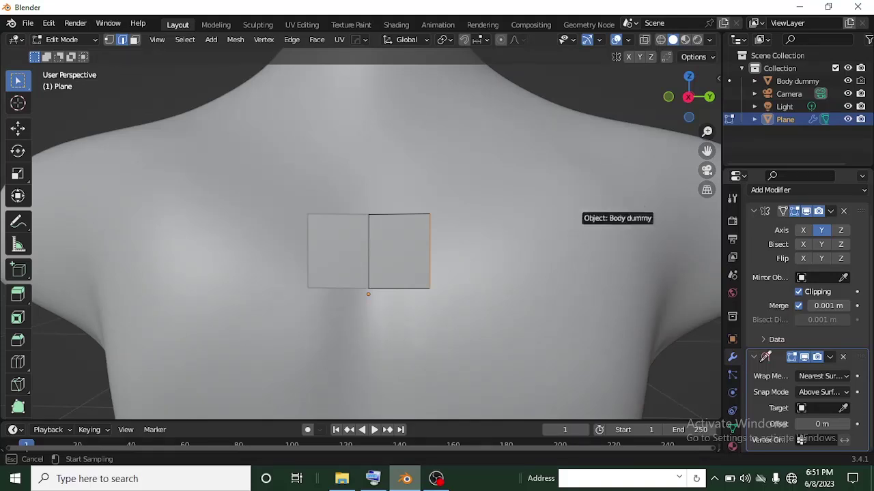
{"action": "left_click", "coordinate": [555, 200]}
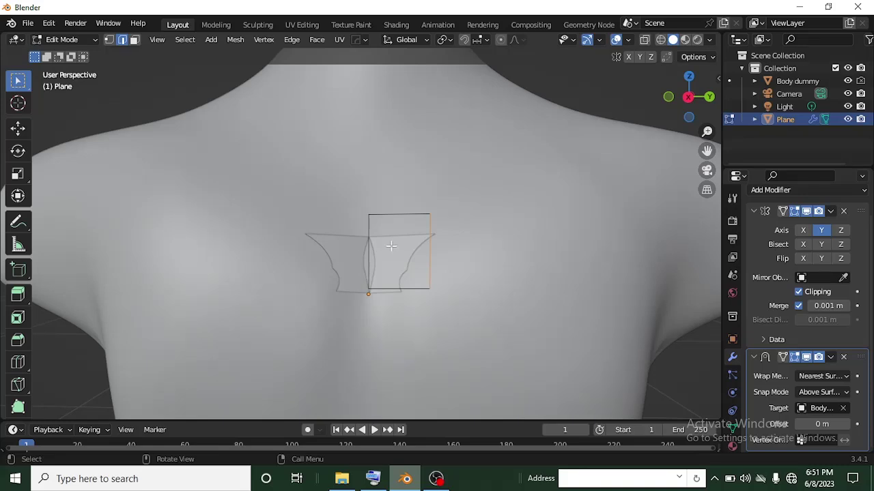
Extrude the plane's outer vertical edge sideways across the chest to add a second face
{"action": "scroll", "coordinate": [433, 241], "scroll_direction": "up", "scroll_amount": 3}
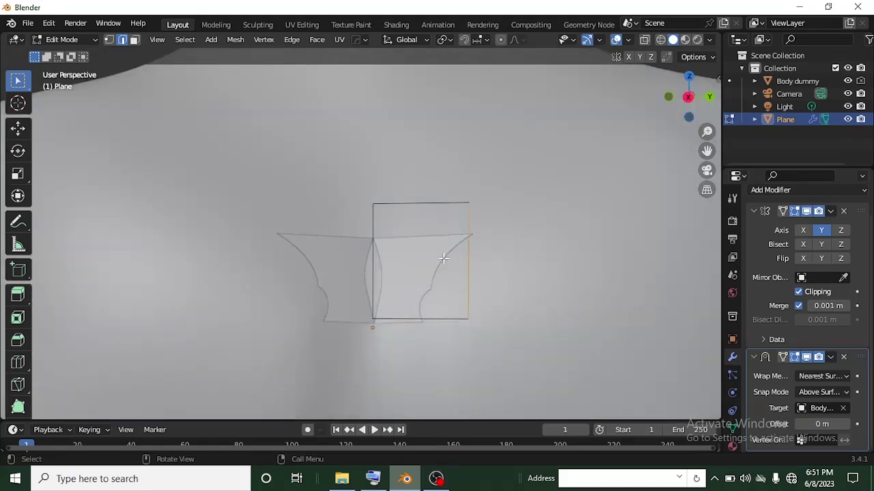
{"action": "key", "text": "e"}
{"action": "left_click", "coordinate": [522, 268]}
{"action": "scroll", "coordinate": [515, 268], "scroll_direction": "down", "scroll_amount": 3}
{"action": "middle_click_drag", "start_coordinate": [514, 268], "coordinate": [314, 263]}
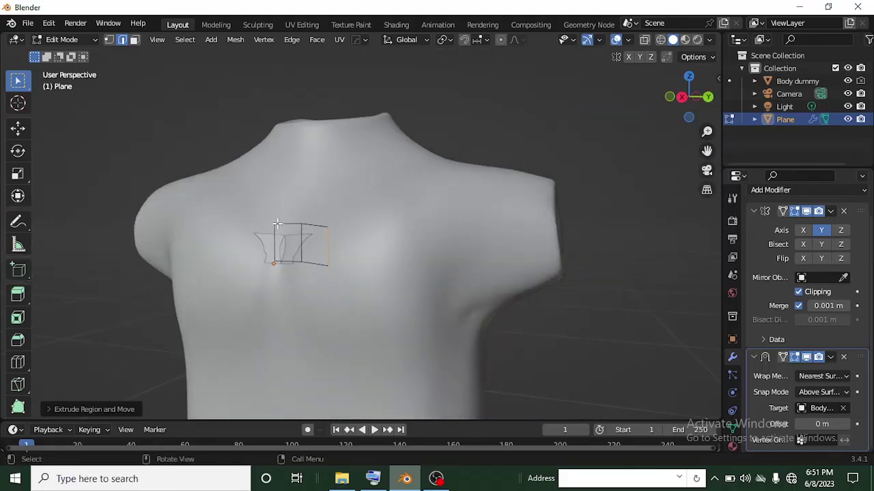
{"action": "scroll", "coordinate": [310, 238], "scroll_direction": "up", "scroll_amount": 3}
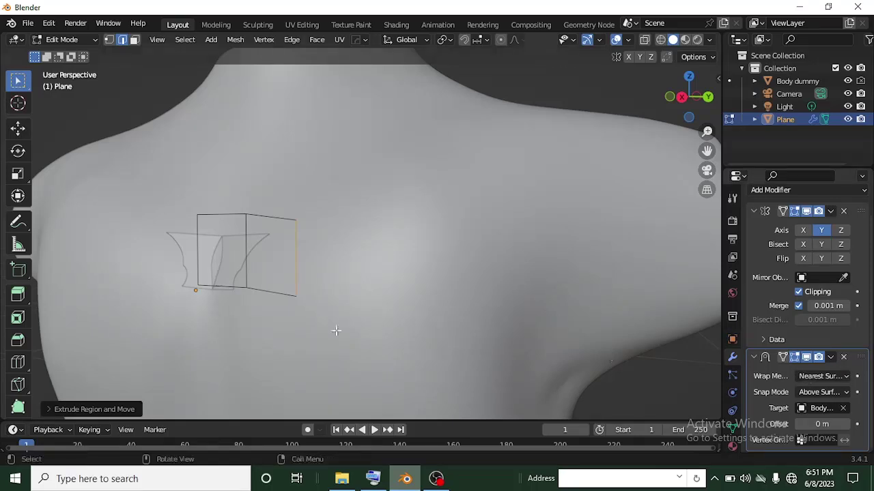
Enable snapping and set the snap target to Face Nearest
{"action": "middle_click_drag", "start_coordinate": [186, 275], "coordinate": [215, 264]}
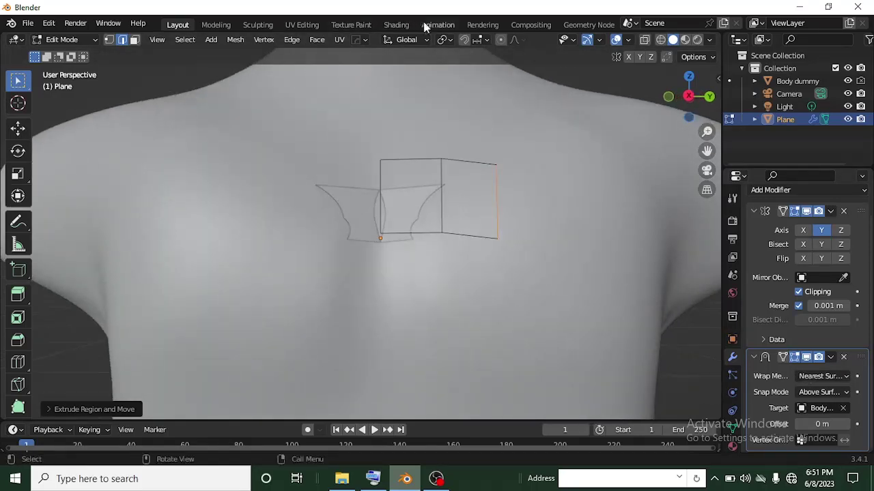
{"action": "left_click", "coordinate": [463, 41]}
{"action": "scroll", "coordinate": [431, 194], "scroll_direction": "up", "scroll_amount": 2}
{"action": "middle_click_drag", "start_coordinate": [432, 193], "coordinate": [445, 221]}
{"action": "scroll", "coordinate": [474, 262], "scroll_direction": "down", "scroll_amount": 2}
{"action": "scroll", "coordinate": [409, 246], "scroll_direction": "up", "scroll_amount": 3}
{"action": "middle_click_drag", "start_coordinate": [348, 273], "coordinate": [349, 266], "text": "shift"}
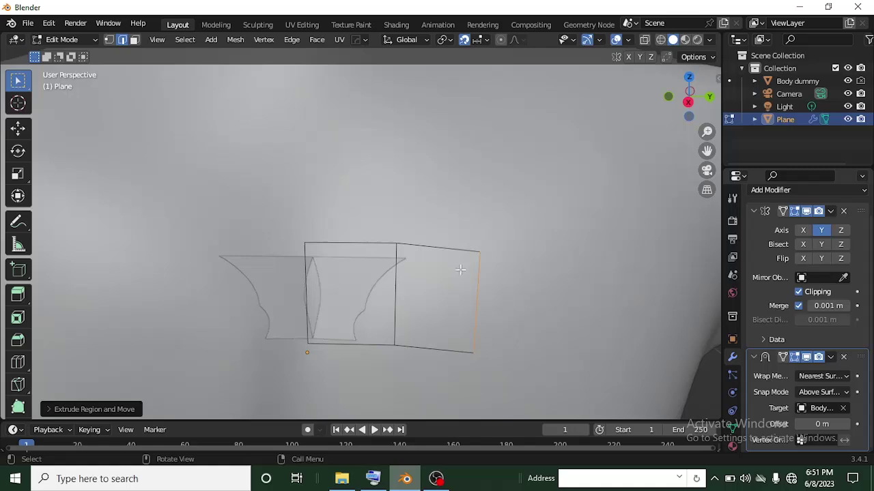
{"action": "left_click", "coordinate": [482, 39]}
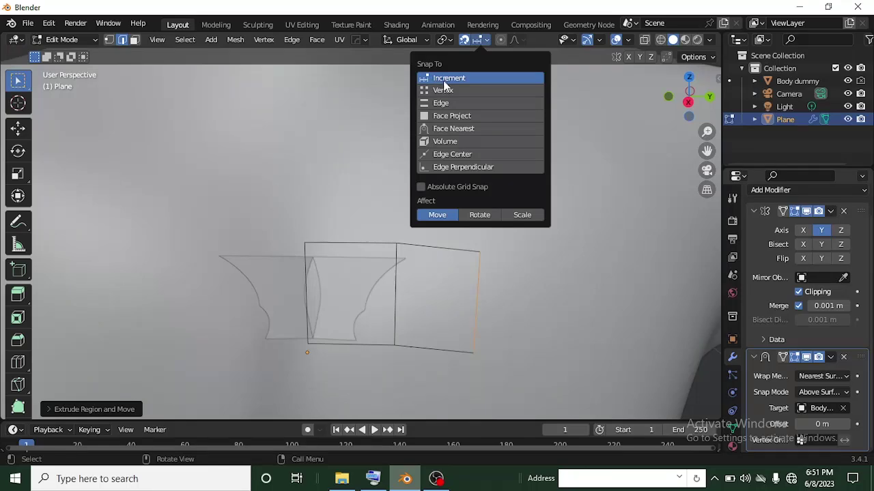
{"action": "left_click", "coordinate": [456, 129]}
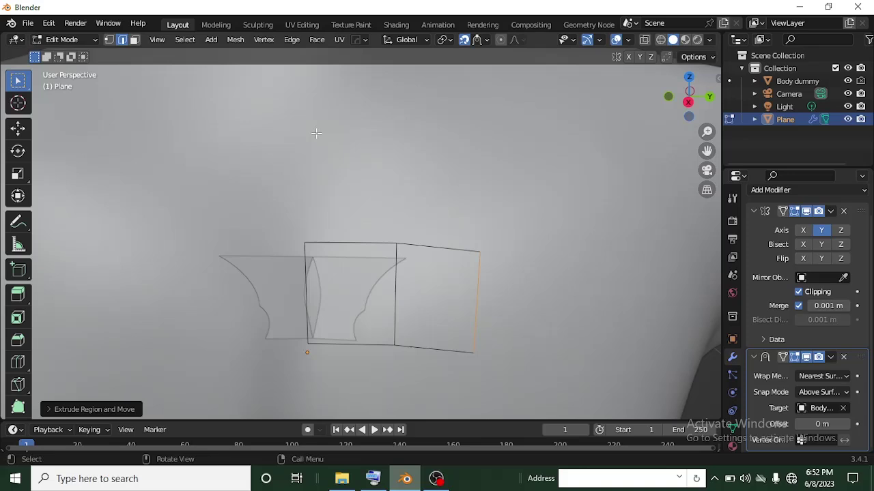
In right orthographic view, move the strip's outer vertical edge slightly outward on the chest and scale it up a little
{"action": "scroll", "coordinate": [316, 133], "scroll_direction": "down", "scroll_amount": 2}
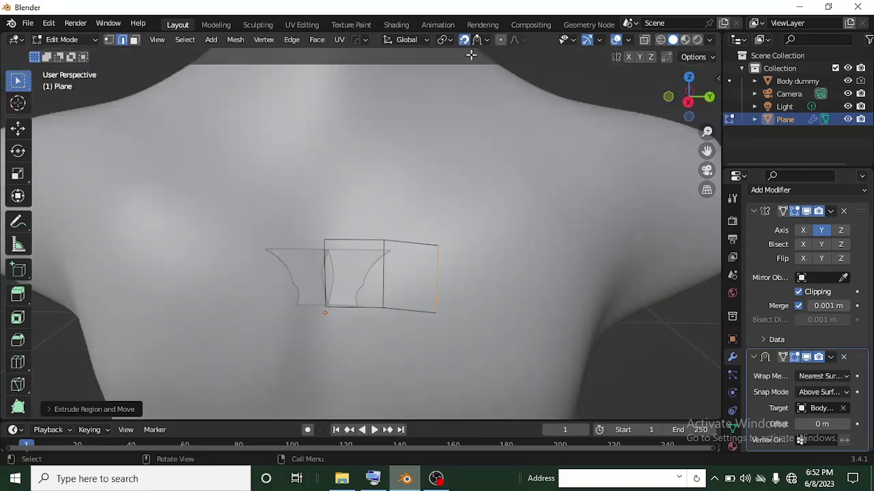
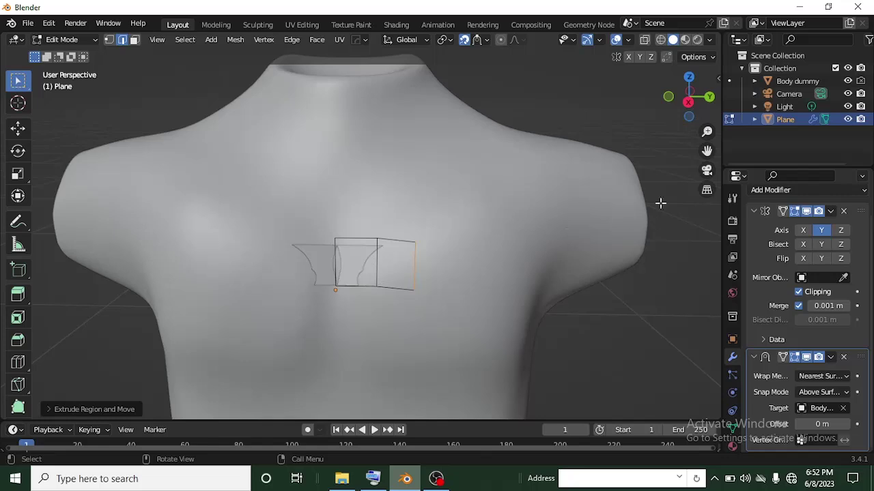
{"action": "left_click", "coordinate": [689, 100]}
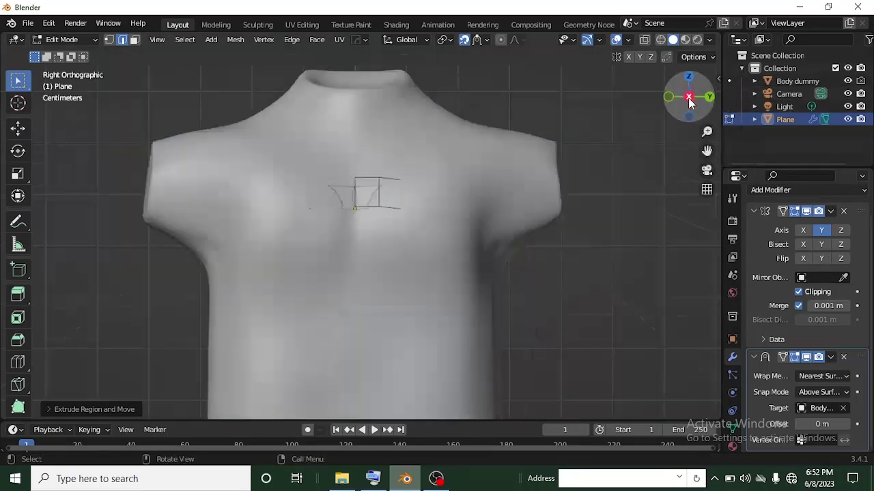
{"action": "scroll", "coordinate": [423, 194], "scroll_direction": "up", "scroll_amount": 2}
{"action": "scroll", "coordinate": [419, 305], "scroll_direction": "up", "scroll_amount": 2}
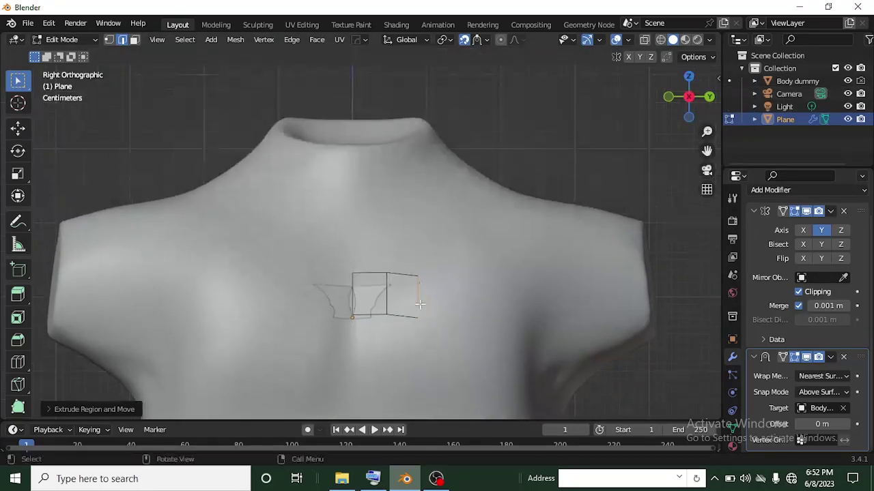
{"action": "scroll", "coordinate": [419, 305], "scroll_direction": "up", "scroll_amount": 1}
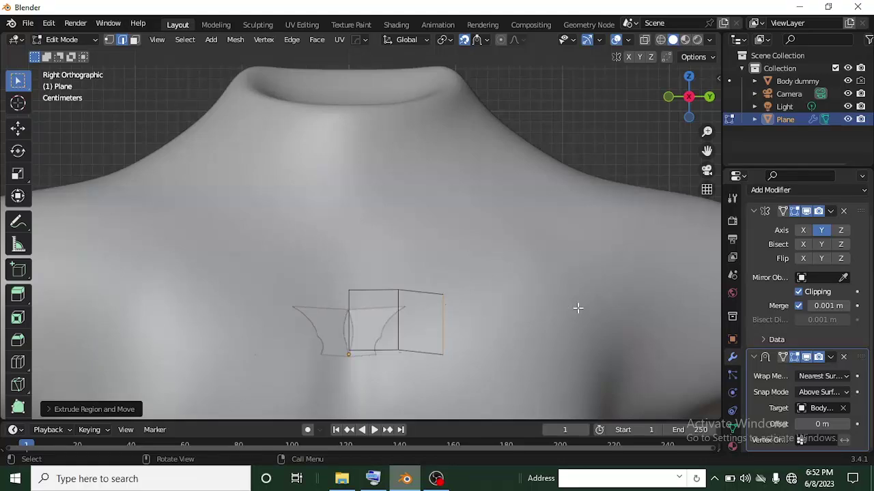
{"action": "key", "text": "e"}
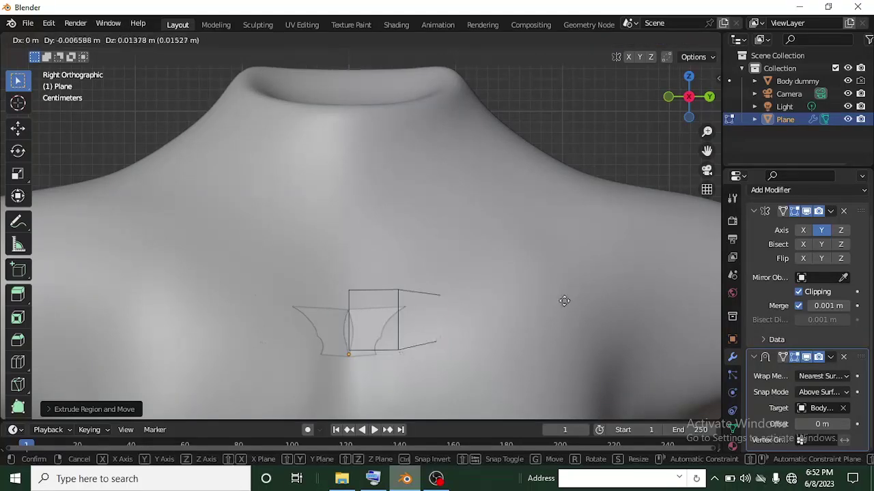
{"action": "left_click", "coordinate": [575, 302]}
{"action": "key", "text": "s"}
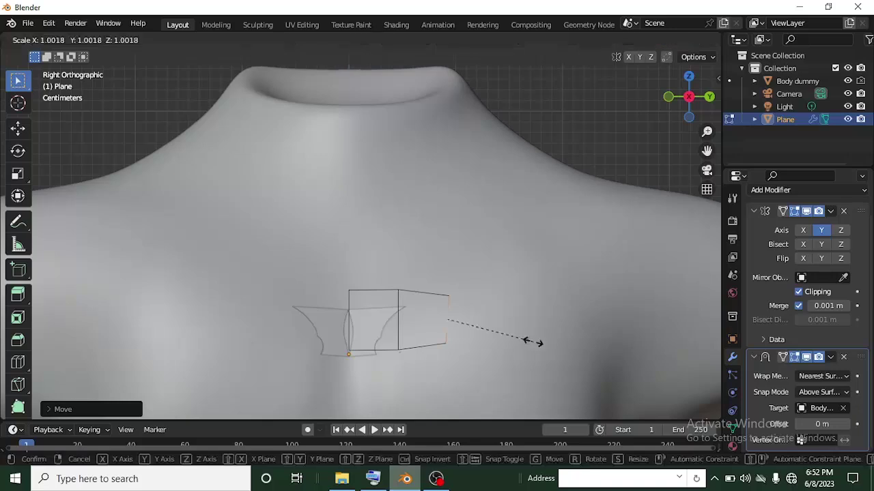
{"action": "left_click", "coordinate": [535, 373]}
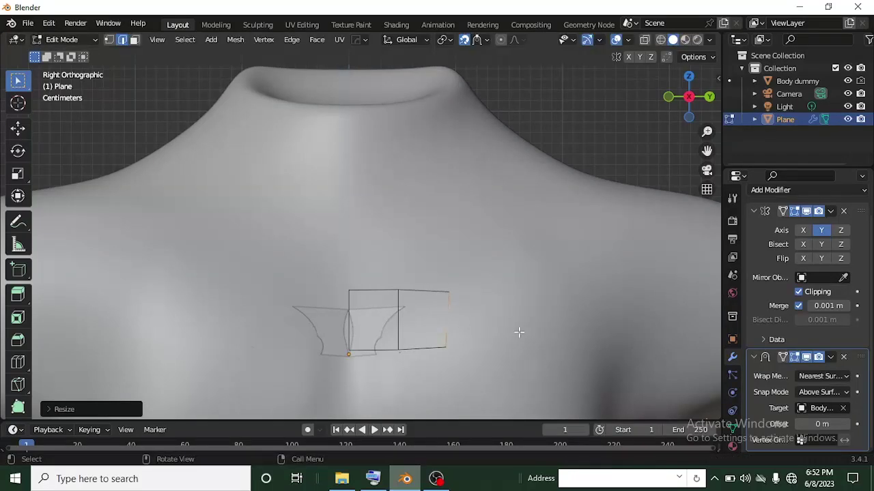
{"action": "key", "text": "alt+z"}
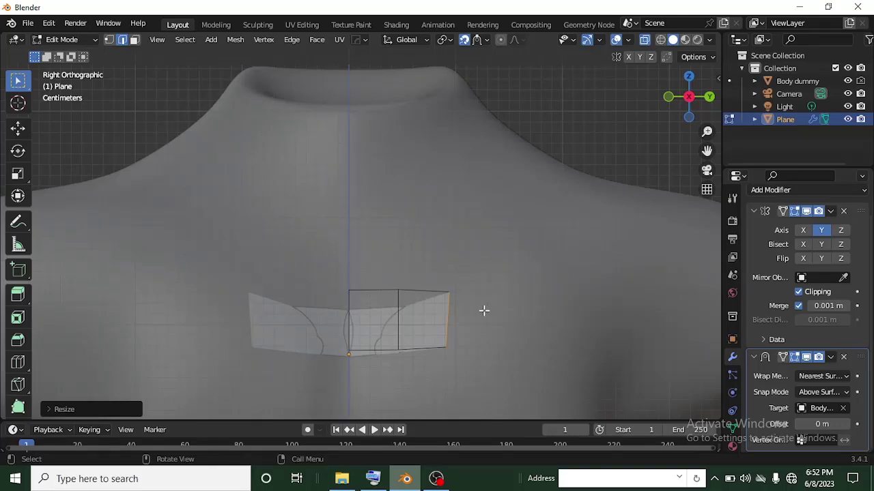
{"action": "key", "text": "alt+z"}
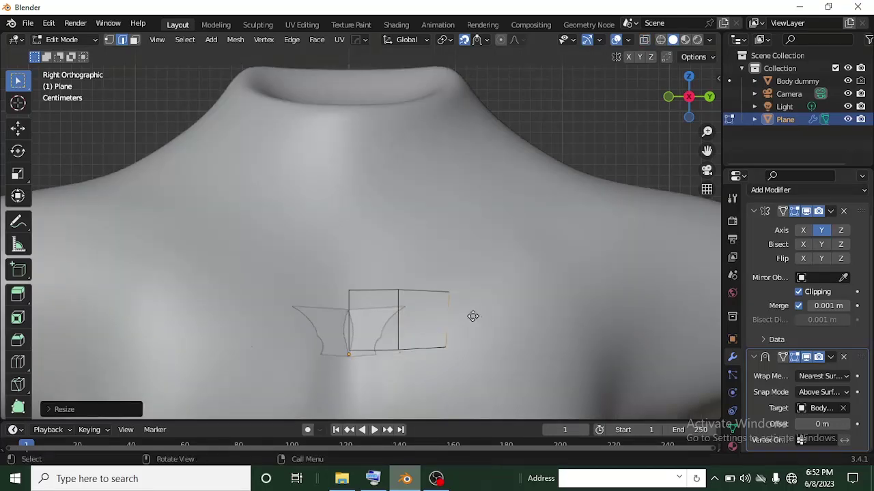
Extrude the strip's outer edge sideways four times across the chest toward the armpit, following the body surface
{"action": "key", "text": "e"}
{"action": "left_click", "coordinate": [519, 316]}
{"action": "key", "text": "e"}
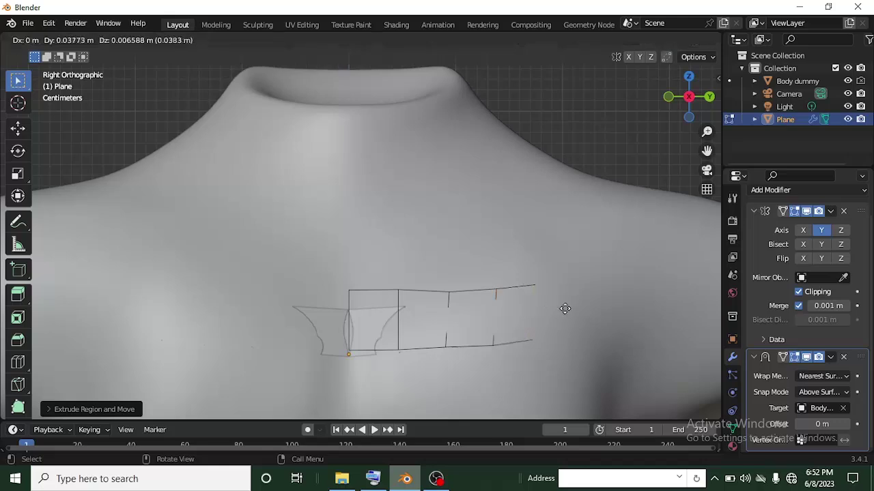
{"action": "left_click", "coordinate": [565, 308]}
{"action": "key", "text": "e"}
{"action": "left_click", "coordinate": [608, 299]}
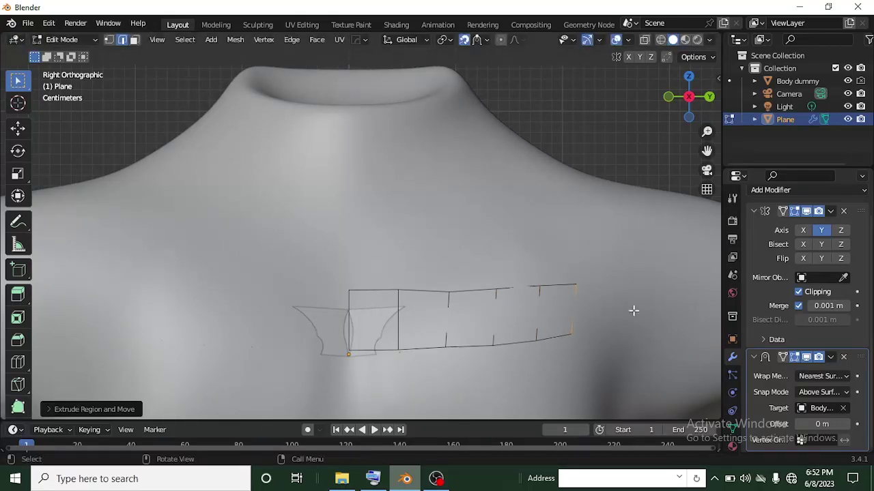
{"action": "key", "text": "e"}
{"action": "left_click", "coordinate": [676, 300]}
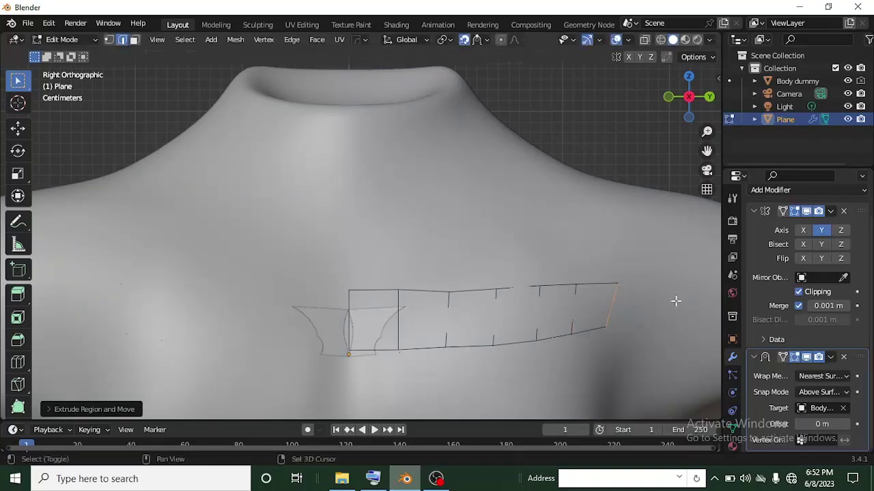
Extrude the strip's end edge twice more, past the armpit onto the upper arm
{"action": "middle_click_drag", "start_coordinate": [675, 300], "coordinate": [513, 302], "text": "shift"}
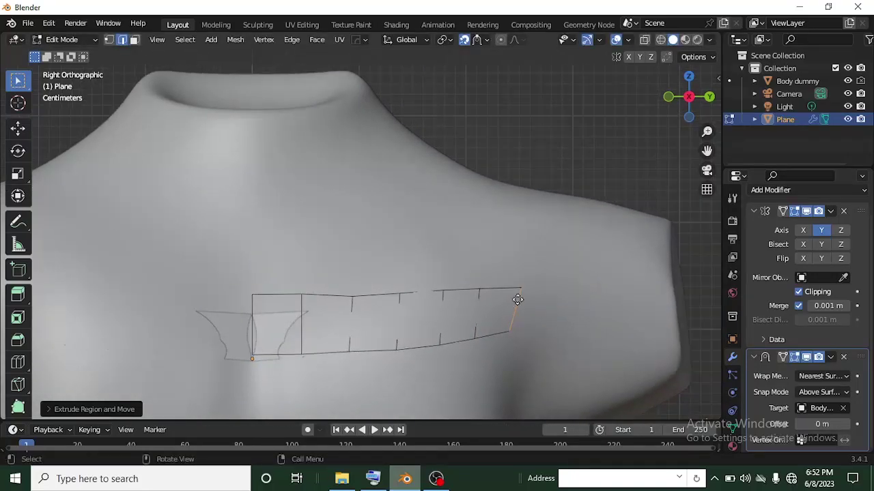
{"action": "key", "text": "e"}
{"action": "left_click", "coordinate": [575, 293]}
{"action": "key", "text": "e"}
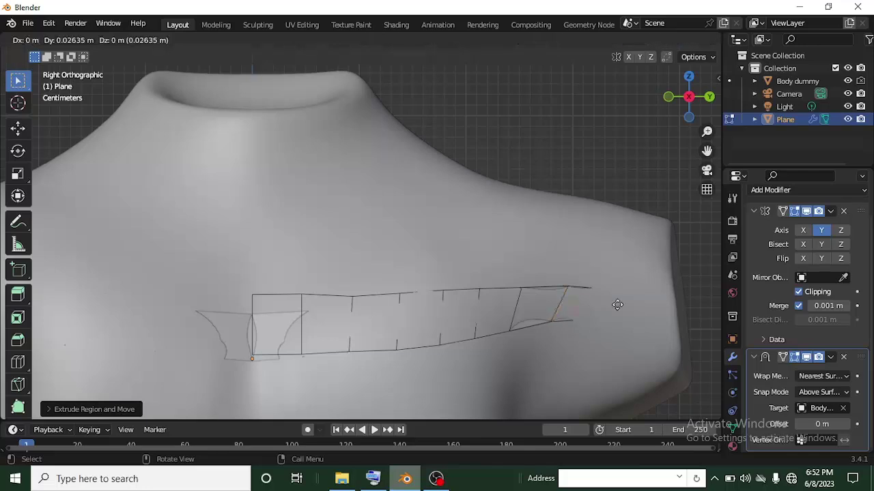
{"action": "left_click", "coordinate": [620, 300]}
Rotate the slanted end edge about -42° to stand it upright, and extrude it twice to the arm's cut end
{"action": "scroll", "coordinate": [608, 310], "scroll_direction": "up", "scroll_amount": 1}
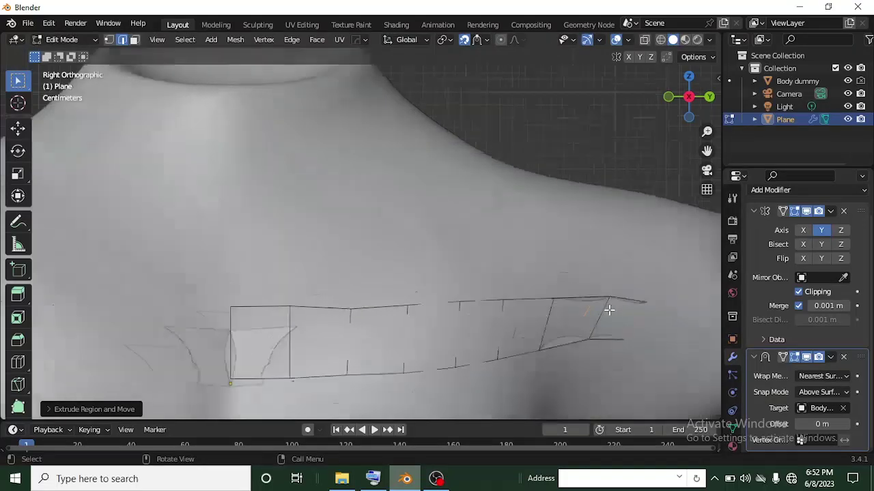
{"action": "scroll", "coordinate": [609, 310], "scroll_direction": "up", "scroll_amount": 2}
{"action": "middle_click_drag", "start_coordinate": [572, 296], "coordinate": [462, 273], "text": "shift"}
{"action": "scroll", "coordinate": [556, 299], "scroll_direction": "up", "scroll_amount": 1}
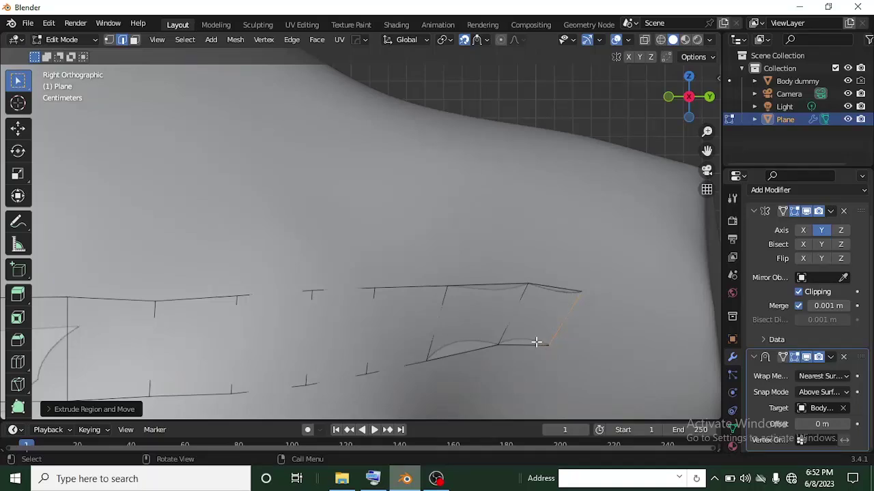
{"action": "scroll", "coordinate": [536, 342], "scroll_direction": "down", "scroll_amount": 1}
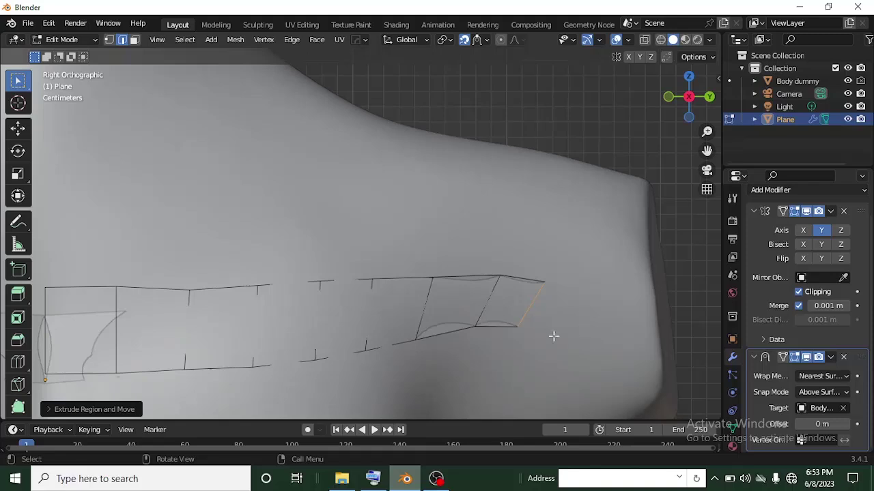
{"action": "scroll", "coordinate": [536, 334], "scroll_direction": "up", "scroll_amount": 1}
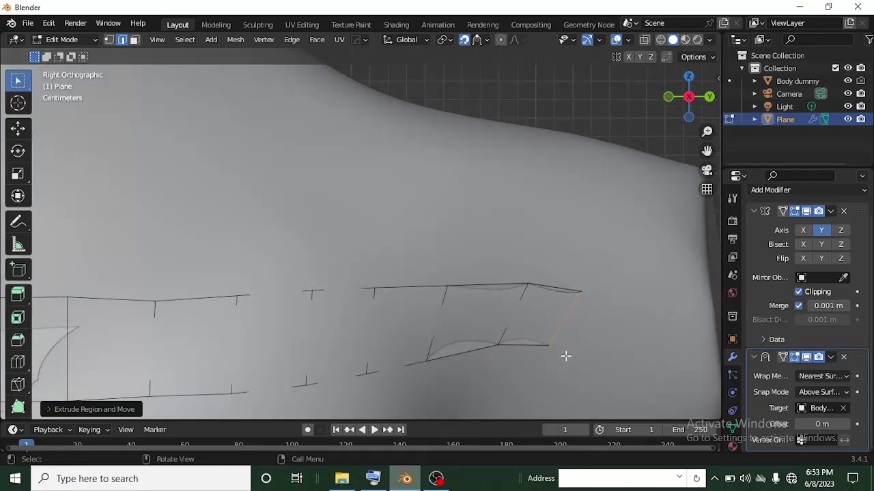
{"action": "key", "text": "r"}
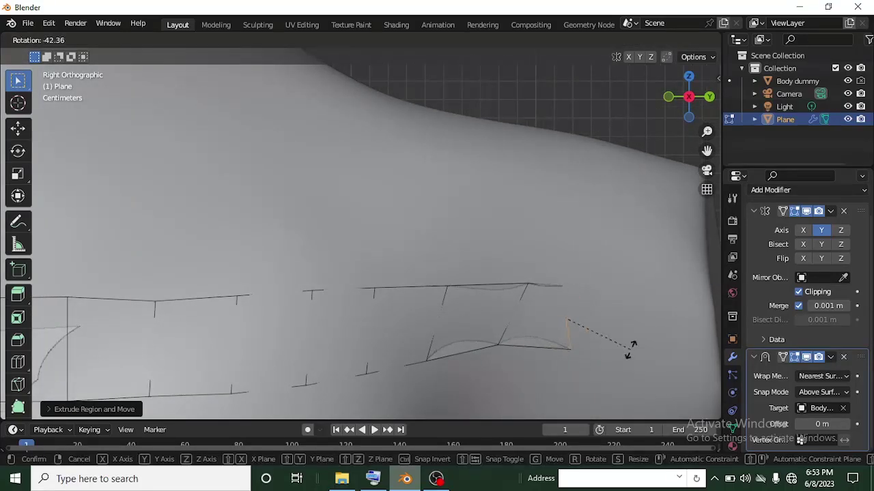
{"action": "left_click", "coordinate": [617, 350]}
{"action": "key", "text": "e"}
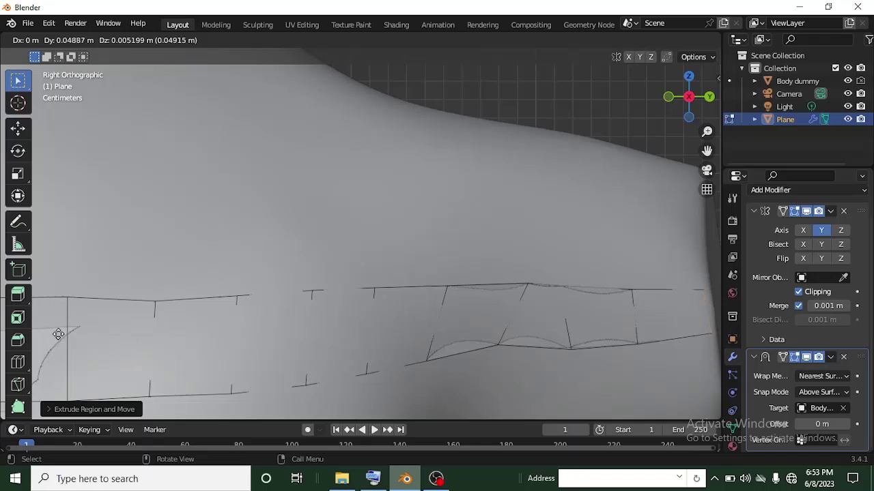
{"action": "left_click", "coordinate": [55, 336]}
Examine how the strip follows the chest and upper arm from the front and from the arm's side
{"action": "scroll", "coordinate": [269, 327], "scroll_direction": "down", "scroll_amount": 2}
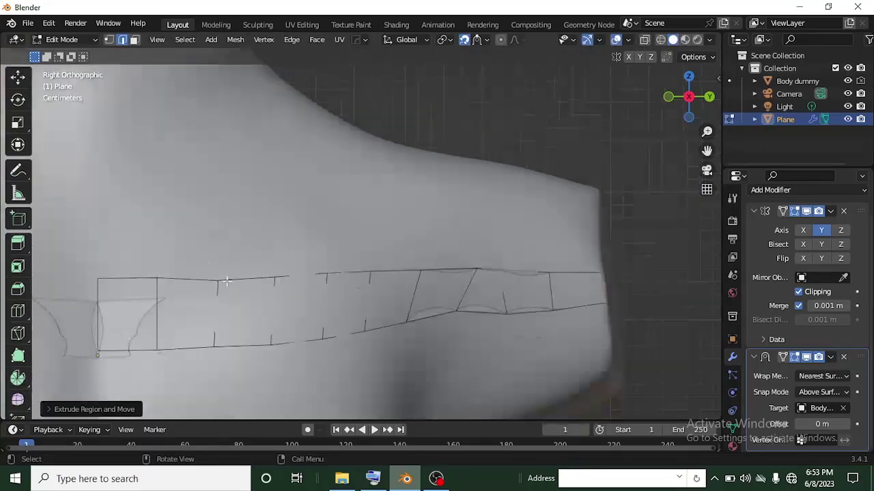
{"action": "scroll", "coordinate": [235, 102], "scroll_direction": "down", "scroll_amount": 3}
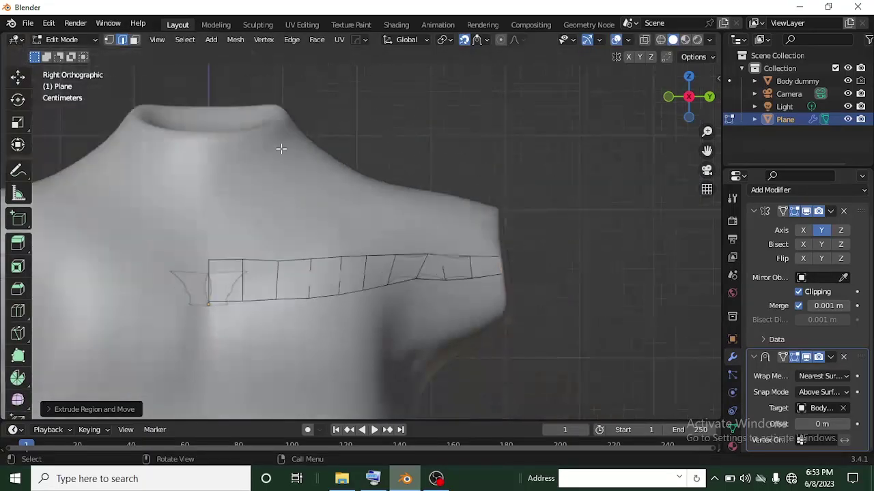
{"action": "key", "text": "KP_5"}
{"action": "scroll", "coordinate": [283, 166], "scroll_direction": "down", "scroll_amount": 2}
{"action": "middle_click_drag", "start_coordinate": [284, 170], "coordinate": [289, 198]}
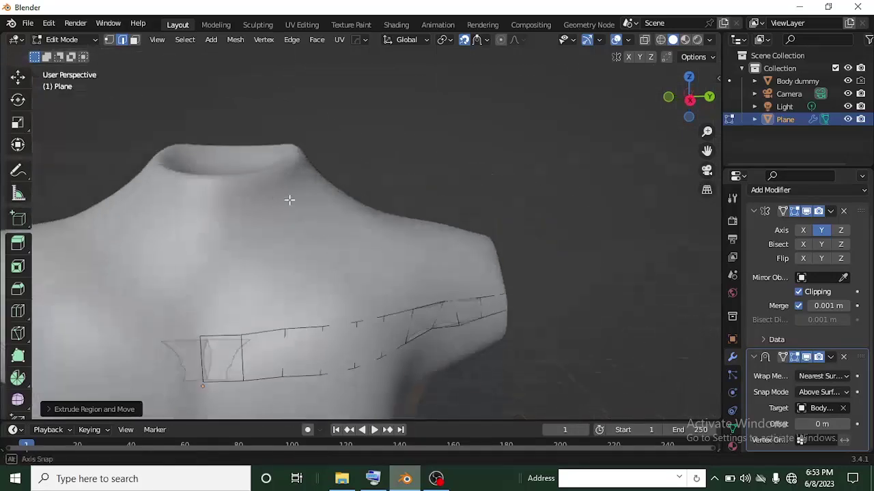
{"action": "middle_click_drag", "start_coordinate": [493, 296], "coordinate": [278, 229]}
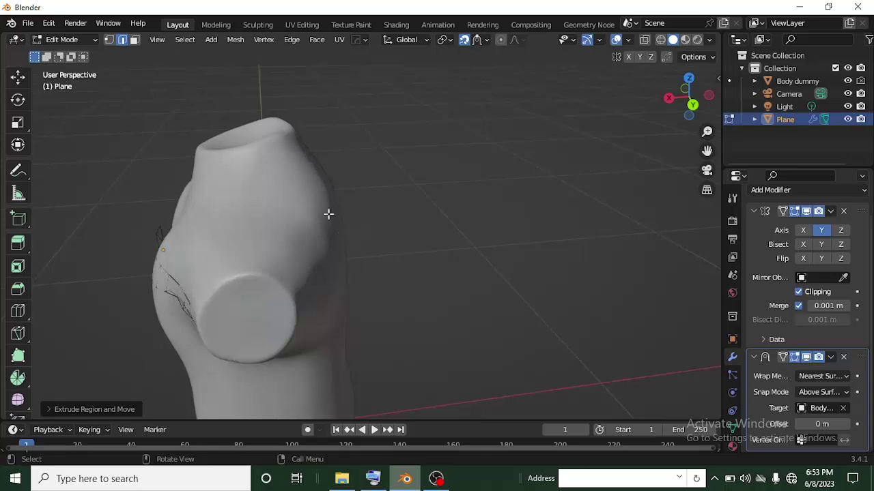
{"action": "middle_click_drag", "start_coordinate": [304, 273], "coordinate": [306, 342]}
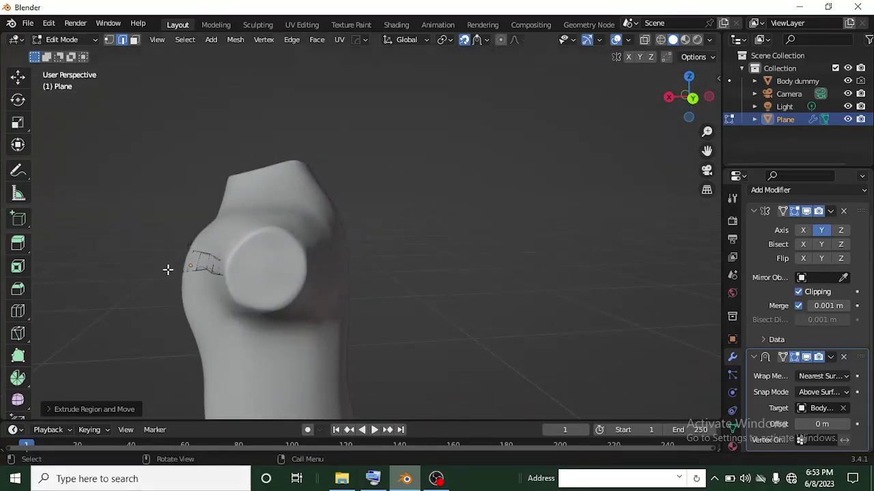
{"action": "middle_click_drag", "start_coordinate": [168, 269], "coordinate": [389, 258]}
Select the strip's whole upper edge loop from chest centre to arm end and extrude it upward once along the body surface
{"action": "scroll", "coordinate": [406, 302], "scroll_direction": "up", "scroll_amount": 4}
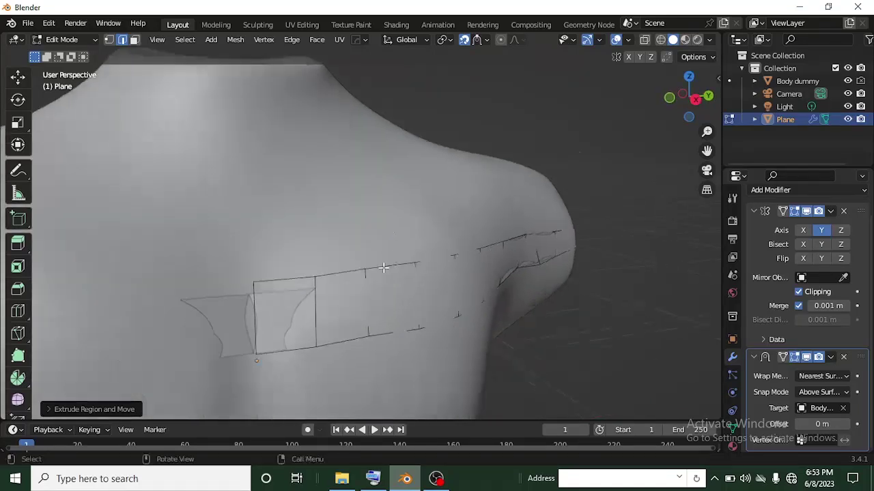
{"action": "scroll", "coordinate": [299, 302], "scroll_direction": "up", "scroll_amount": 3}
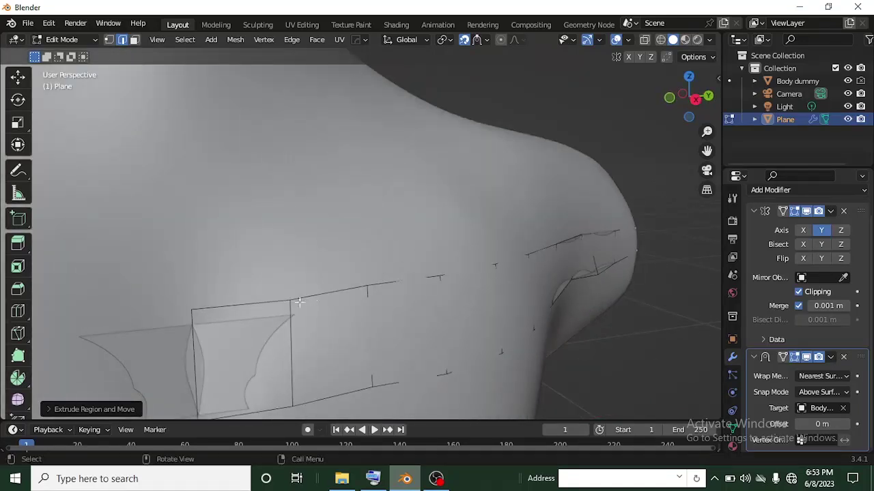
{"action": "left_click", "coordinate": [244, 304], "text": "alt"}
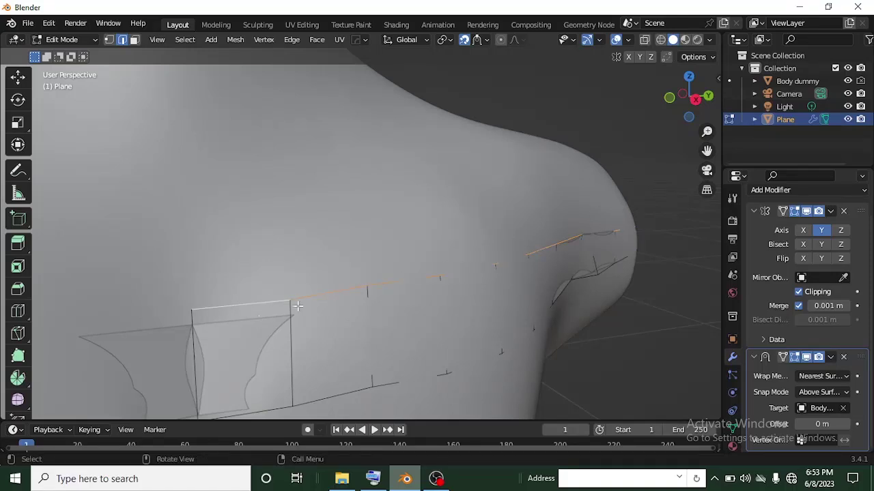
{"action": "scroll", "coordinate": [400, 292], "scroll_direction": "down", "scroll_amount": 3}
{"action": "middle_click_drag", "start_coordinate": [298, 307], "coordinate": [364, 255]}
{"action": "key", "text": "alt+z"}
{"action": "key", "text": "alt+z"}
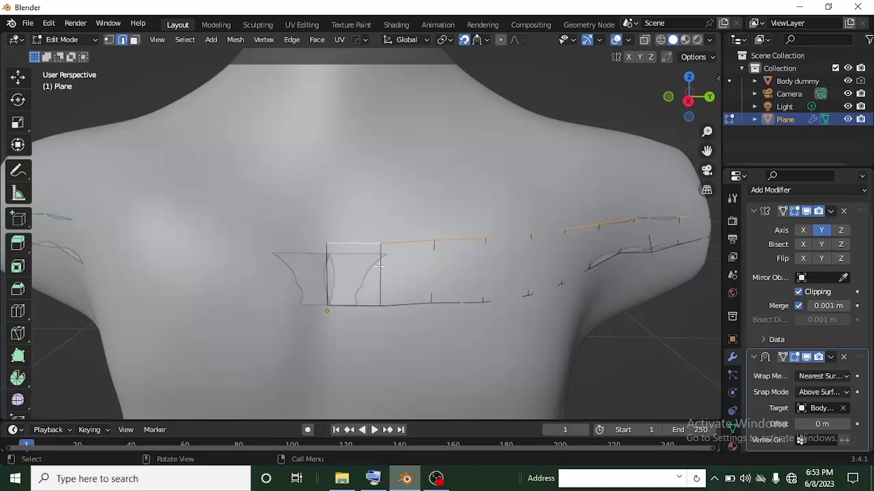
{"action": "scroll", "coordinate": [393, 256], "scroll_direction": "down", "scroll_amount": 3}
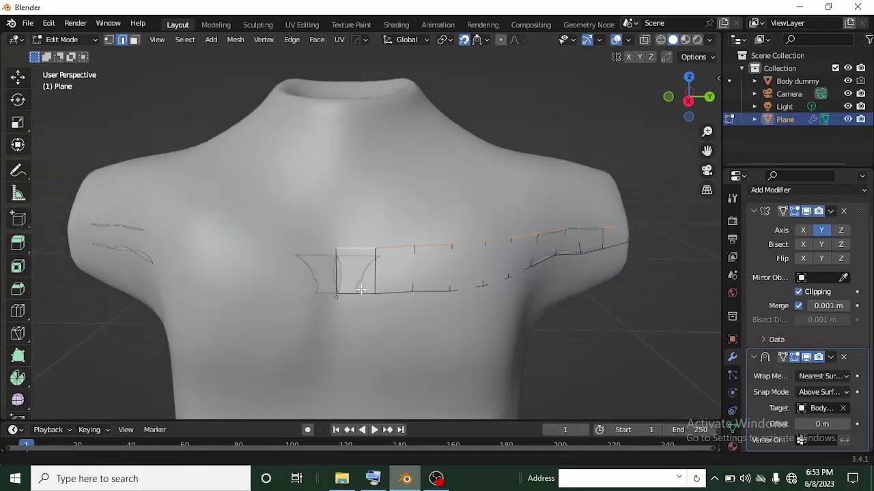
{"action": "scroll", "coordinate": [361, 290], "scroll_direction": "up", "scroll_amount": 3}
{"action": "middle_click_drag", "start_coordinate": [447, 265], "coordinate": [423, 273]}
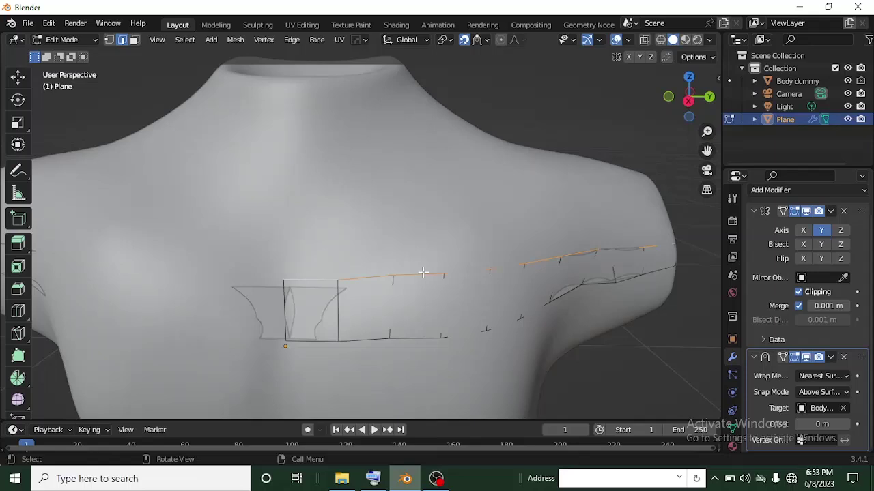
{"action": "key", "text": "g"}
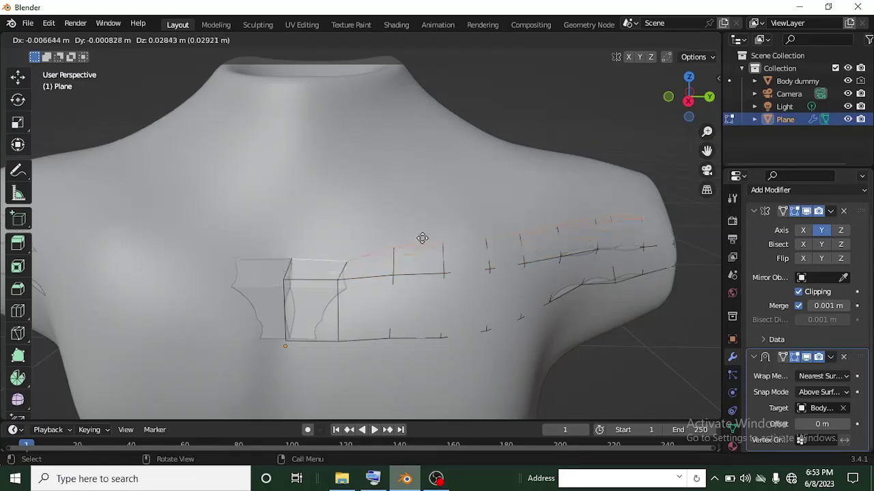
{"action": "left_click", "coordinate": [422, 230]}
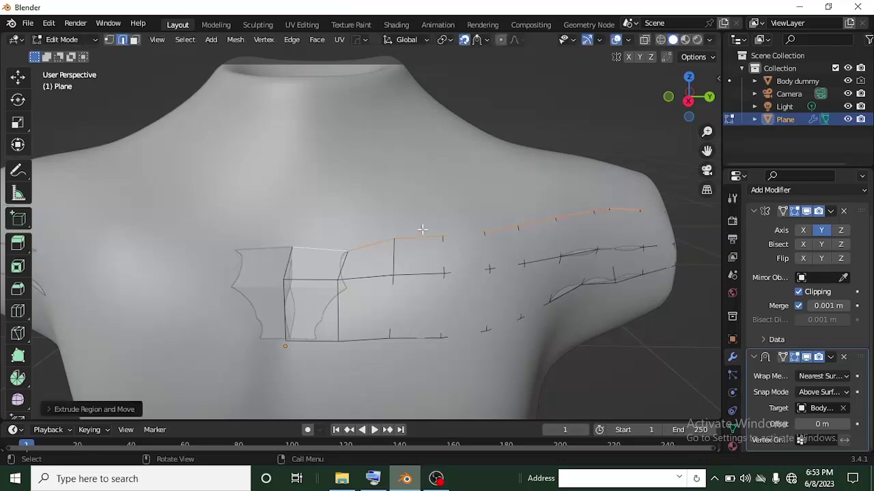
Extrude the upper edge loop three more times up the chest and shoulder, each row about 0.03 to 0.04 m high
{"action": "key", "text": "e"}
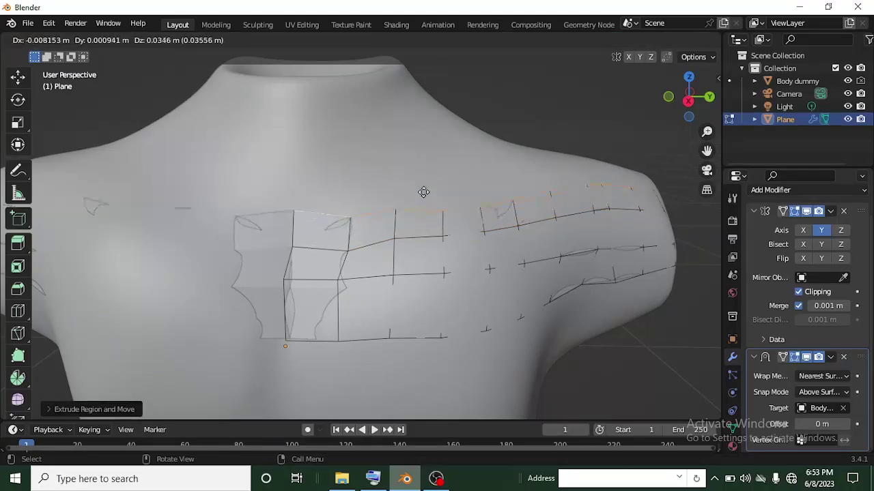
{"action": "left_click", "coordinate": [424, 190]}
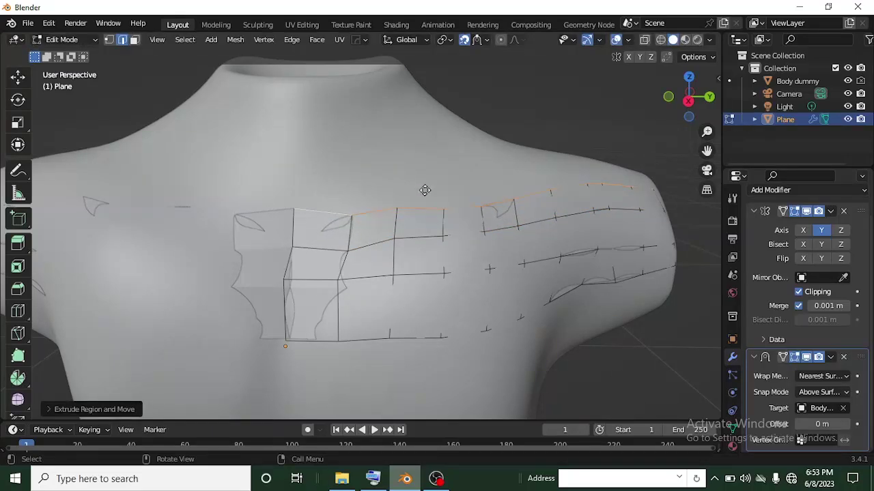
{"action": "key", "text": "e"}
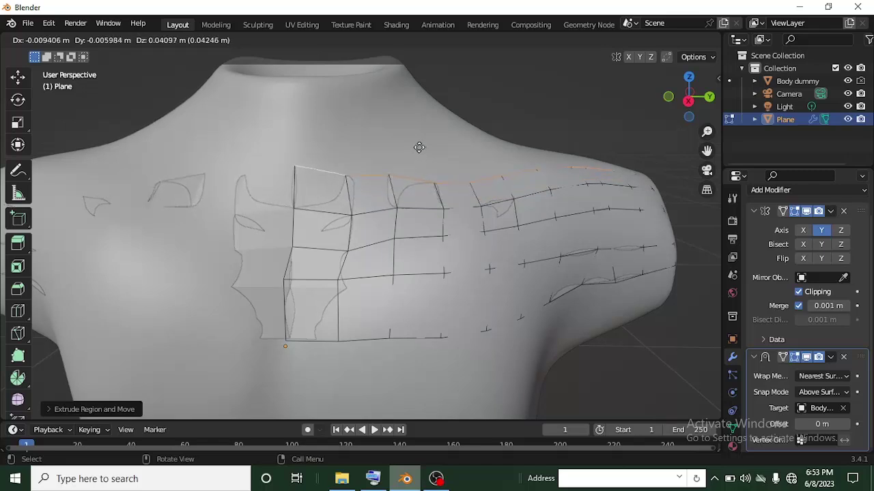
{"action": "left_click", "coordinate": [423, 148]}
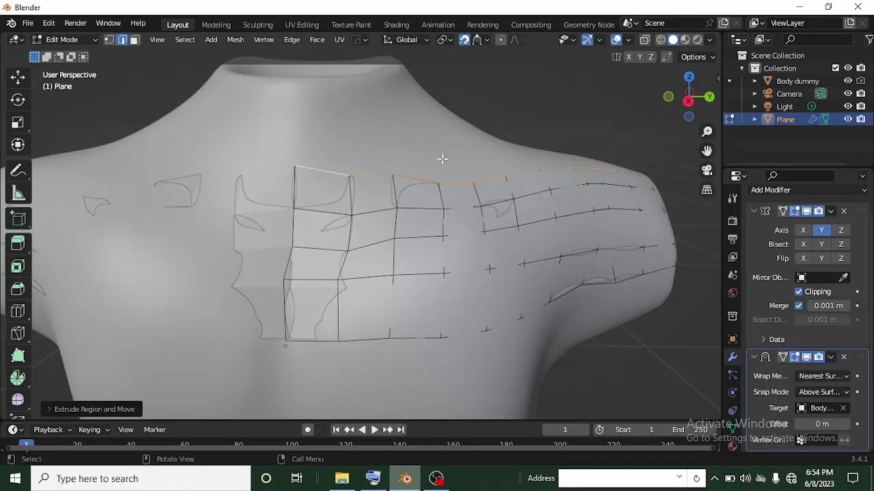
{"action": "key", "text": "e"}
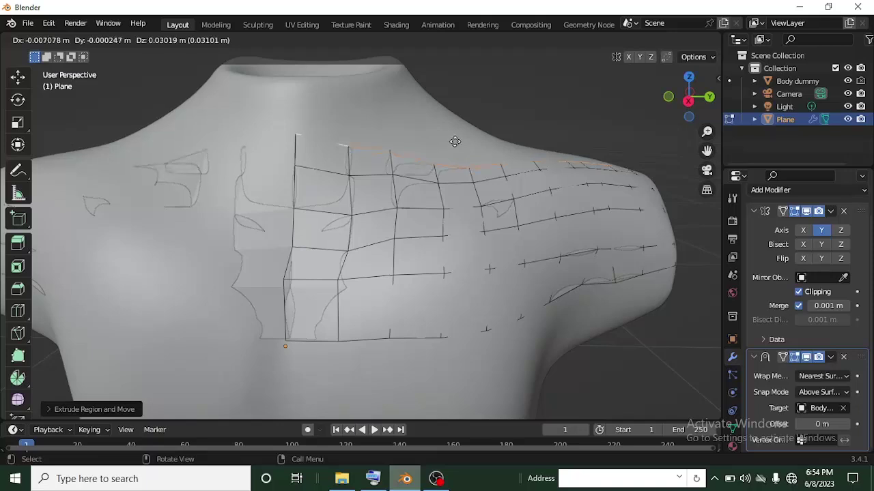
{"action": "left_click", "coordinate": [441, 152]}
{"action": "middle_click_drag", "start_coordinate": [441, 152], "coordinate": [373, 289]}
{"action": "scroll", "coordinate": [354, 200], "scroll_direction": "up", "scroll_amount": 4}
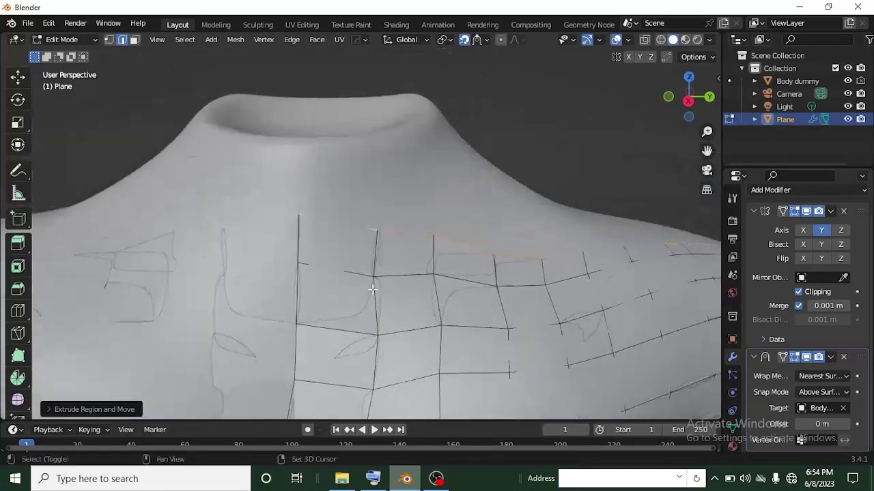
With proportional editing on and a radius of about 0.057 m, move the top row's centre-front vertex down to start the neckline
{"action": "middle_click_drag", "start_coordinate": [416, 248], "coordinate": [514, 243]}
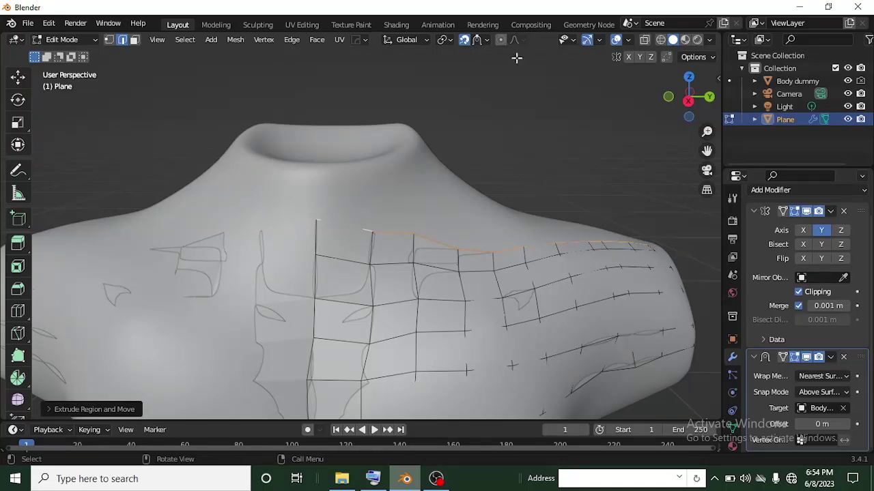
{"action": "left_click", "coordinate": [501, 40]}
{"action": "scroll", "coordinate": [389, 267], "scroll_direction": "up", "scroll_amount": 2}
{"action": "key", "text": "1"}
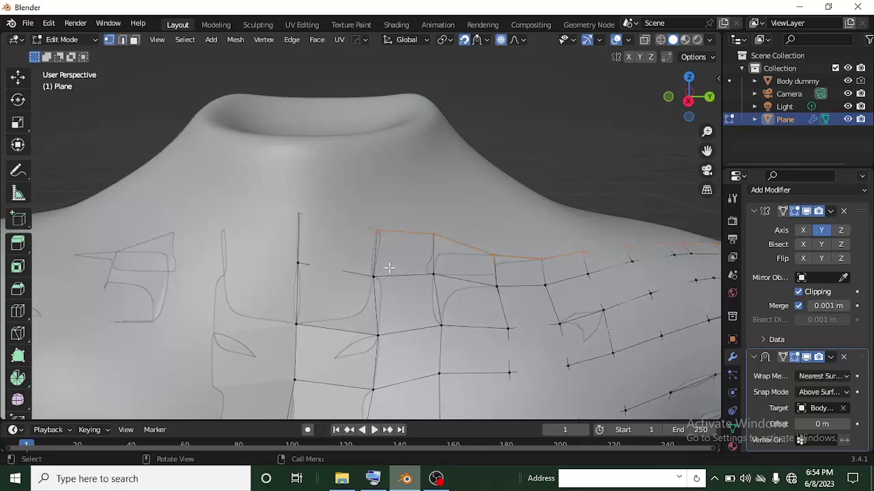
{"action": "left_click", "coordinate": [300, 213]}
{"action": "key", "text": "g"}
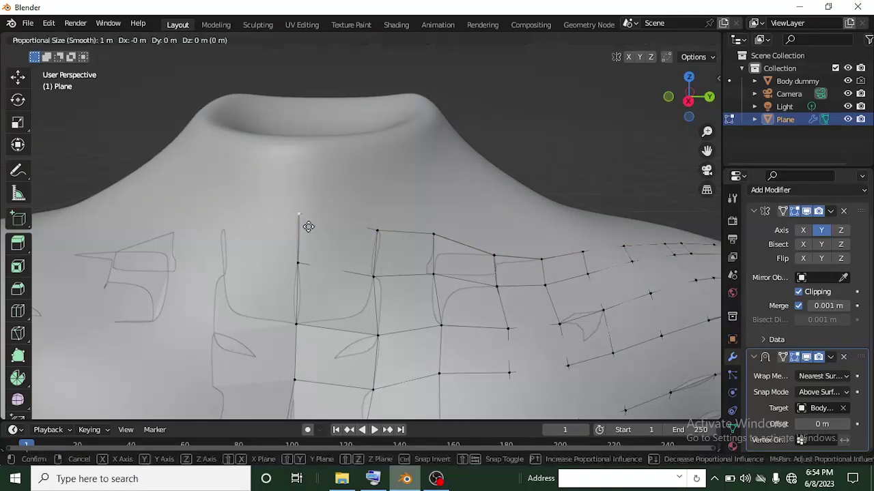
{"action": "scroll", "coordinate": [309, 226], "scroll_direction": "up", "scroll_amount": 3}
{"action": "scroll", "coordinate": [309, 226], "scroll_direction": "up", "scroll_amount": 20}
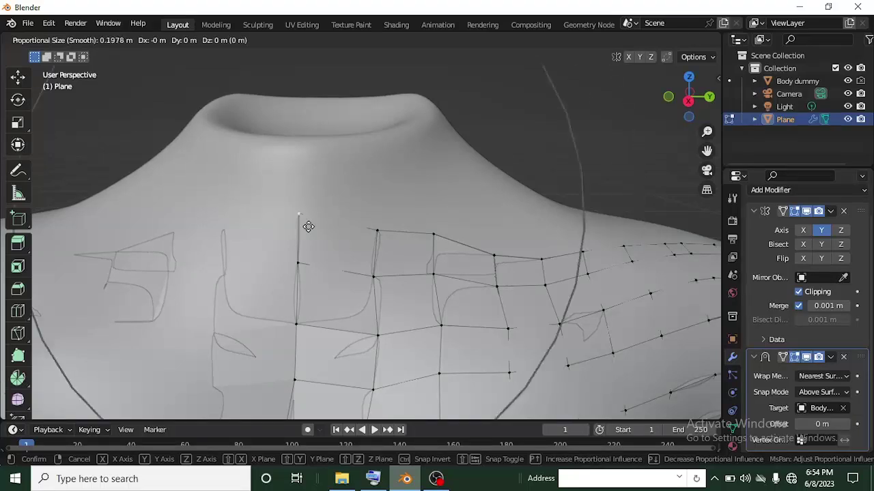
{"action": "scroll", "coordinate": [309, 227], "scroll_direction": "up", "scroll_amount": 6}
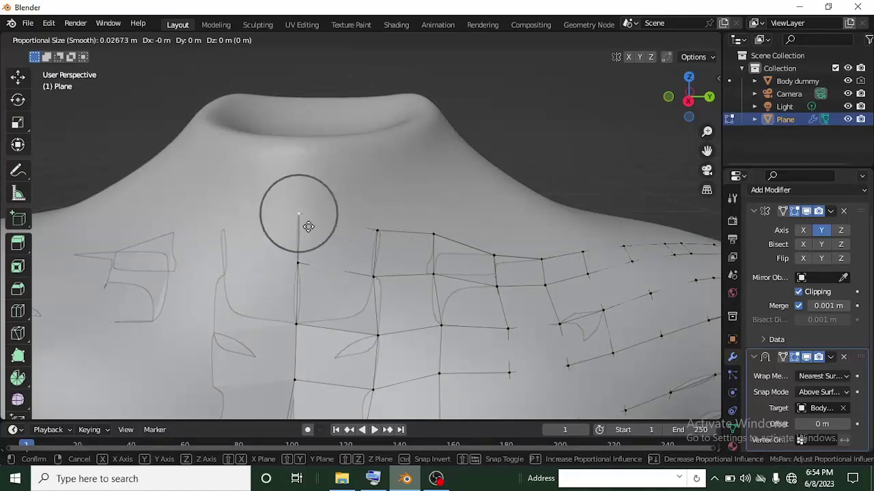
{"action": "scroll", "coordinate": [308, 227], "scroll_direction": "down", "scroll_amount": 9}
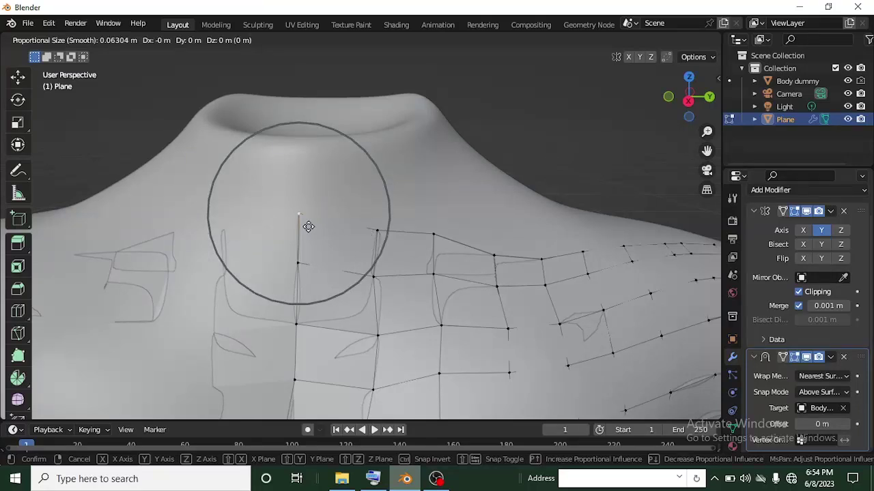
{"action": "scroll", "coordinate": [308, 227], "scroll_direction": "down", "scroll_amount": 6}
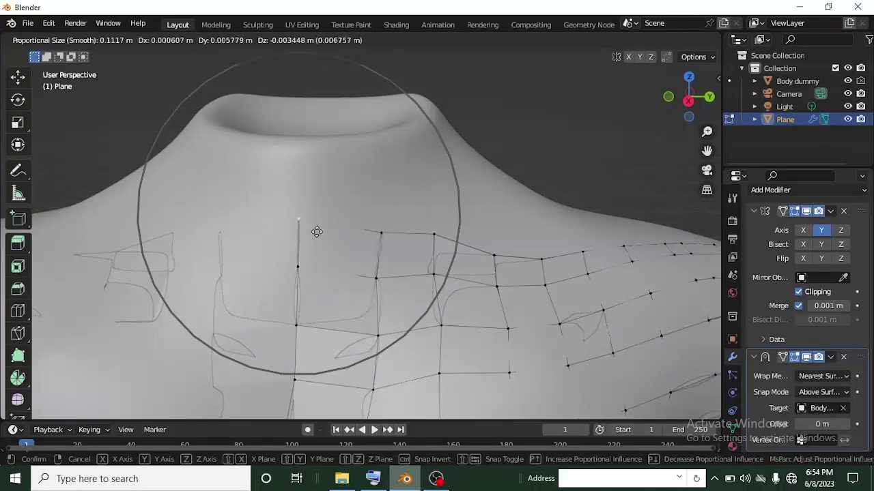
{"action": "scroll", "coordinate": [295, 283], "scroll_direction": "up", "scroll_amount": 3}
{"action": "scroll", "coordinate": [295, 284], "scroll_direction": "up", "scroll_amount": 4}
{"action": "left_click", "coordinate": [295, 283]}
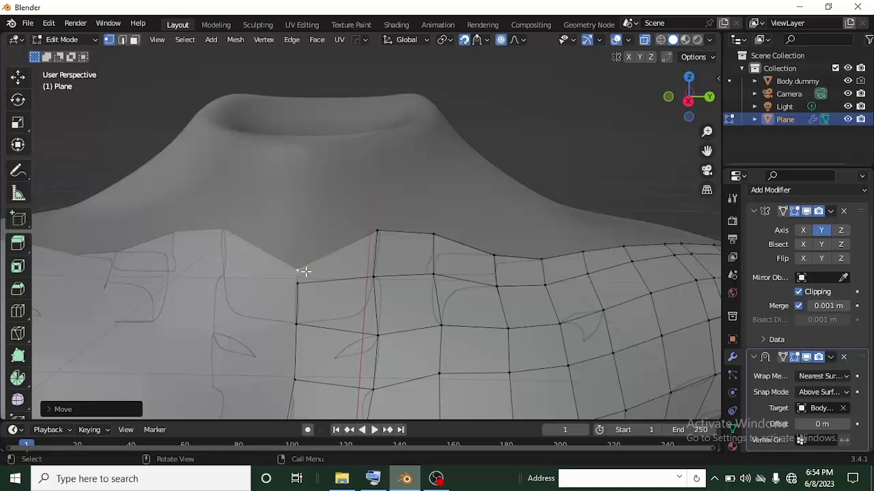
Raise the centre-front neckline vertex about 0.018 m and lower the vertex beside it to the same level
{"action": "key", "text": "g"}
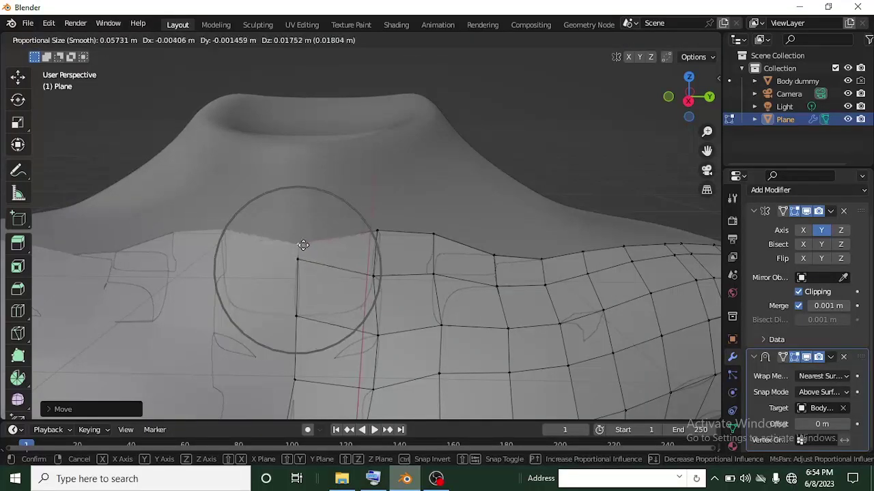
{"action": "left_click", "coordinate": [303, 244]}
{"action": "left_click", "coordinate": [379, 235]}
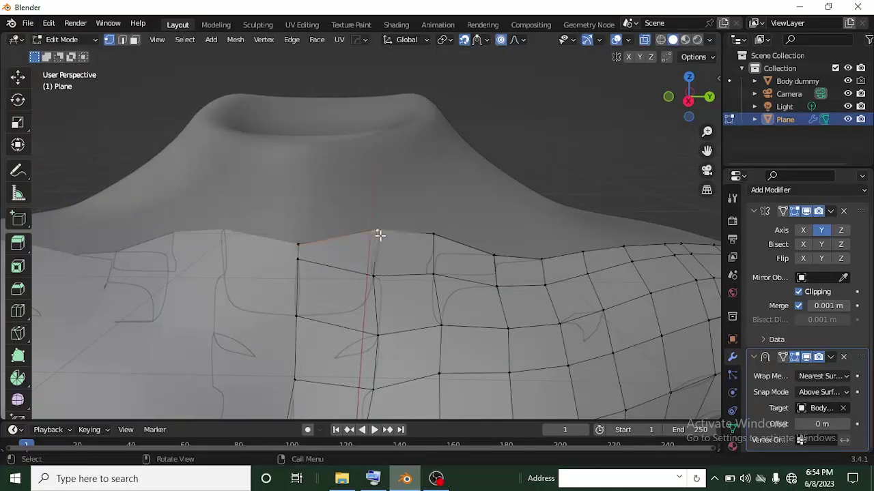
{"action": "key", "text": "g"}
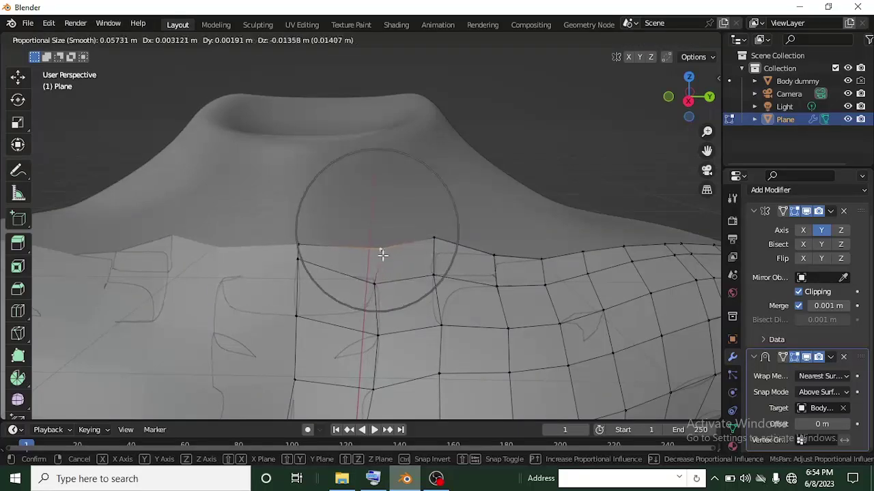
{"action": "left_click", "coordinate": [380, 251]}
Pull the fourth neckline vertex from the centre up toward the neck, and nudge the second vertex slightly up and inward
{"action": "left_click", "coordinate": [492, 258]}
{"action": "key", "text": "g"}
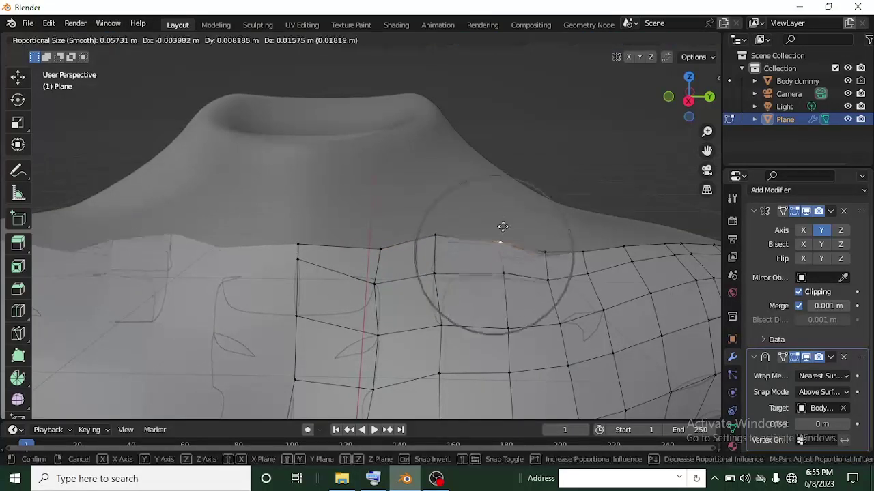
{"action": "left_click", "coordinate": [492, 166]}
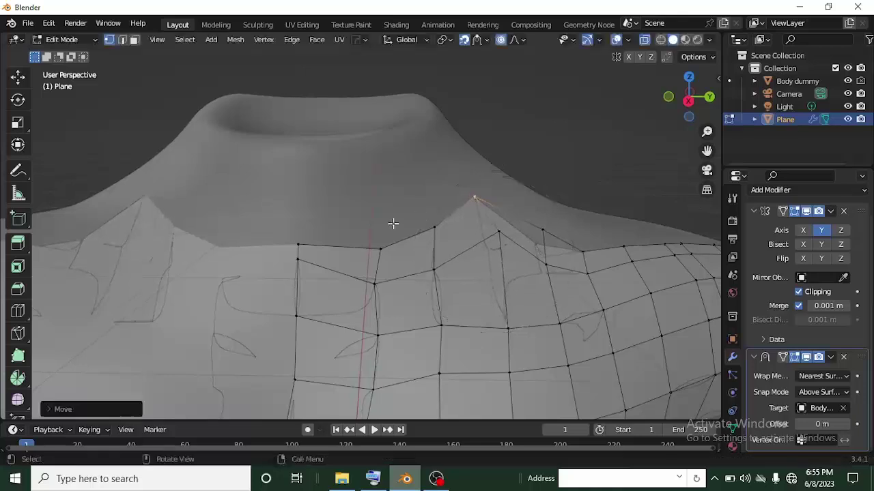
{"action": "left_click", "coordinate": [382, 247]}
{"action": "key", "text": "g"}
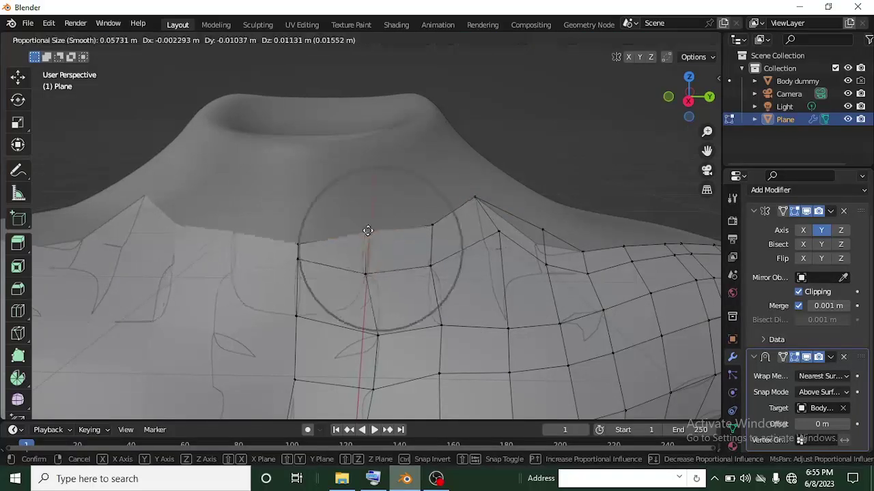
{"action": "left_click", "coordinate": [374, 241]}
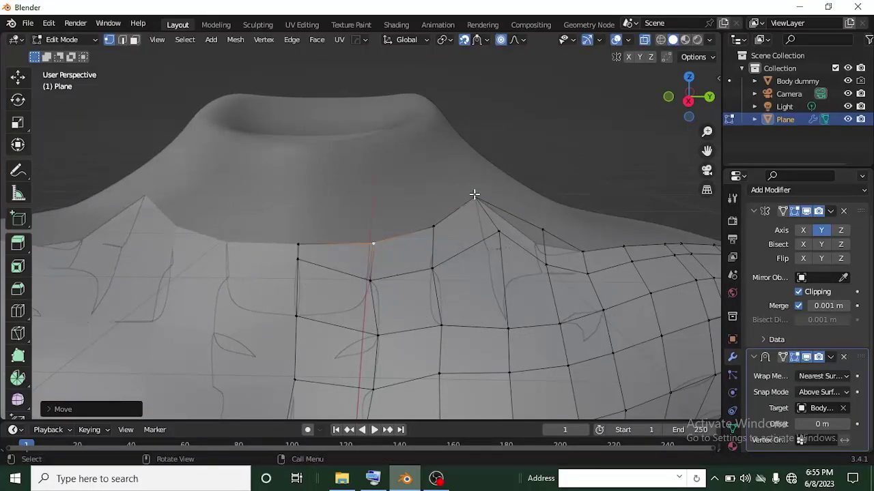
Raise the neckline's peak vertex further up the neck side, and lift the third vertex about 0.01 m to even the slope
{"action": "left_click", "coordinate": [475, 196]}
{"action": "key", "text": "g"}
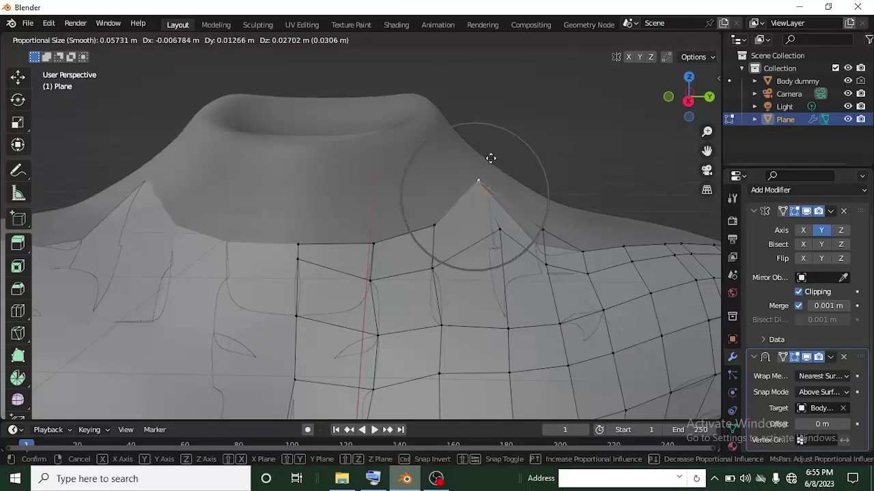
{"action": "left_click", "coordinate": [491, 158]}
{"action": "left_click", "coordinate": [430, 222]}
{"action": "key", "text": "g"}
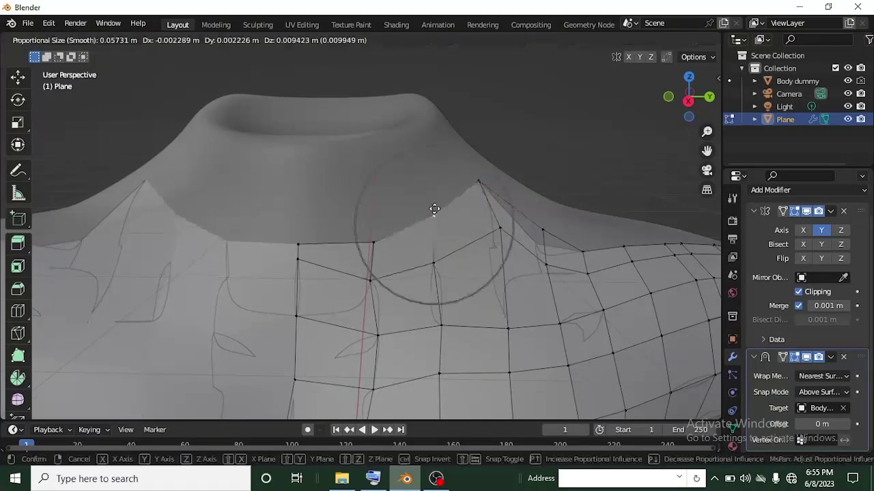
{"action": "left_click", "coordinate": [434, 209]}
Lower the centre-front neckline vertex about 0.02 m to deepen the collar's dip, and view the neckline from the shoulder side
{"action": "left_click", "coordinate": [298, 243]}
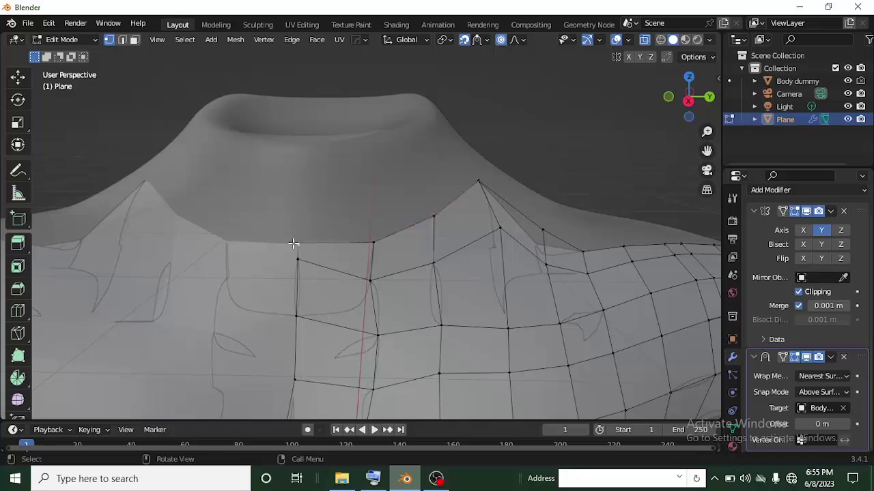
{"action": "key", "text": "g"}
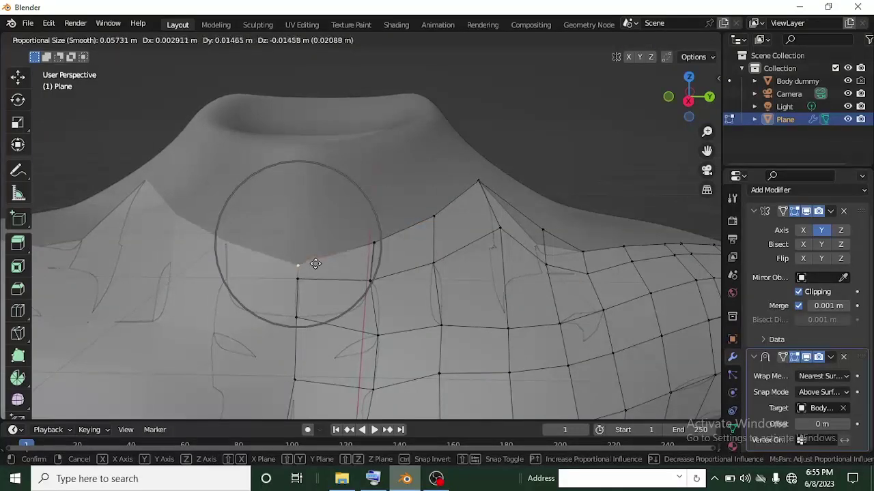
{"action": "left_click", "coordinate": [316, 260]}
{"action": "scroll", "coordinate": [316, 260], "scroll_direction": "down", "scroll_amount": 5}
{"action": "middle_click_drag", "start_coordinate": [316, 260], "coordinate": [413, 284]}
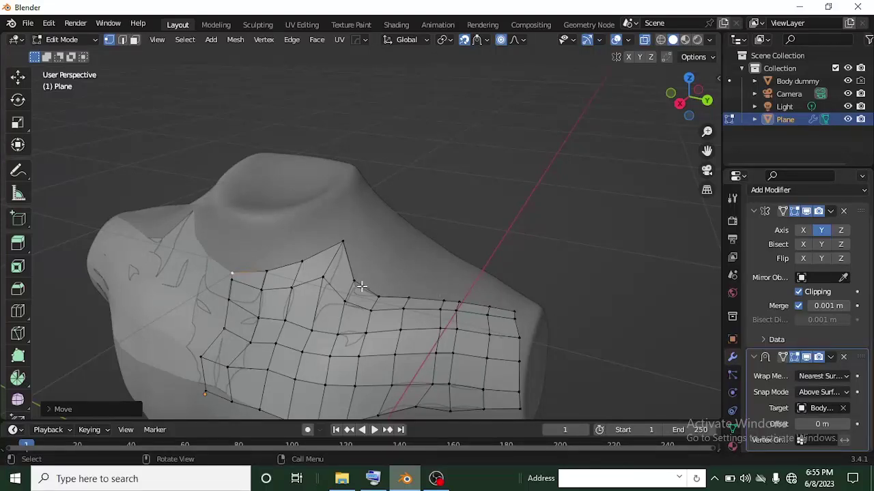
{"action": "scroll", "coordinate": [391, 319], "scroll_direction": "up", "scroll_amount": 3}
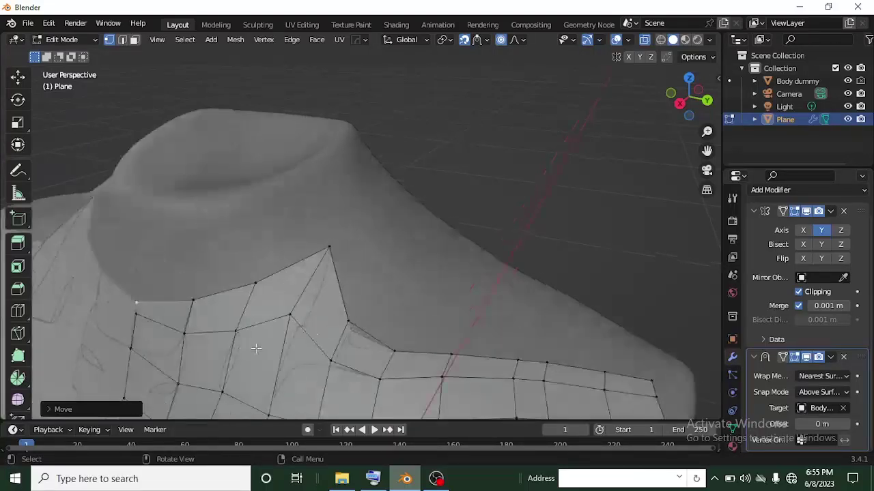
Raise the shoulder-edge vertex beside the neckline's peak up the neck slope, using a proportional size of about 0.036 m
{"action": "left_click", "coordinate": [352, 323]}
{"action": "key", "text": "g"}
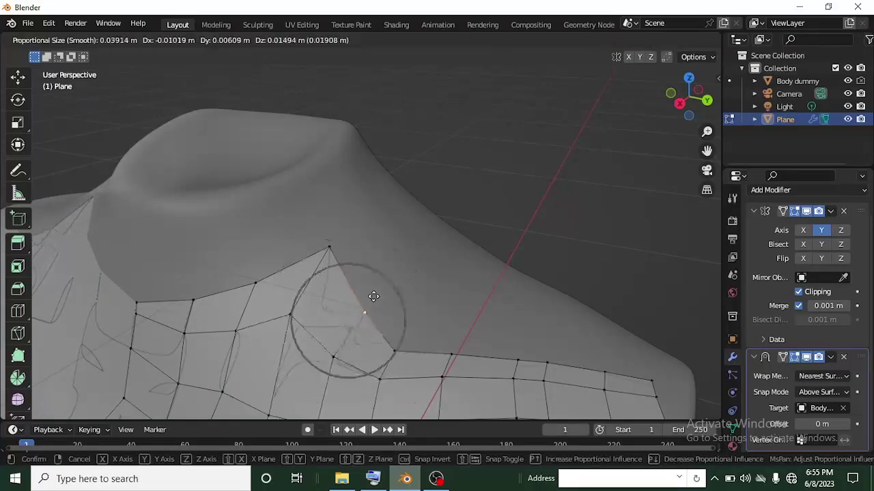
{"action": "scroll", "coordinate": [372, 299], "scroll_direction": "up", "scroll_amount": 1}
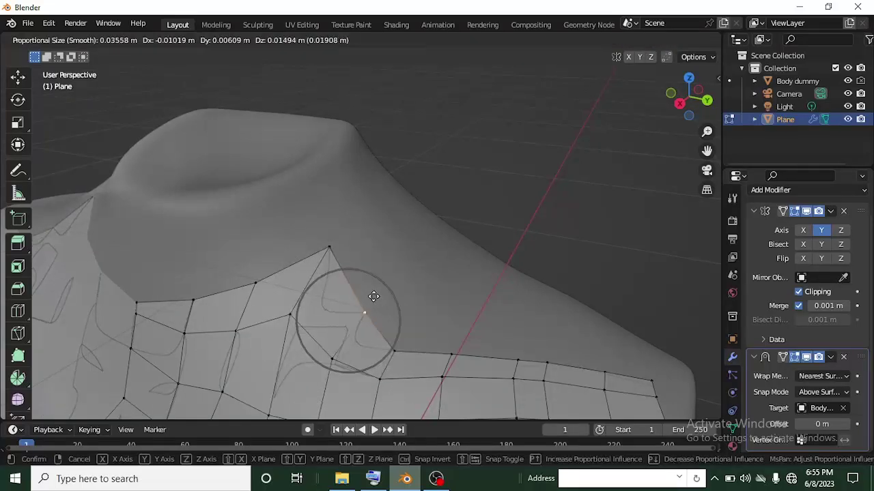
{"action": "left_click", "coordinate": [392, 254]}
{"action": "middle_click_drag", "start_coordinate": [404, 292], "coordinate": [380, 271], "text": "shift"}
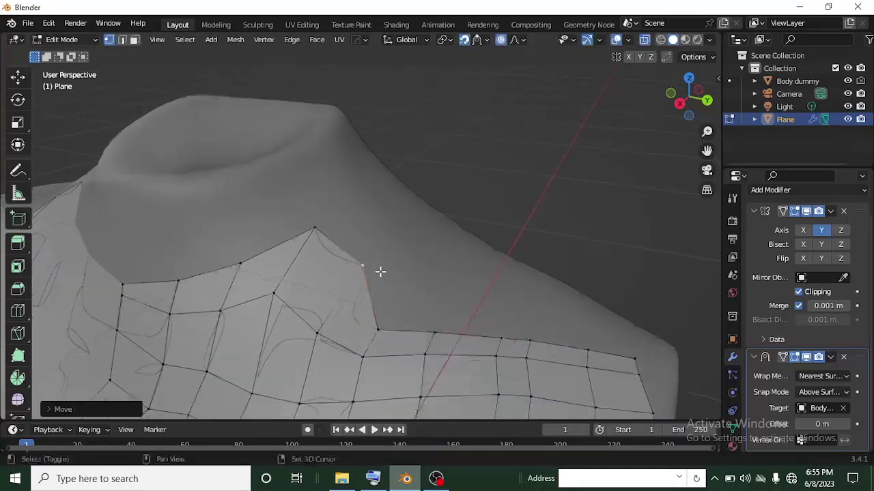
Move the second shoulder-edge vertex from the peak about 0.046 m up the slope, with a proportional size of about 0.039 m
{"action": "left_click", "coordinate": [379, 327]}
{"action": "key", "text": "g"}
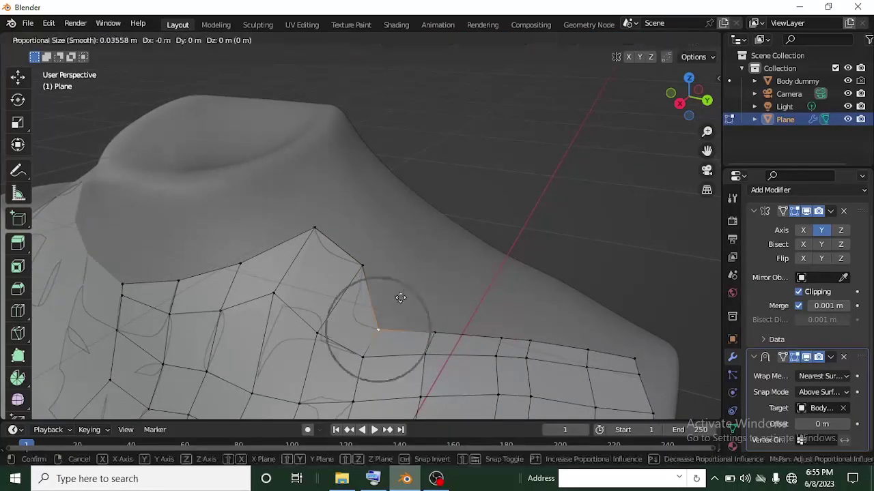
{"action": "scroll", "coordinate": [410, 292], "scroll_direction": "down", "scroll_amount": 7}
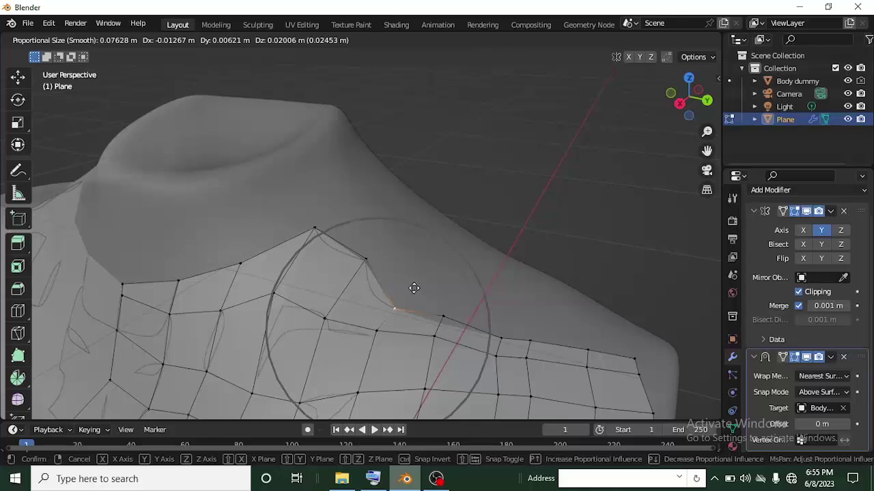
{"action": "scroll", "coordinate": [415, 288], "scroll_direction": "up", "scroll_amount": 7}
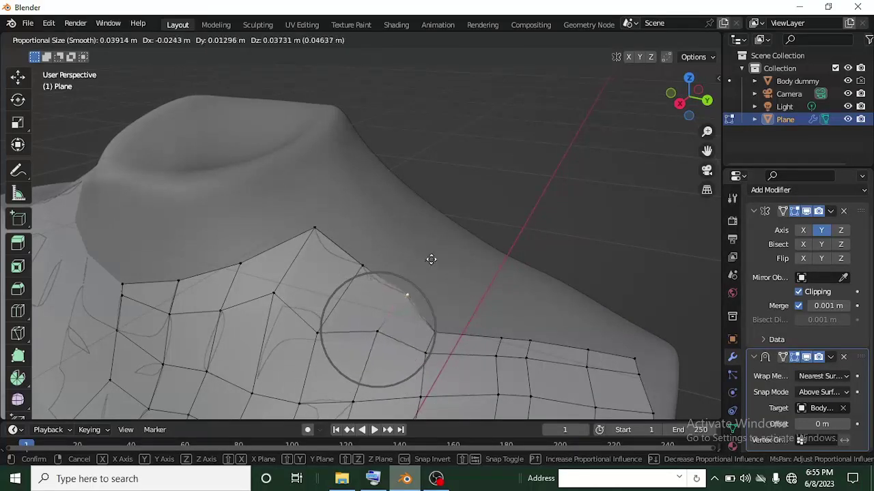
{"action": "left_click", "coordinate": [431, 259]}
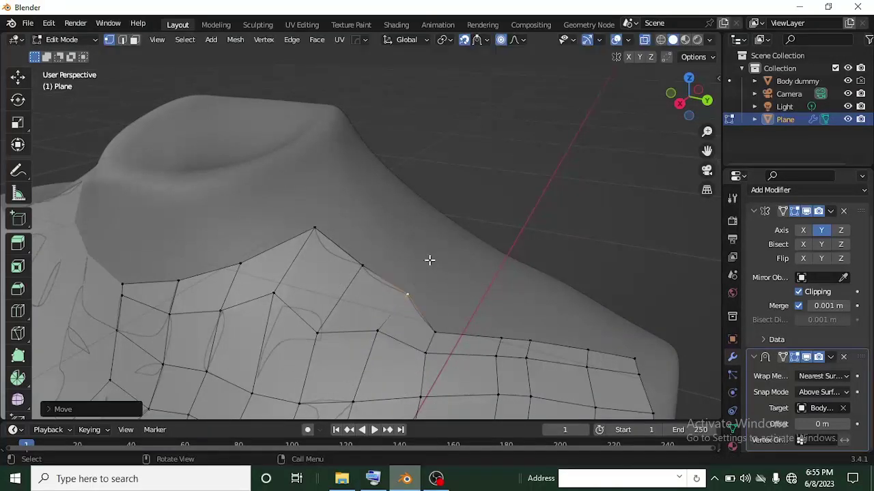
Move the third shoulder-edge vertex from the peak about 0.03 m up to continue the slope
{"action": "left_click", "coordinate": [441, 335]}
{"action": "key", "text": "KP_Decimal"}
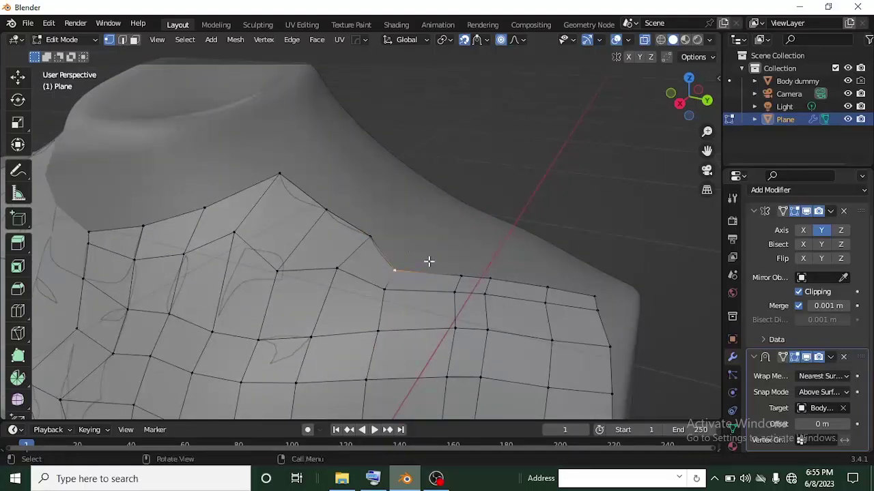
{"action": "scroll", "coordinate": [416, 260], "scroll_direction": "down", "scroll_amount": 2}
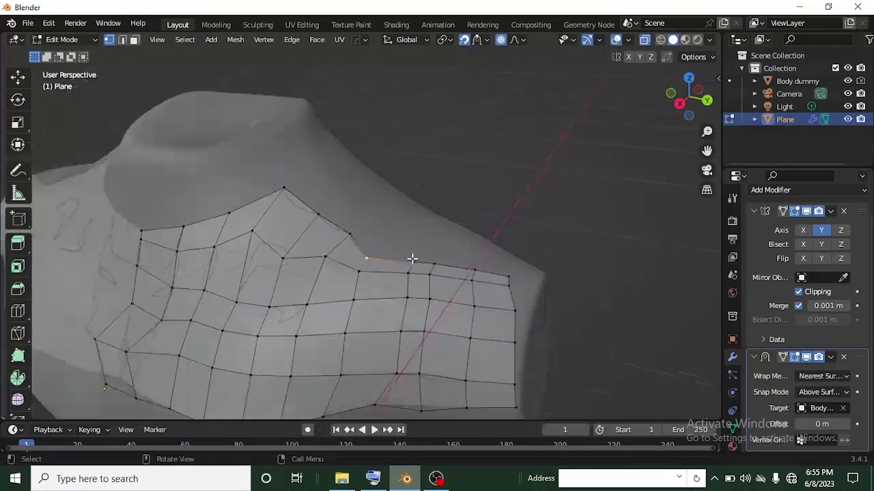
{"action": "key", "text": "g"}
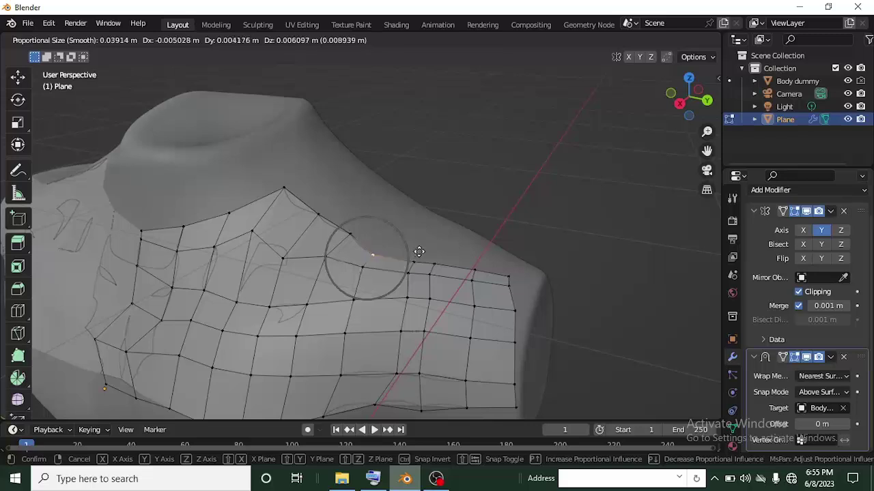
{"action": "scroll", "coordinate": [416, 250], "scroll_direction": "up", "scroll_amount": 6}
{"action": "scroll", "coordinate": [424, 235], "scroll_direction": "down", "scroll_amount": 6}
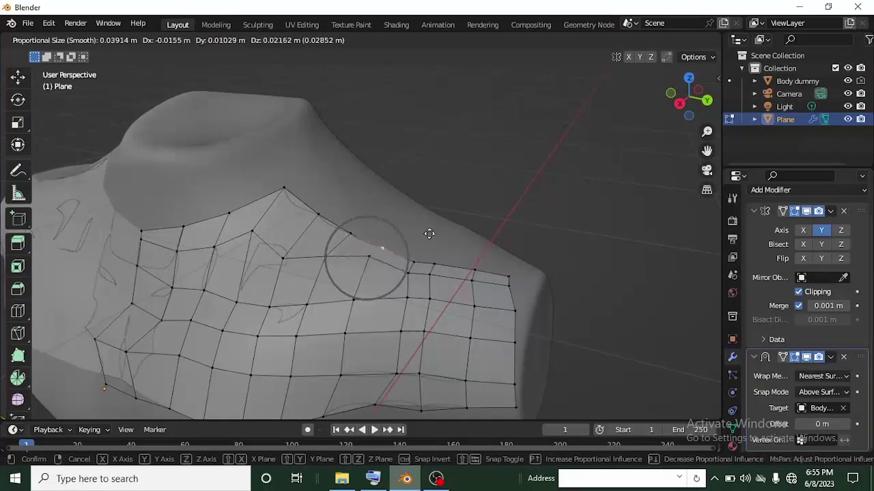
{"action": "left_click", "coordinate": [429, 233]}
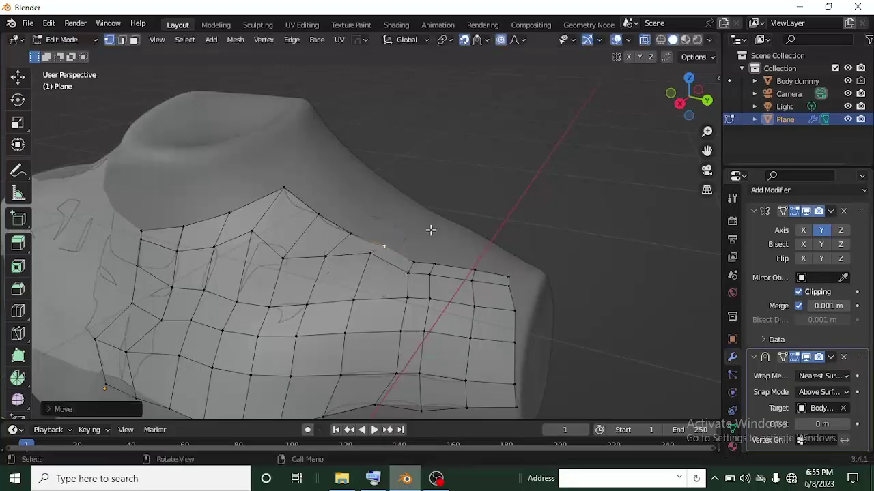
Lift the fourth shoulder-edge vertex from the peak about 0.011 m to even out the line toward the arm
{"action": "scroll", "coordinate": [416, 246], "scroll_direction": "down", "scroll_amount": 4}
{"action": "middle_click_drag", "start_coordinate": [415, 249], "coordinate": [398, 253]}
{"action": "scroll", "coordinate": [304, 326], "scroll_direction": "up", "scroll_amount": 3}
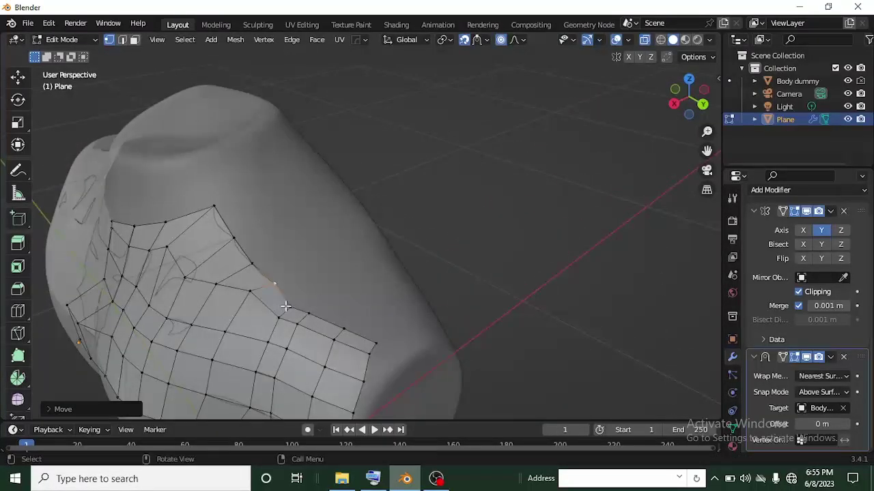
{"action": "key", "text": "g"}
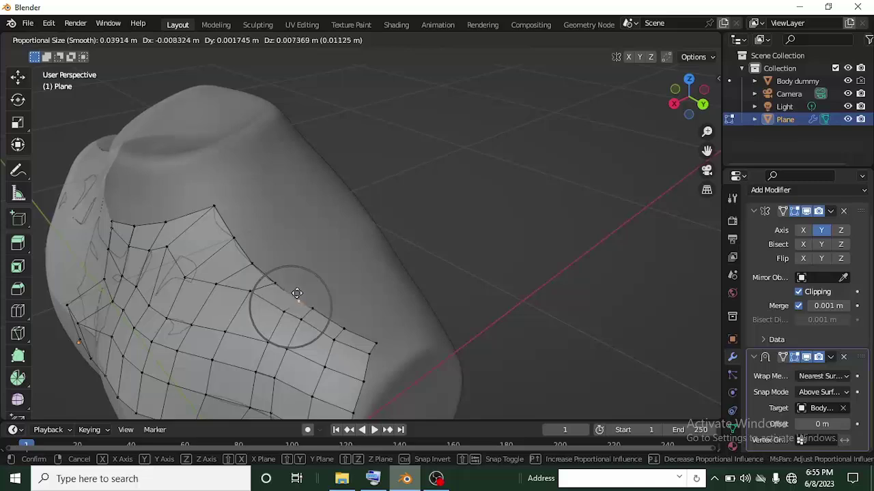
{"action": "left_click", "coordinate": [296, 293]}
Reposition the corner vertex at the sleeve opening toward the arm's end, and adjust the vertex just below it to match
{"action": "left_click", "coordinate": [369, 349]}
{"action": "key", "text": "g"}
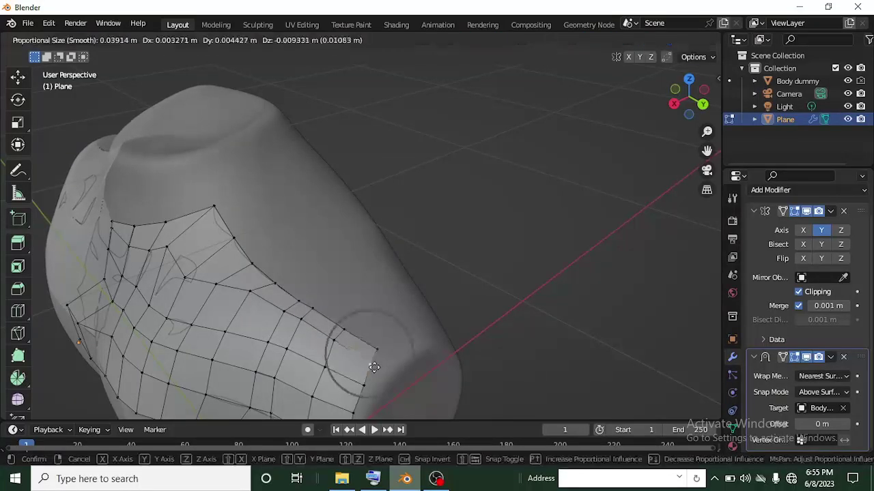
{"action": "left_click", "coordinate": [386, 354]}
{"action": "left_click", "coordinate": [381, 356]}
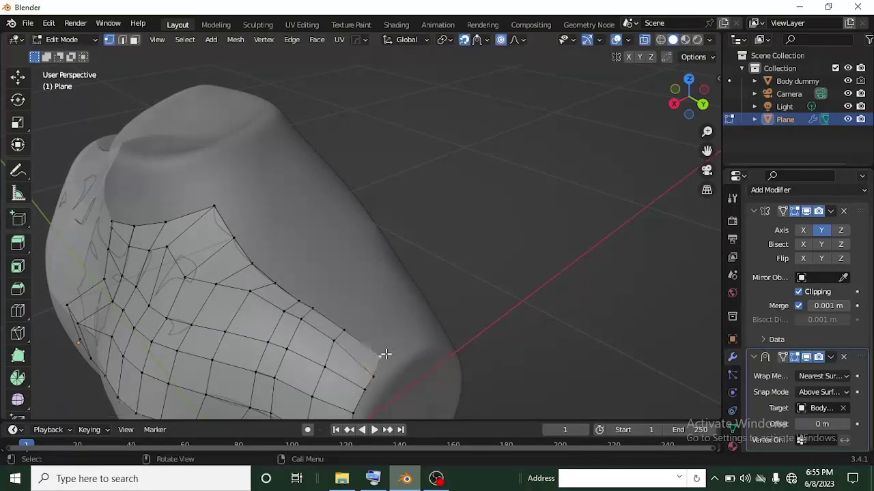
{"action": "key", "text": "g"}
{"action": "left_click", "coordinate": [394, 379]}
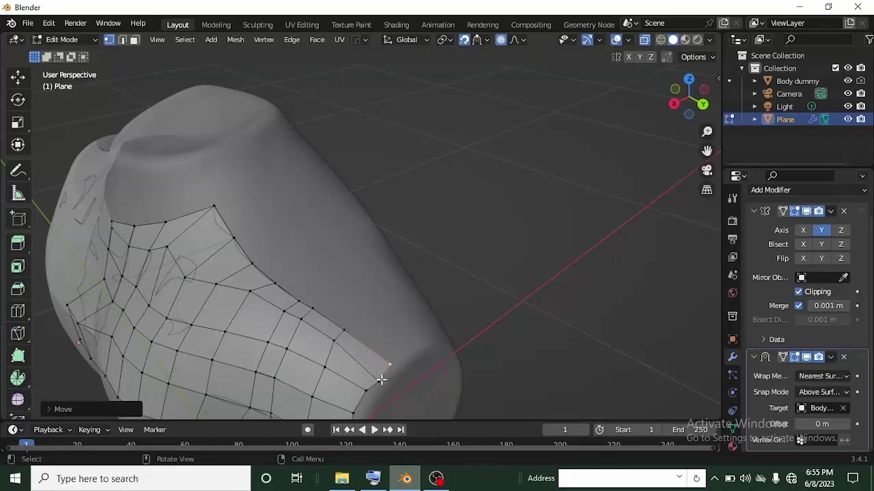
{"action": "left_click", "coordinate": [380, 379]}
{"action": "key", "text": "g"}
{"action": "left_click", "coordinate": [372, 366]}
{"action": "middle_click_drag", "start_coordinate": [372, 366], "coordinate": [292, 295]}
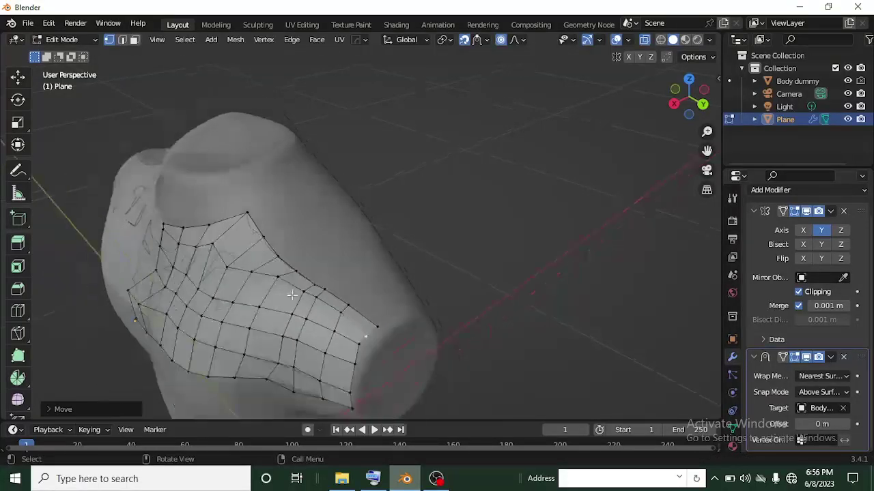
Move the second, third and fourth shoulder-edge vertices from the neckline's peak slightly outward to straighten the shoulder line
{"action": "scroll", "coordinate": [292, 294], "scroll_direction": "up", "scroll_amount": 3}
{"action": "left_click", "coordinate": [213, 273]}
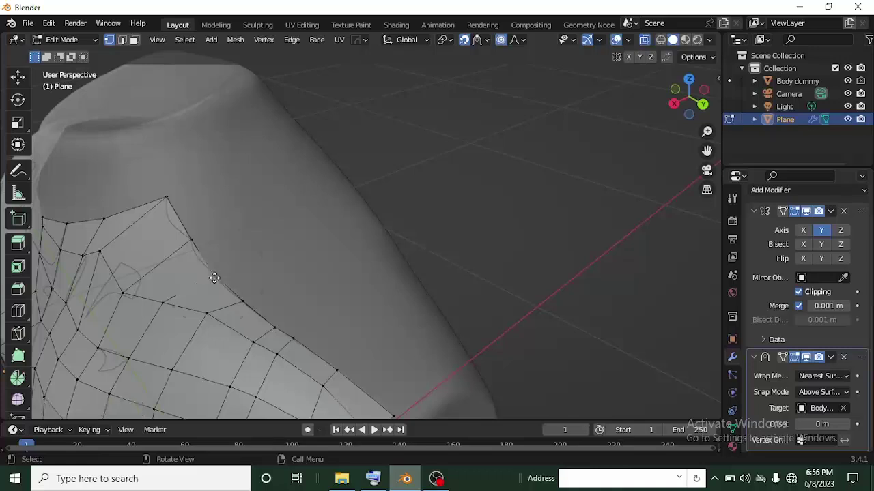
{"action": "key", "text": "g"}
{"action": "left_click", "coordinate": [221, 264]}
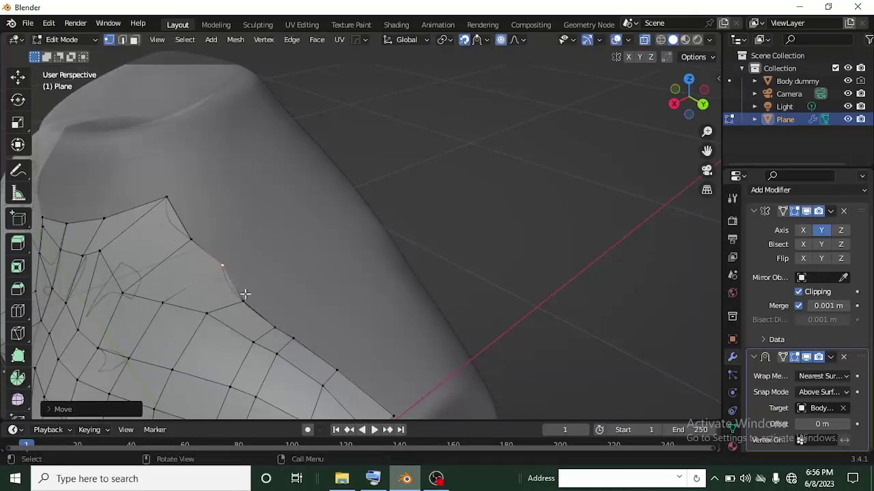
{"action": "left_click", "coordinate": [245, 293]}
{"action": "key", "text": "g"}
{"action": "left_click", "coordinate": [273, 327]}
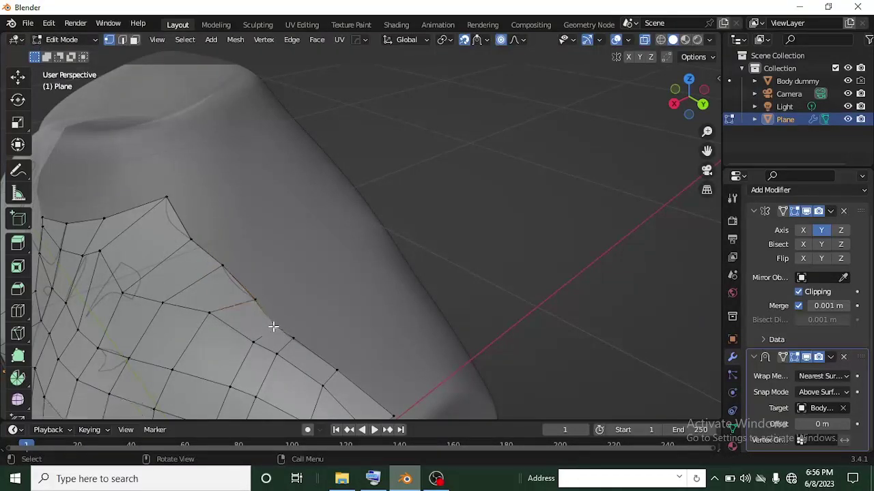
{"action": "key", "text": "g"}
{"action": "left_click", "coordinate": [284, 319]}
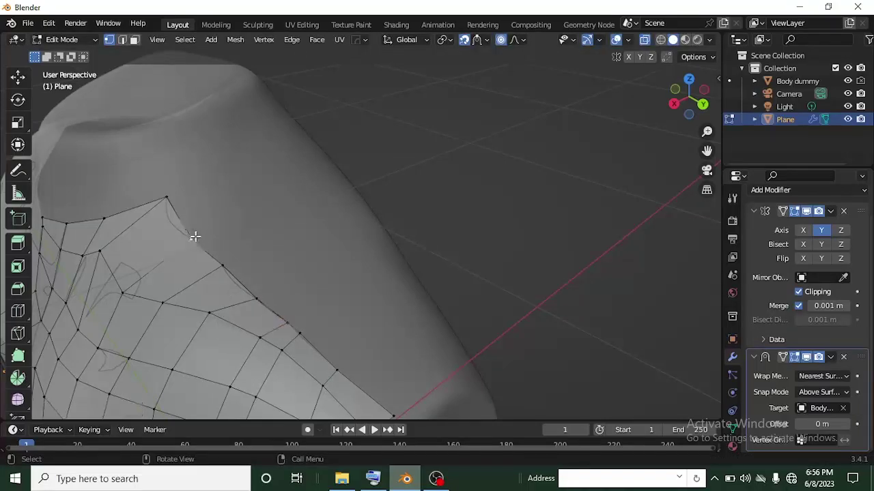
Nudge the shoulder-edge vertex next to the neckline's peak outward, in line with the rest of the edge
{"action": "left_click", "coordinate": [194, 236]}
{"action": "key", "text": "g"}
{"action": "left_click", "coordinate": [209, 236]}
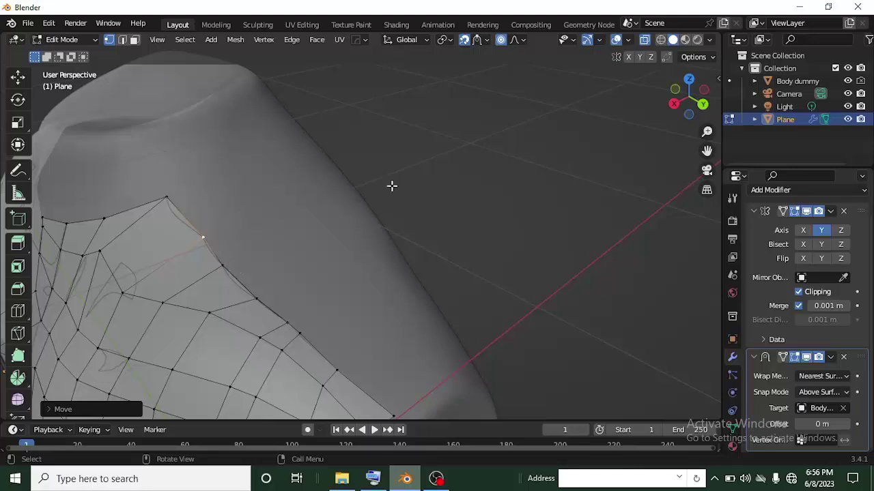
Select the top boundary edge loop and subtract the front neckline edges, keeping only the shoulder edges from the peak to the sleeve end
{"action": "scroll", "coordinate": [186, 230], "scroll_direction": "down", "scroll_amount": 5}
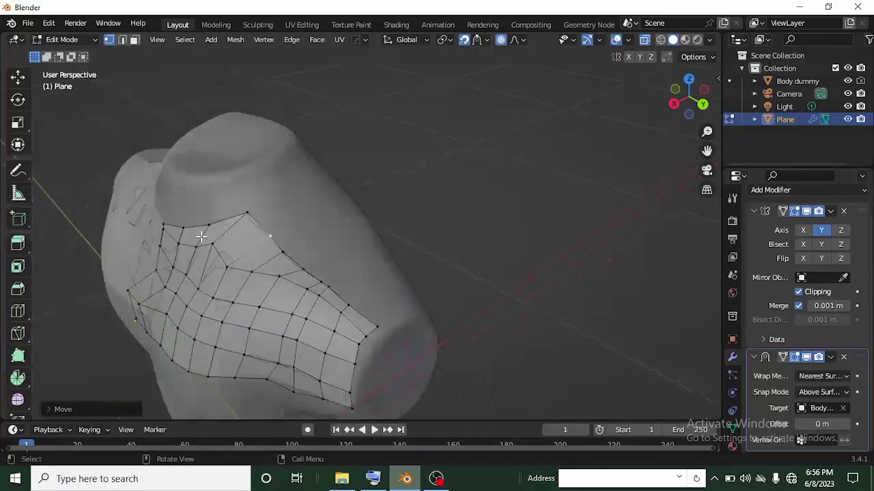
{"action": "middle_click_drag", "start_coordinate": [200, 238], "coordinate": [235, 246]}
{"action": "scroll", "coordinate": [273, 297], "scroll_direction": "up", "scroll_amount": 3}
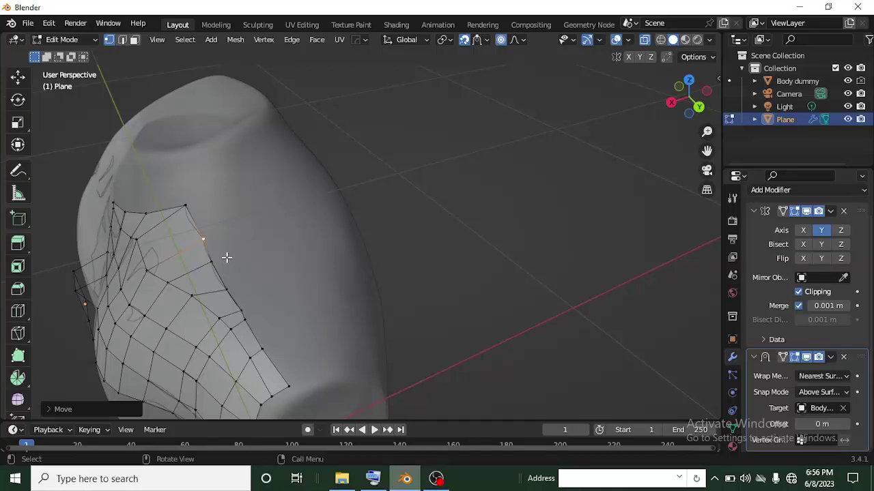
{"action": "key", "text": "2"}
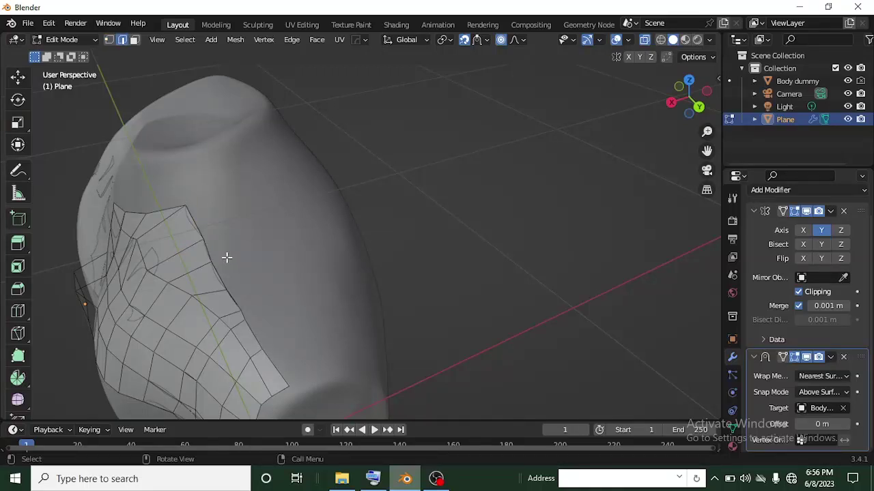
{"action": "left_click", "coordinate": [194, 220], "text": "alt"}
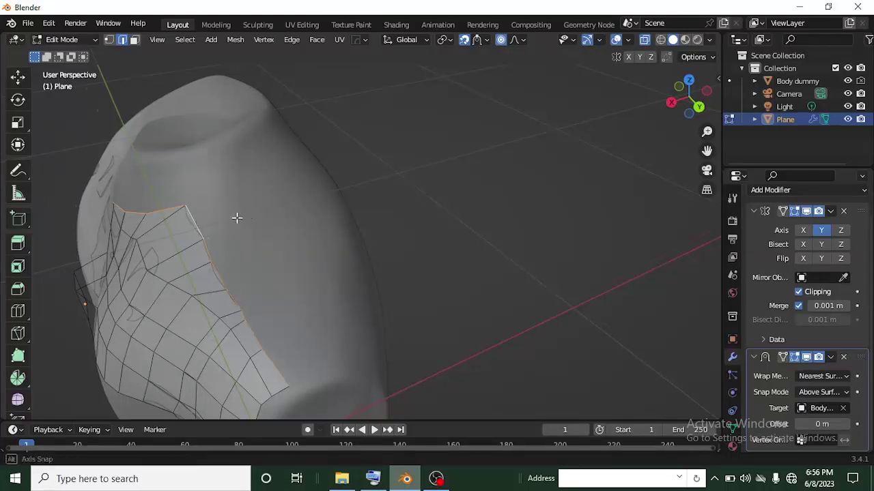
{"action": "middle_click_drag", "start_coordinate": [236, 218], "coordinate": [192, 209]}
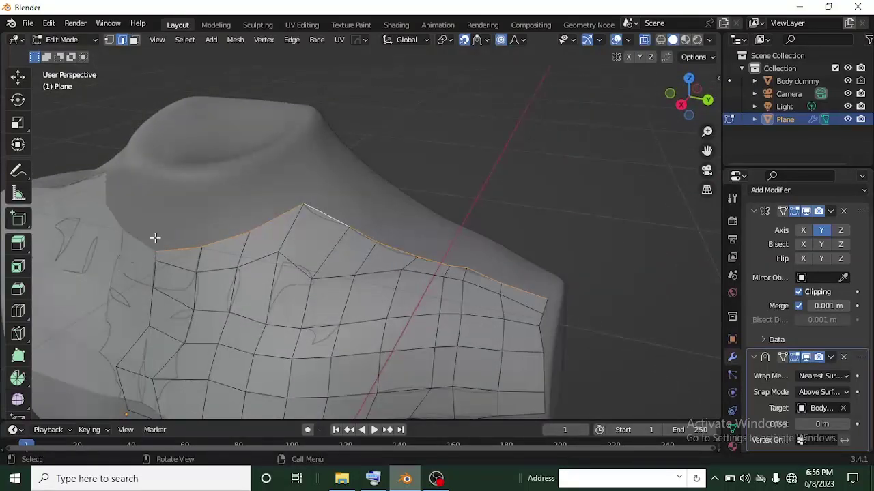
{"action": "left_click", "coordinate": [60, 58]}
{"action": "left_click_drag", "start_coordinate": [138, 210], "coordinate": [285, 307]}
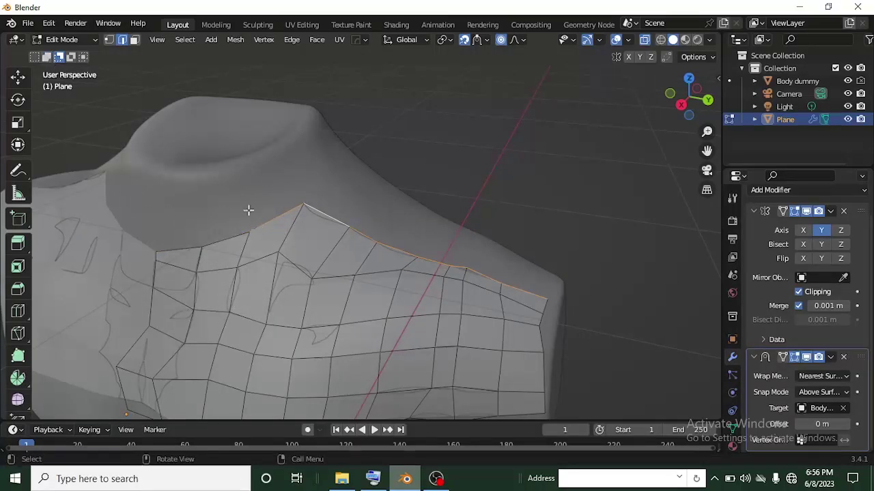
{"action": "left_click_drag", "start_coordinate": [236, 202], "coordinate": [285, 244]}
{"action": "middle_click_drag", "start_coordinate": [285, 244], "coordinate": [255, 258]}
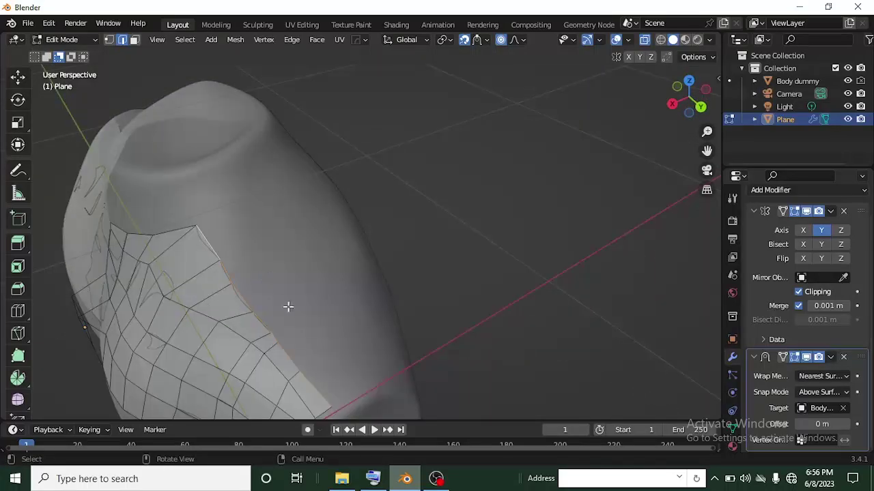
Extrude the selected shoulder edges three times over the shoulder toward the back, the first two strips about 0.029 m and 0.035 m deep
{"action": "key", "text": "g"}
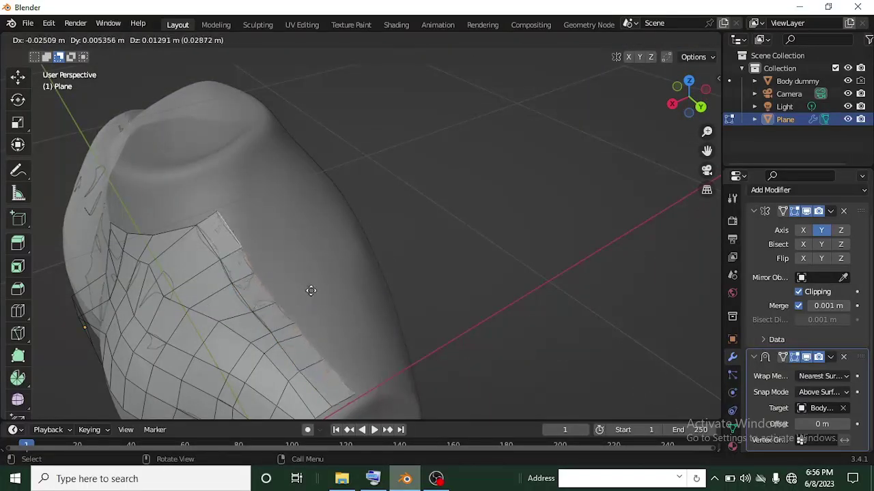
{"action": "left_click", "coordinate": [312, 290]}
{"action": "key", "text": "g"}
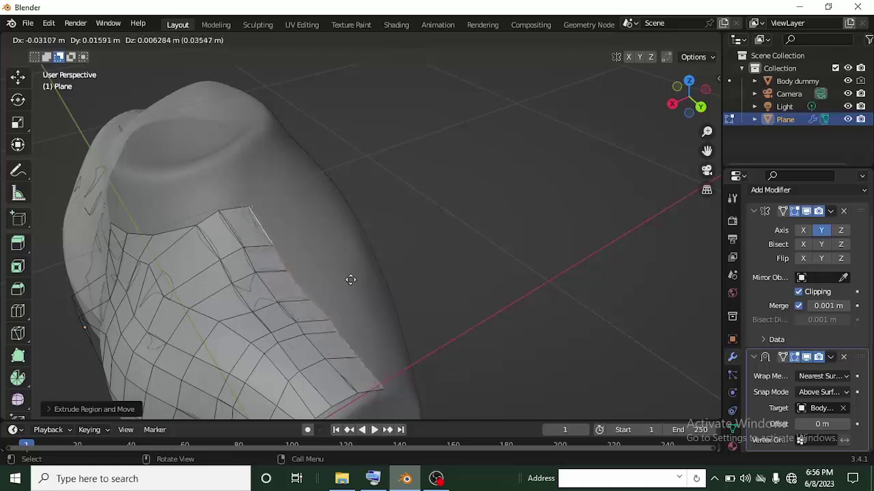
{"action": "left_click", "coordinate": [349, 279]}
{"action": "key", "text": "g"}
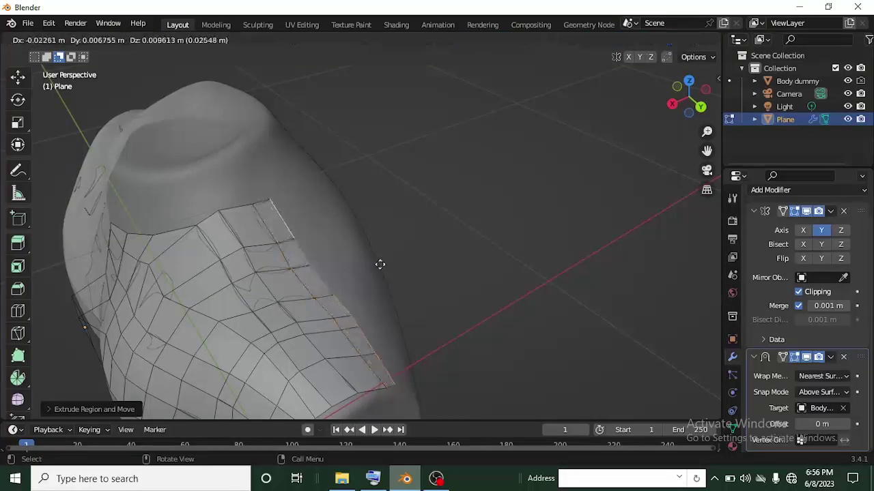
{"action": "left_click", "coordinate": [400, 249]}
Extrude the selected shoulder edges twice more down the back, making strips about 0.045 m and 0.035 m deep
{"action": "middle_click_drag", "start_coordinate": [400, 249], "coordinate": [270, 234]}
{"action": "scroll", "coordinate": [271, 234], "scroll_direction": "up", "scroll_amount": 2}
{"action": "key", "text": "e"}
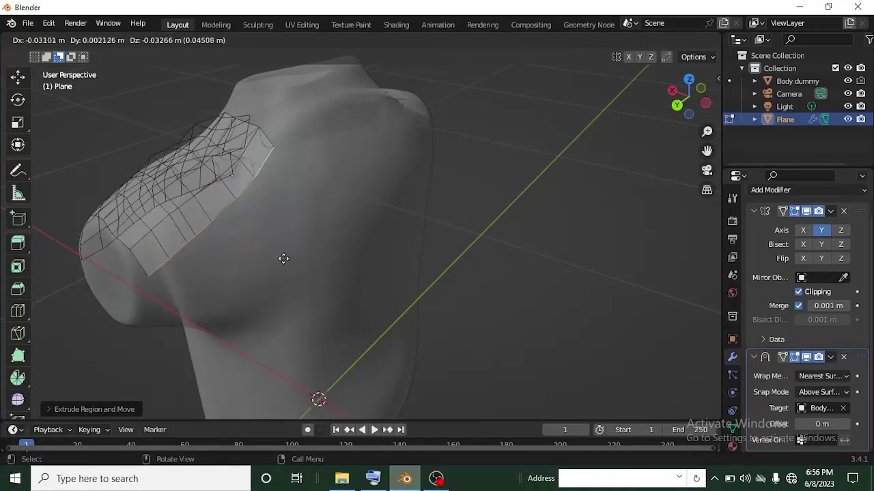
{"action": "left_click", "coordinate": [282, 257]}
{"action": "key", "text": "e"}
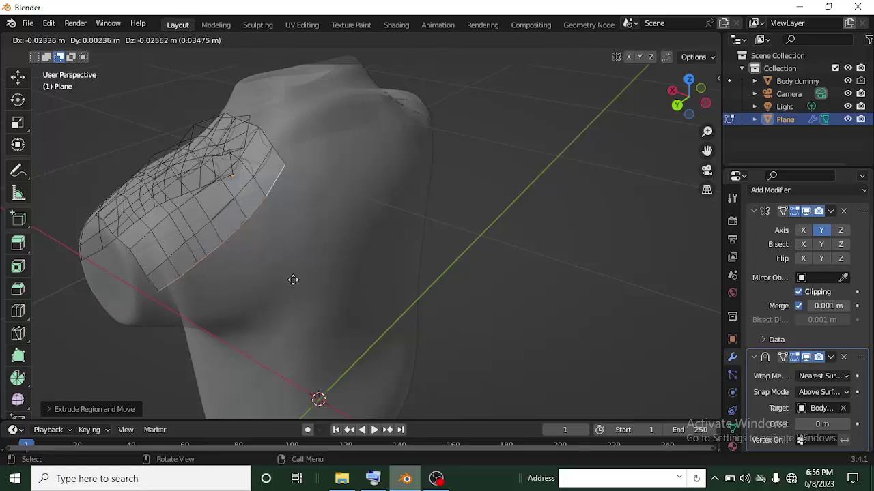
{"action": "left_click", "coordinate": [293, 279]}
Move the neck-side corner vertex of the lower back edge downward, and its neighbouring vertex about 0.03 m down the back
{"action": "scroll", "coordinate": [267, 225], "scroll_direction": "up", "scroll_amount": 3}
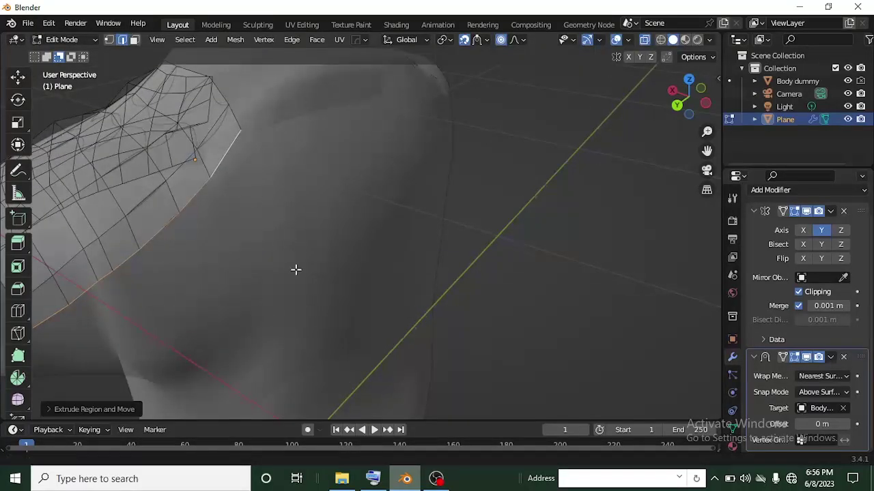
{"action": "middle_click_drag", "start_coordinate": [294, 269], "coordinate": [271, 185]}
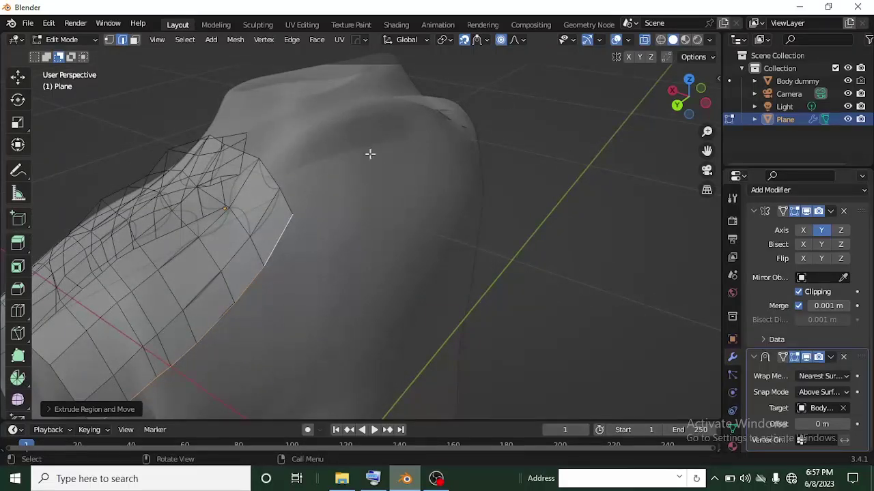
{"action": "mouse_move", "coordinate": [331, 270]}
{"action": "middle_mouse_down"}
{"action": "mouse_move", "coordinate": [371, 187]}
{"action": "mouse_move", "coordinate": [145, 330]}
{"action": "middle_mouse_up"}
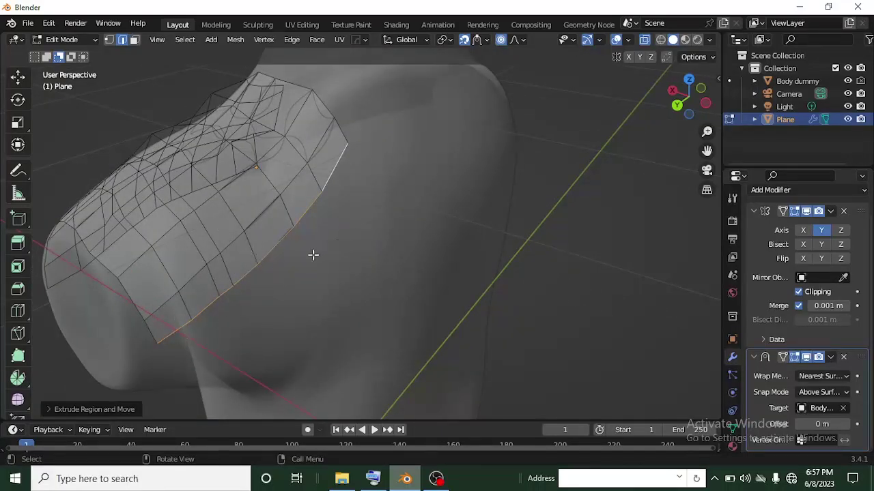
{"action": "scroll", "coordinate": [312, 255], "scroll_direction": "up", "scroll_amount": 2}
{"action": "key", "text": "1"}
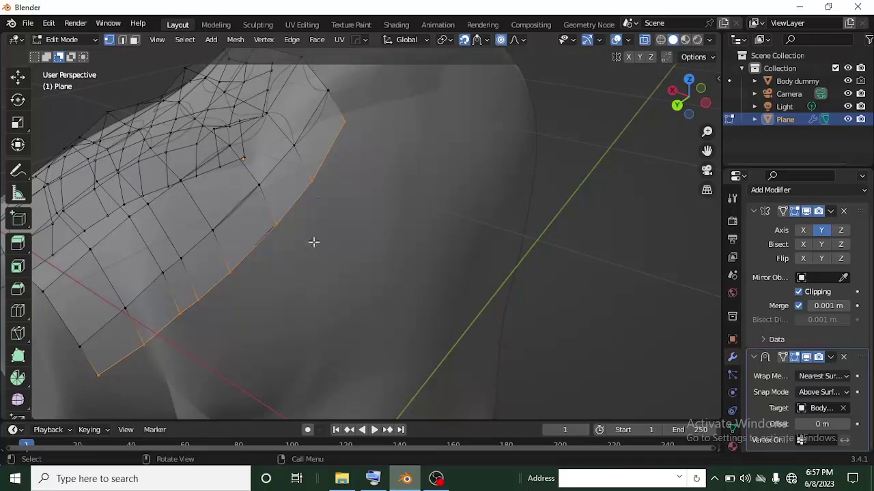
{"action": "left_click", "coordinate": [343, 121]}
{"action": "key", "text": "g"}
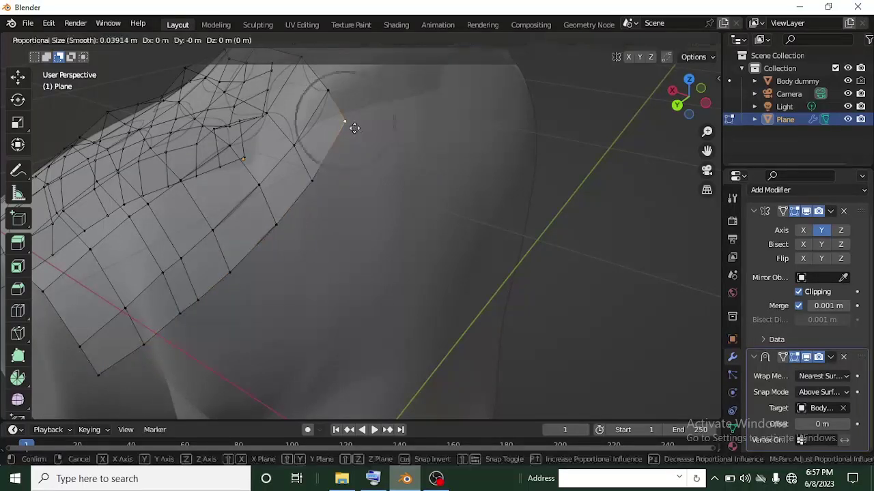
{"action": "left_click", "coordinate": [384, 163]}
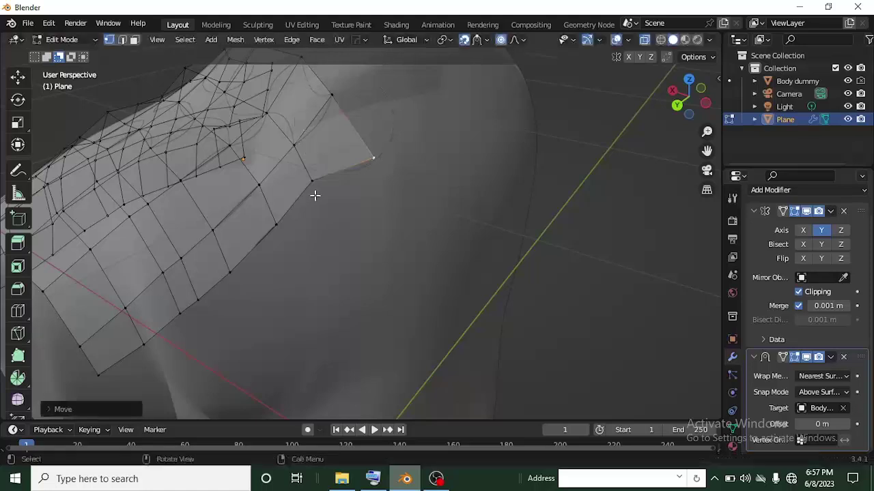
{"action": "left_click", "coordinate": [312, 182]}
{"action": "key", "text": "g"}
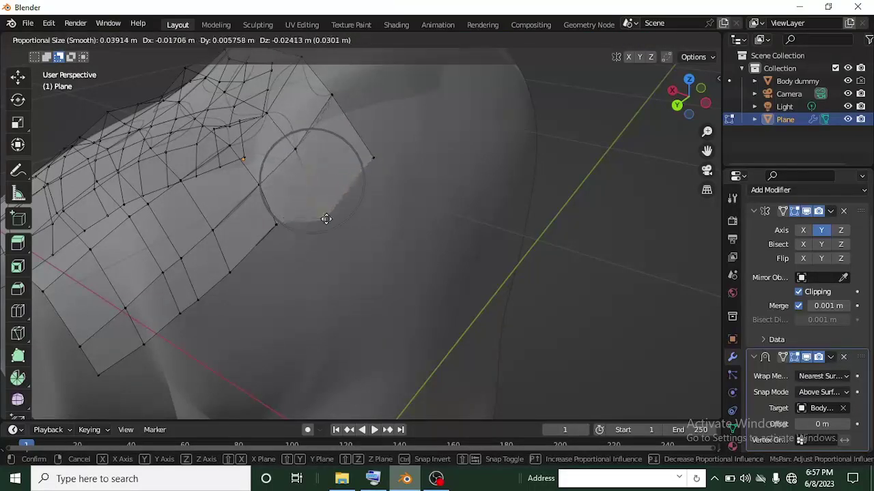
{"action": "left_click", "coordinate": [326, 218]}
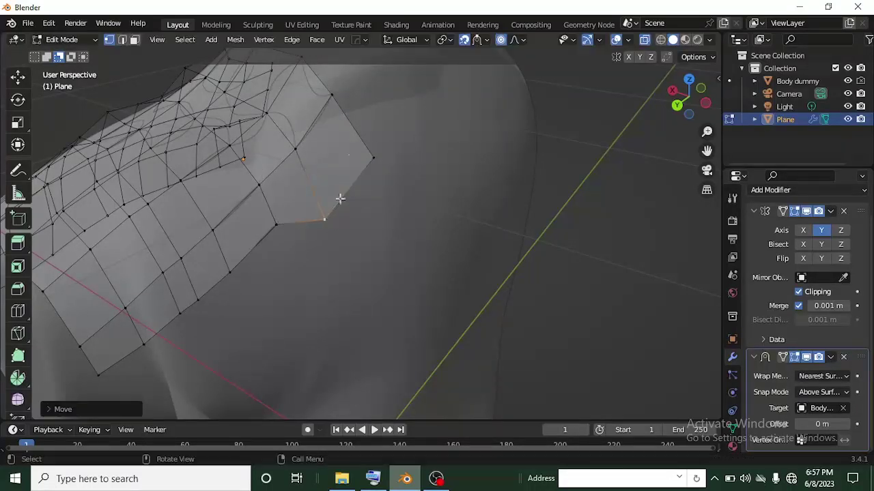
Move the neck-side corner vertex about 0.035 m farther down the back and the third vertex of that edge about 0.014 m down
{"action": "left_click", "coordinate": [370, 160]}
{"action": "key", "text": "g"}
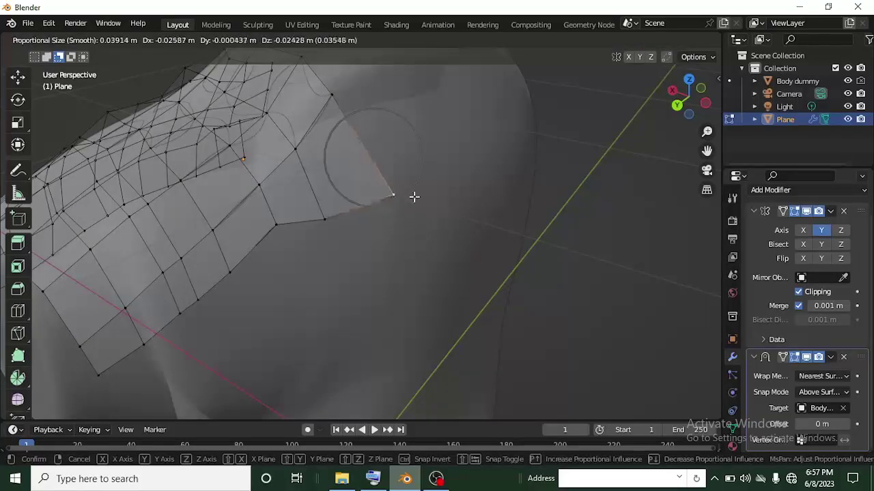
{"action": "left_click", "coordinate": [414, 197]}
{"action": "left_click", "coordinate": [278, 226]}
{"action": "key", "text": "g"}
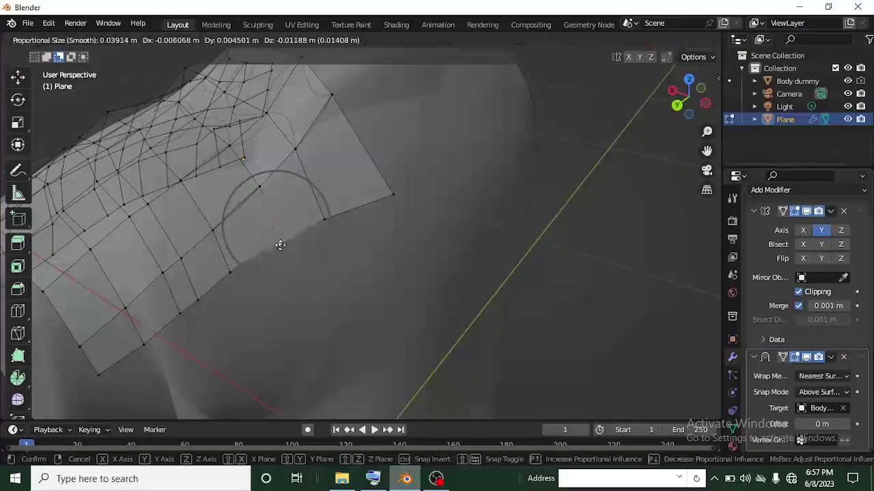
{"action": "left_click", "coordinate": [279, 243]}
Move the sleeve-end corner vertex of the back edge about 0.021 m outward, and shift the two vertices above it toward the sleeve opening
{"action": "middle_click_drag", "start_coordinate": [197, 296], "coordinate": [176, 268]}
{"action": "left_click", "coordinate": [133, 278]}
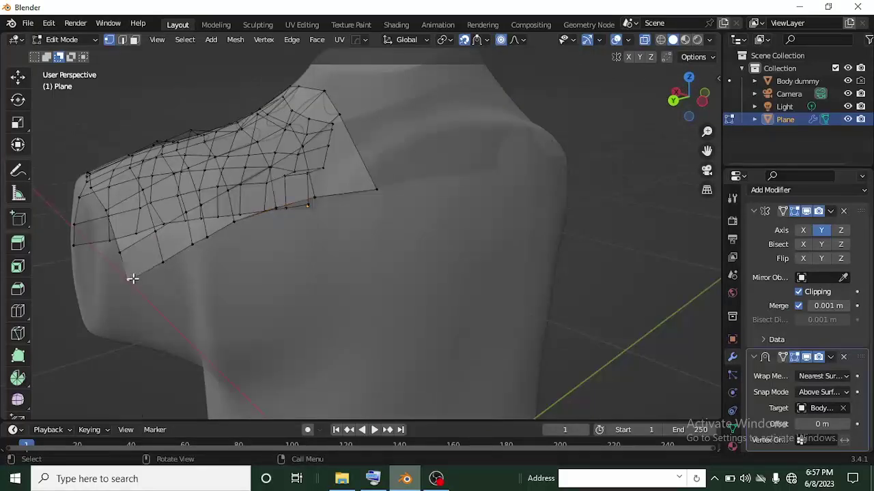
{"action": "key", "text": "g"}
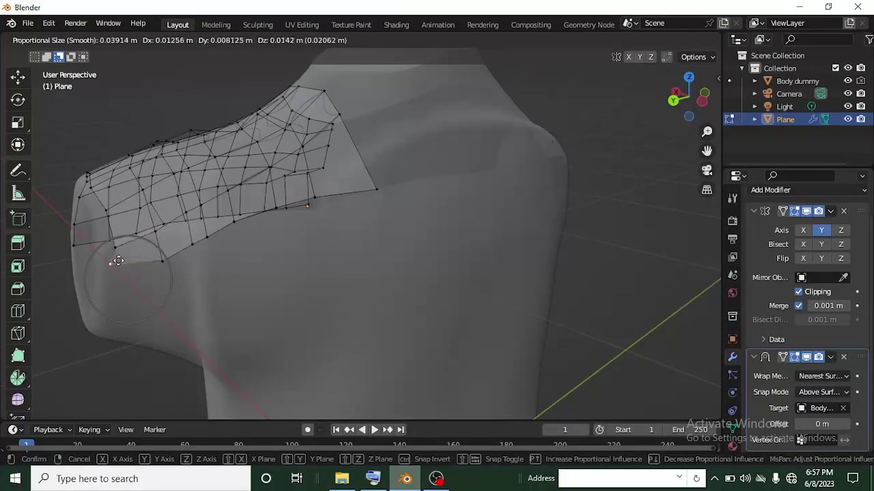
{"action": "left_click", "coordinate": [112, 263]}
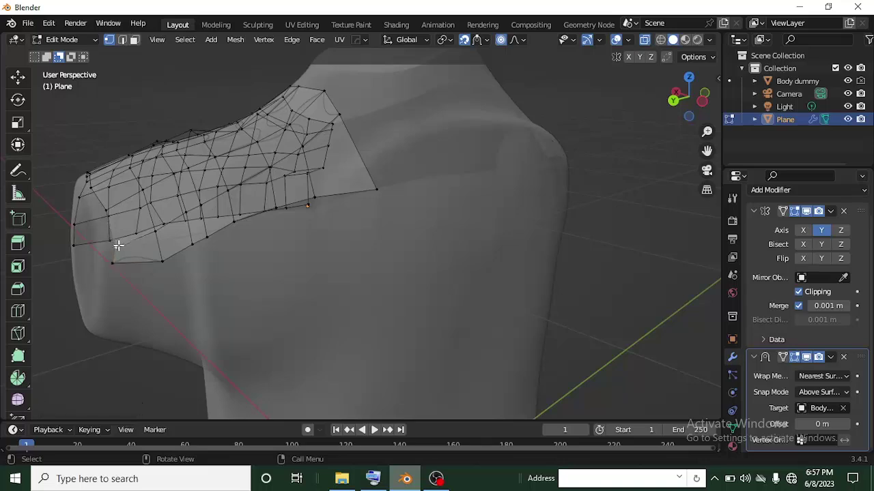
{"action": "key", "text": "g"}
{"action": "left_click", "coordinate": [111, 237]}
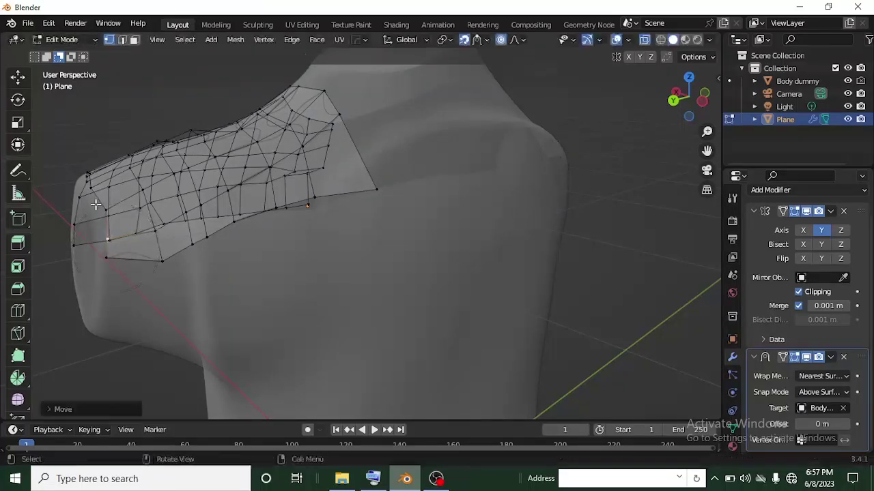
{"action": "left_click", "coordinate": [106, 204]}
{"action": "key", "text": "g"}
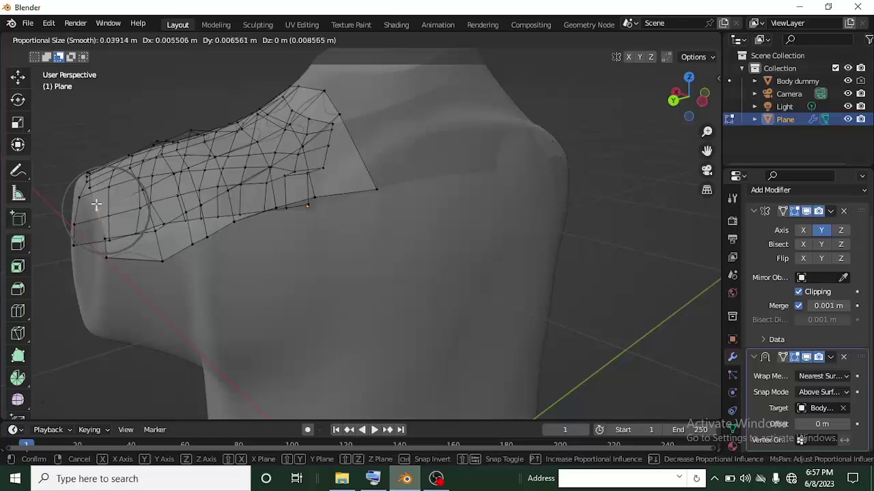
{"action": "left_click", "coordinate": [96, 204]}
Lower three vertices in the middle of the lower back edge to smooth its line between the neck side and the sleeve
{"action": "left_click", "coordinate": [278, 208]}
{"action": "key", "text": "g"}
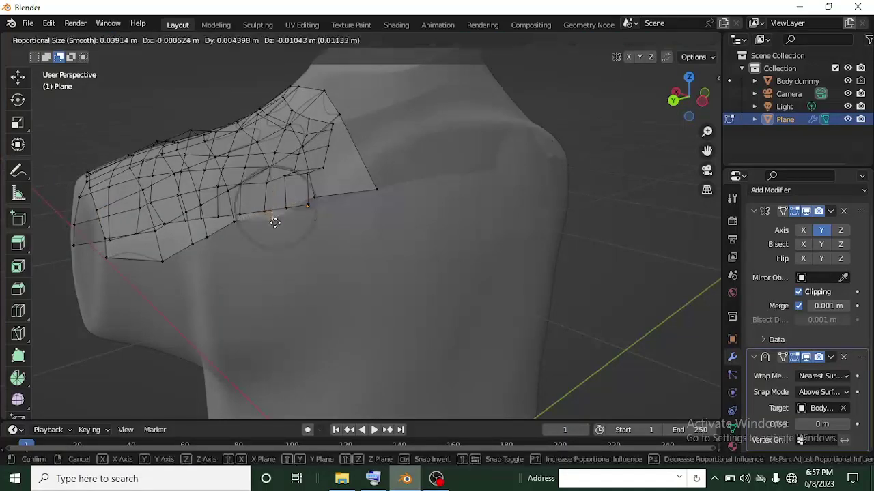
{"action": "left_click", "coordinate": [266, 221]}
{"action": "key", "text": "g"}
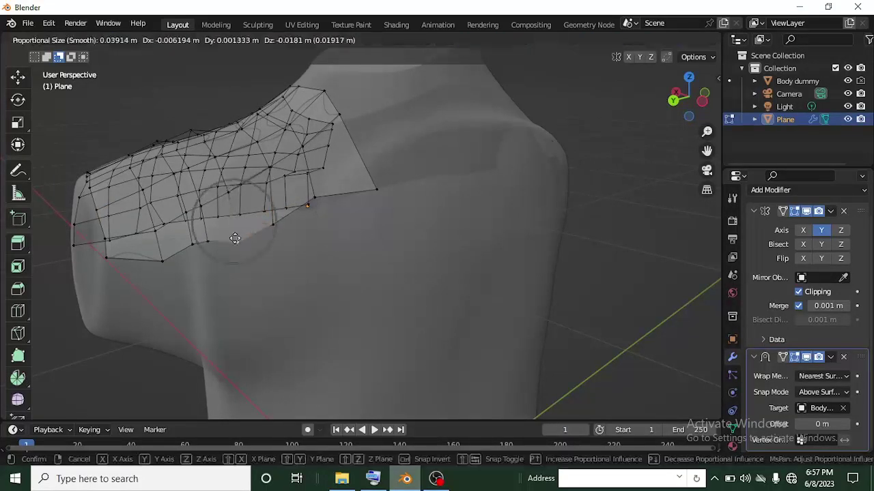
{"action": "left_click", "coordinate": [205, 242]}
{"action": "left_click", "coordinate": [189, 246]}
{"action": "key", "text": "g"}
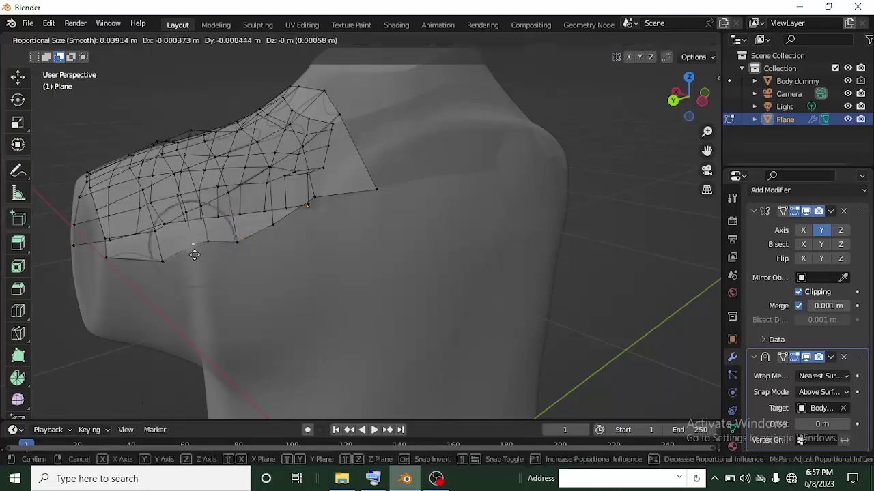
{"action": "left_click", "coordinate": [193, 254]}
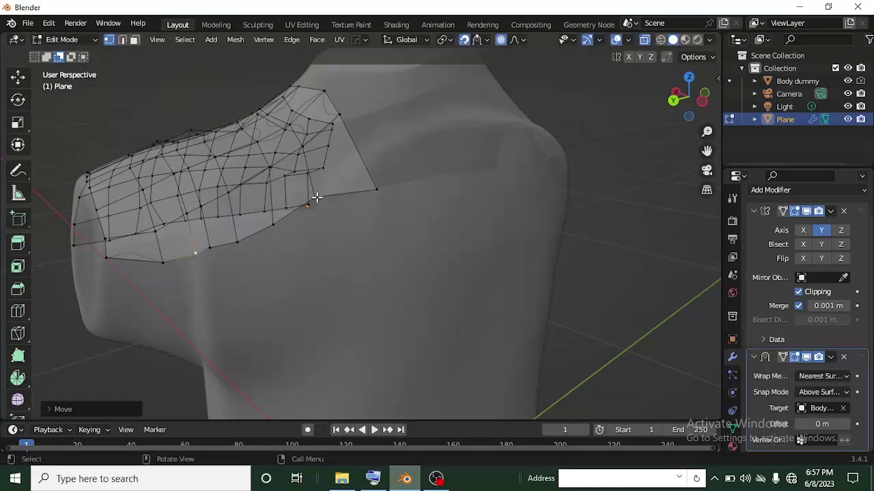
Lower the three neck-side vertices of the back edge, moving the corner about 0.021 m, so they line up with the rest
{"action": "left_click", "coordinate": [309, 203]}
{"action": "key", "text": "g"}
{"action": "left_click", "coordinate": [323, 215]}
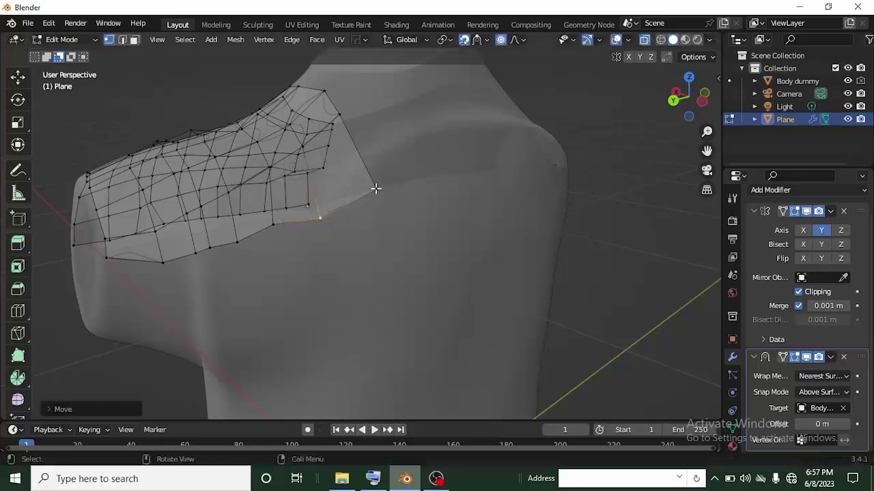
{"action": "left_click", "coordinate": [375, 188]}
{"action": "key", "text": "g"}
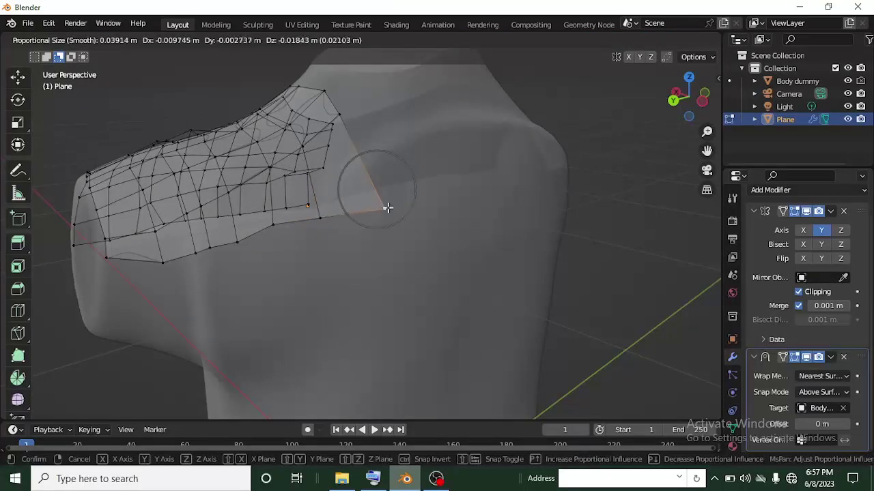
{"action": "left_click", "coordinate": [387, 207]}
{"action": "left_click", "coordinate": [270, 226]}
{"action": "key", "text": "g"}
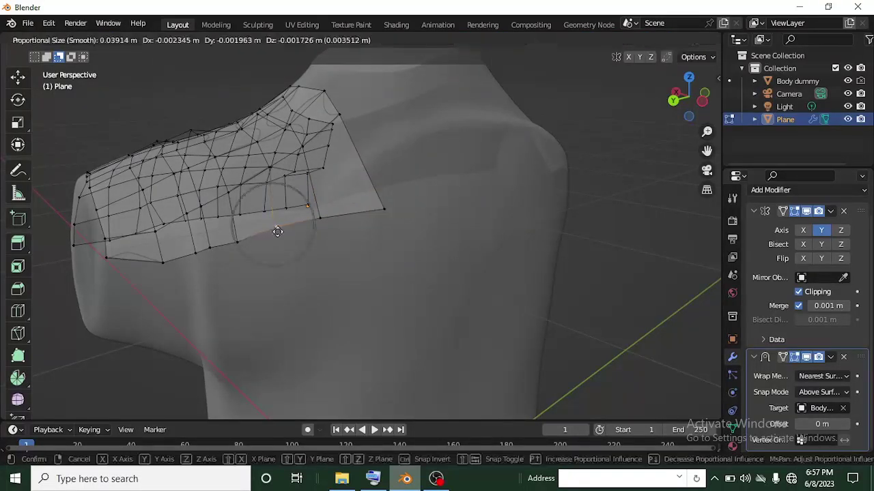
{"action": "left_click", "coordinate": [277, 230]}
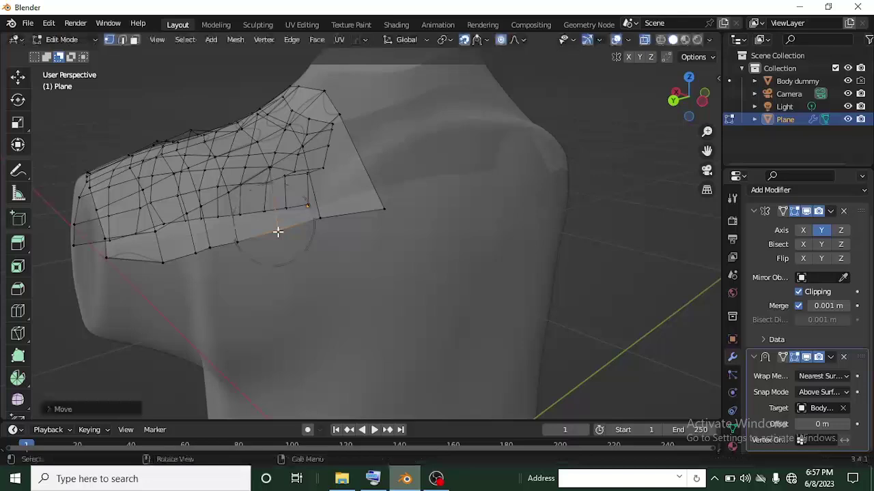
Lower the sleeve-end corner vertex slightly to align it with the rest of the lower back edge
{"action": "left_click", "coordinate": [108, 258]}
{"action": "key", "text": "g"}
{"action": "left_click", "coordinate": [113, 272]}
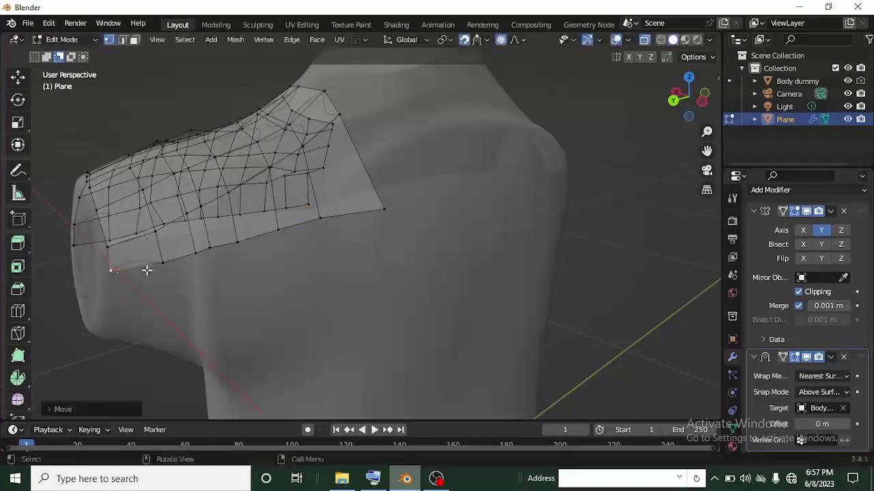
In the row above the lower back edge, move the neck-side end vertex about 0.038 m down and its neighbour slightly down
{"action": "middle_click_drag", "start_coordinate": [147, 270], "coordinate": [368, 278]}
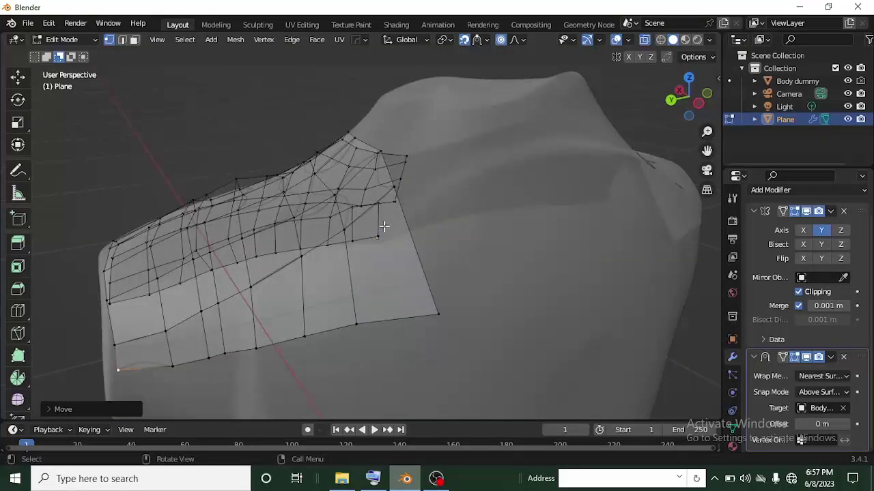
{"action": "left_click", "coordinate": [394, 189]}
{"action": "key", "text": "g"}
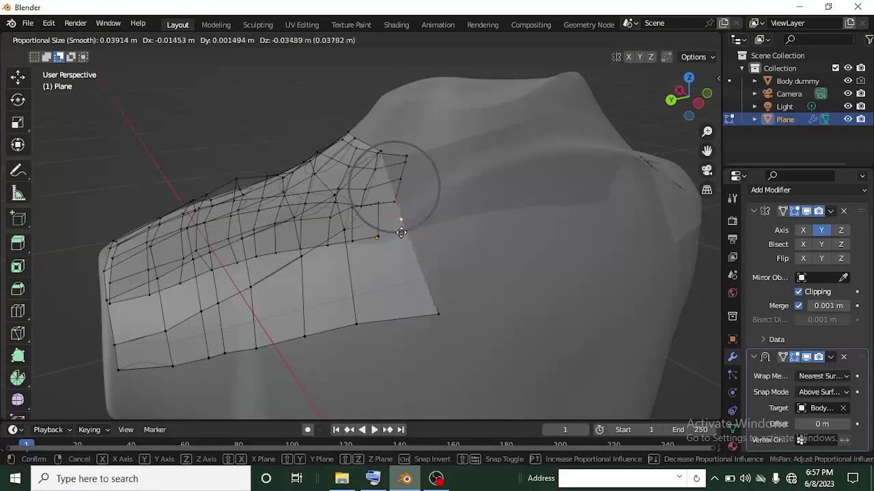
{"action": "left_click", "coordinate": [401, 230]}
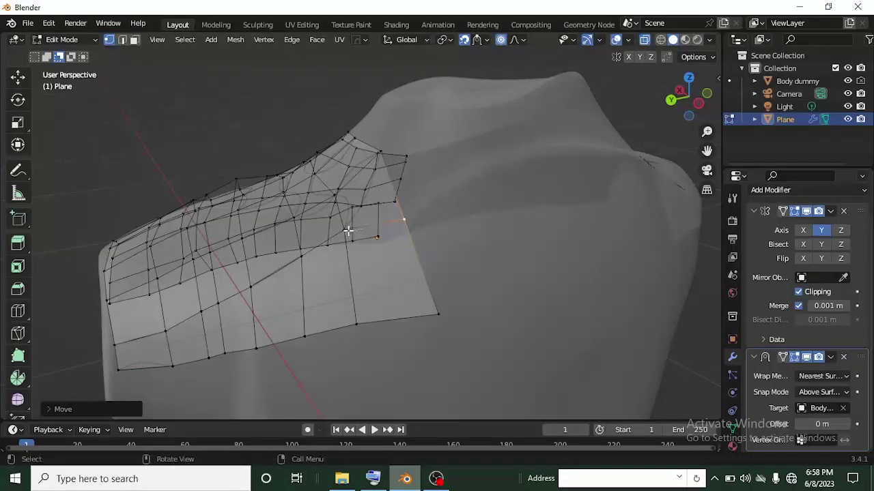
{"action": "key", "text": "g"}
{"action": "left_click", "coordinate": [357, 245]}
Extrude the neck-side edge of the back strip about 0.052 m toward the spine and scale it down to about 0.86
{"action": "mouse_move", "coordinate": [357, 246]}
{"action": "middle_mouse_down"}
{"action": "mouse_move", "coordinate": [414, 257]}
{"action": "mouse_move", "coordinate": [387, 266]}
{"action": "mouse_move", "coordinate": [367, 248]}
{"action": "middle_mouse_up"}
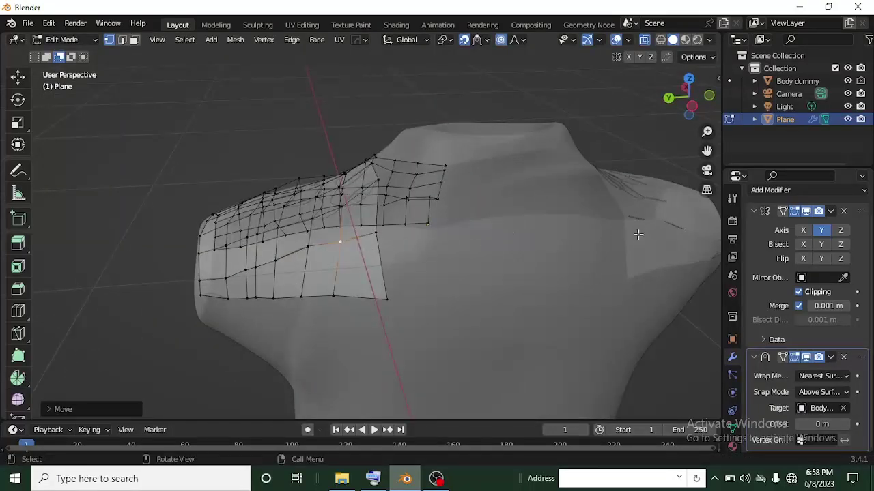
{"action": "middle_click_drag", "start_coordinate": [457, 252], "coordinate": [384, 288]}
{"action": "key", "text": "2"}
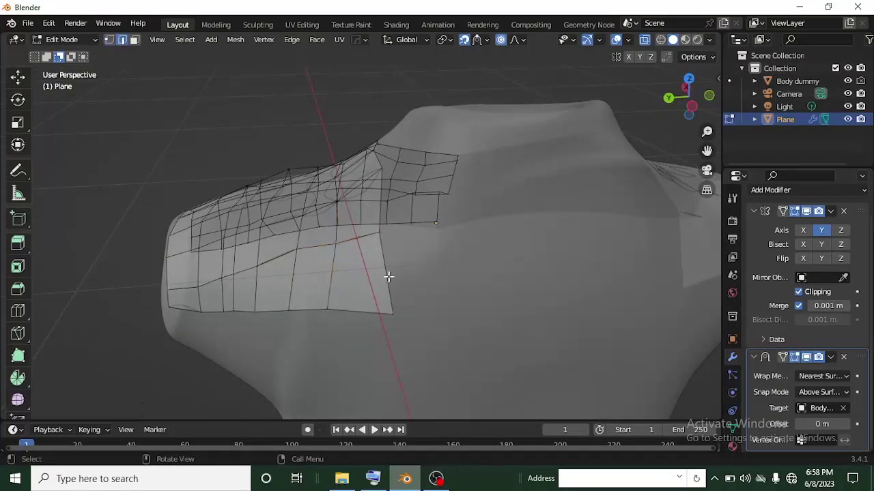
{"action": "left_click", "coordinate": [385, 274]}
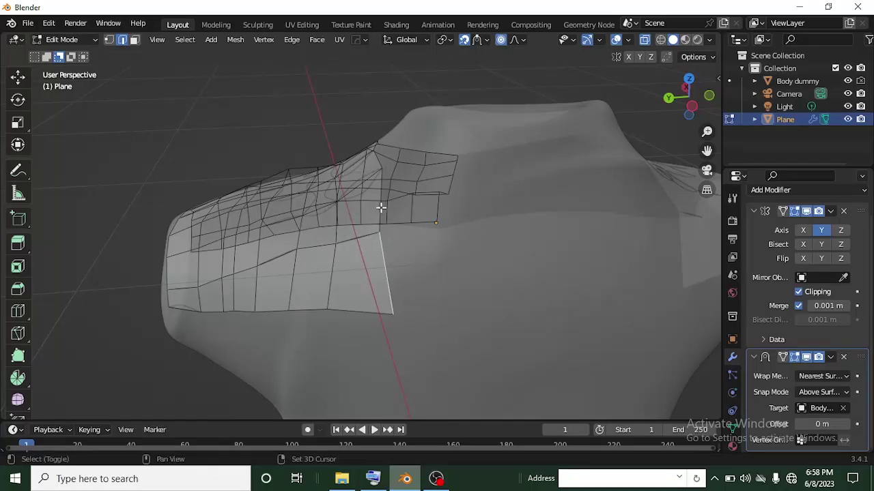
{"action": "key", "text": "e"}
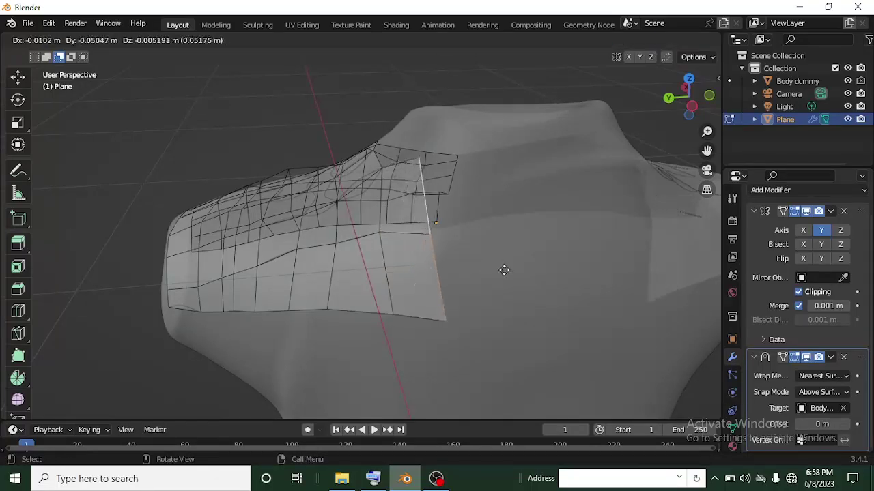
{"action": "left_click", "coordinate": [504, 271]}
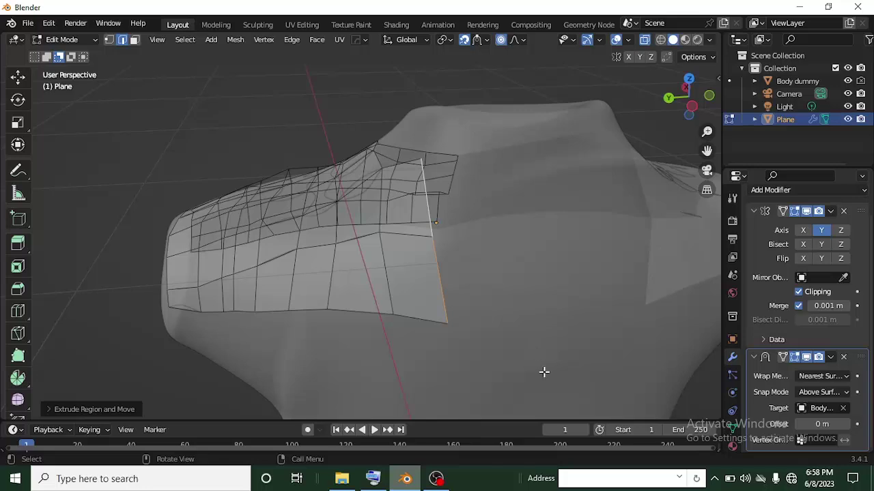
{"action": "key", "text": "s"}
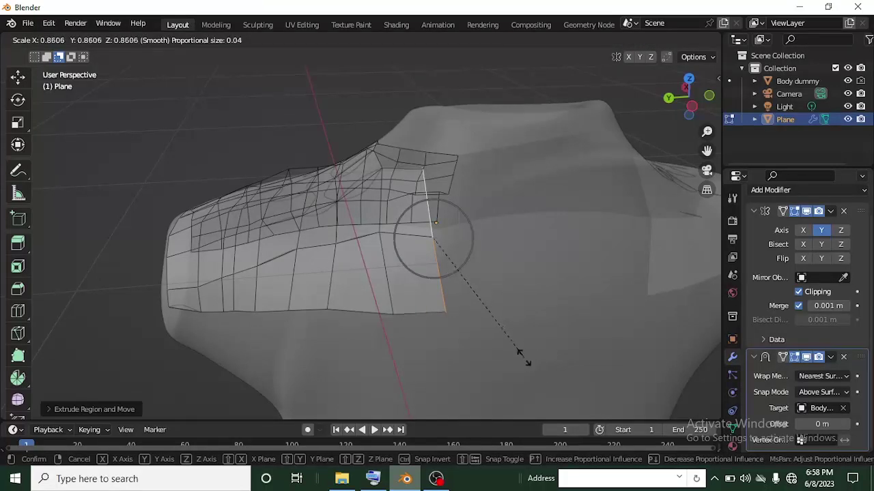
{"action": "left_click", "coordinate": [524, 358]}
Extrude the edge three more times, about 0.053, 0.042 and 0.037 m, to close the back at the mirror plane
{"action": "key", "text": "e"}
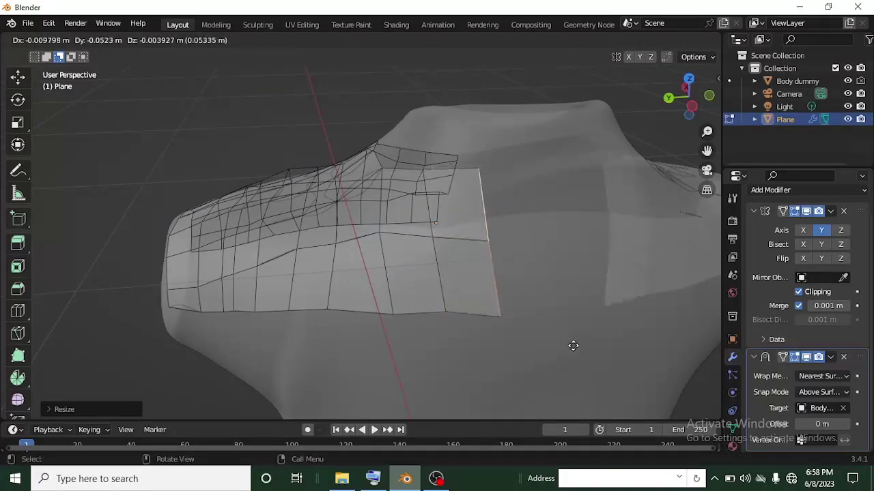
{"action": "left_click", "coordinate": [574, 345]}
{"action": "key", "text": "e"}
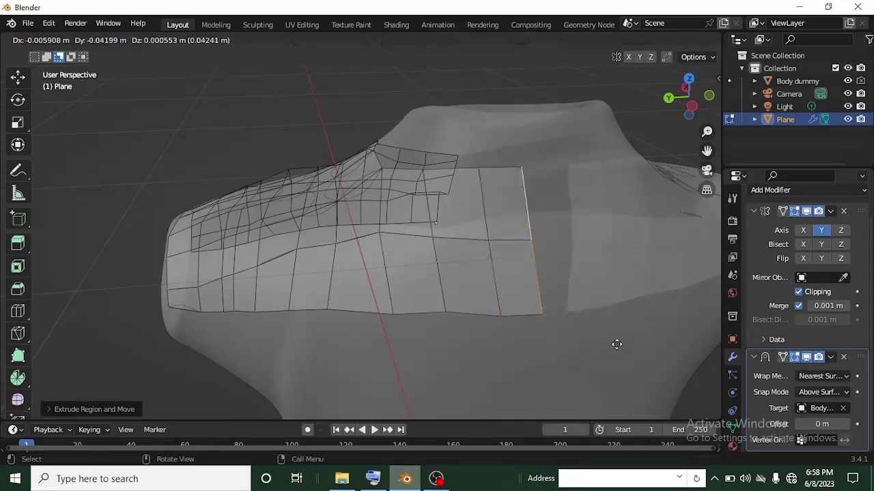
{"action": "left_click", "coordinate": [618, 346]}
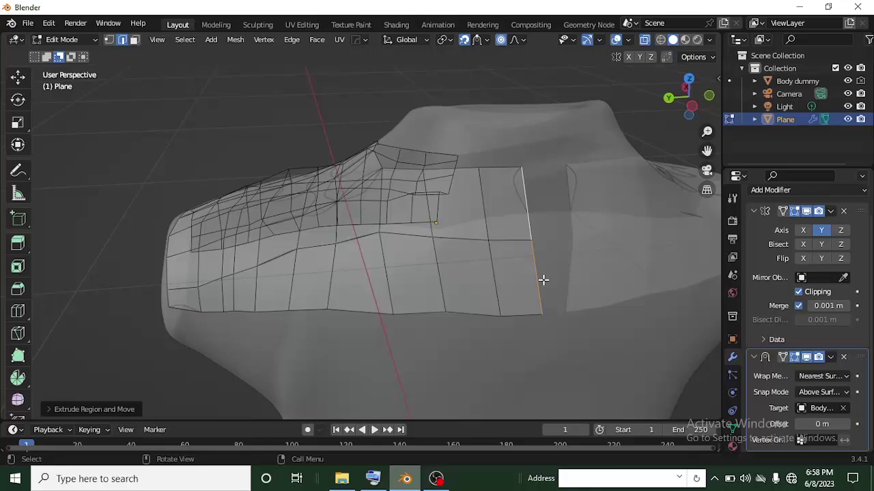
{"action": "key", "text": "e"}
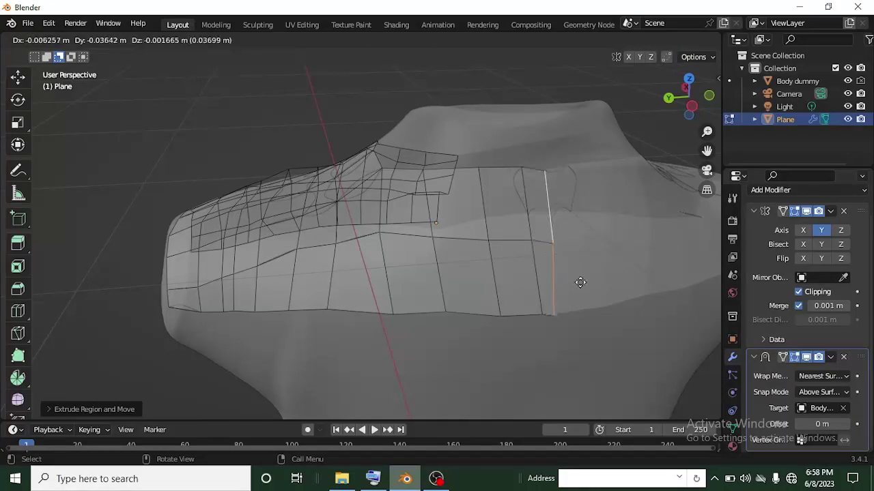
{"action": "left_click", "coordinate": [581, 276]}
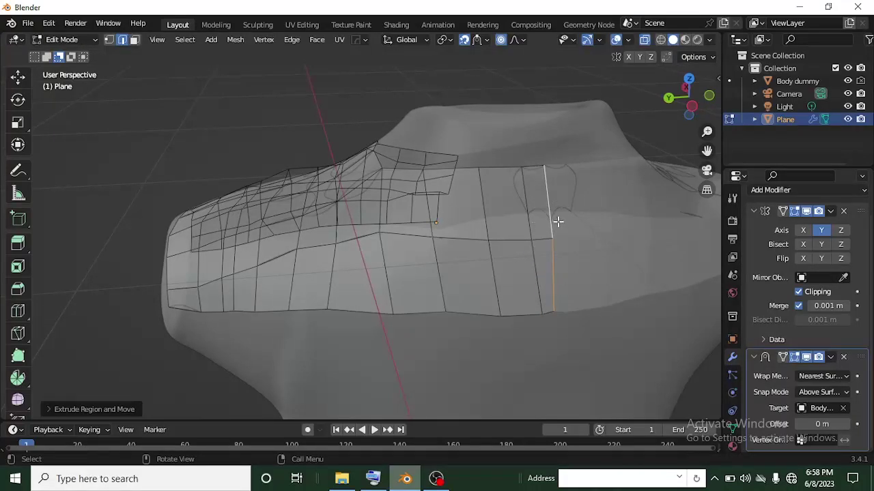
Move the dipping vertex on the back neckline near the shoulder up about 0.011 m to even out the curve
{"action": "scroll", "coordinate": [557, 221], "scroll_direction": "up", "scroll_amount": 2}
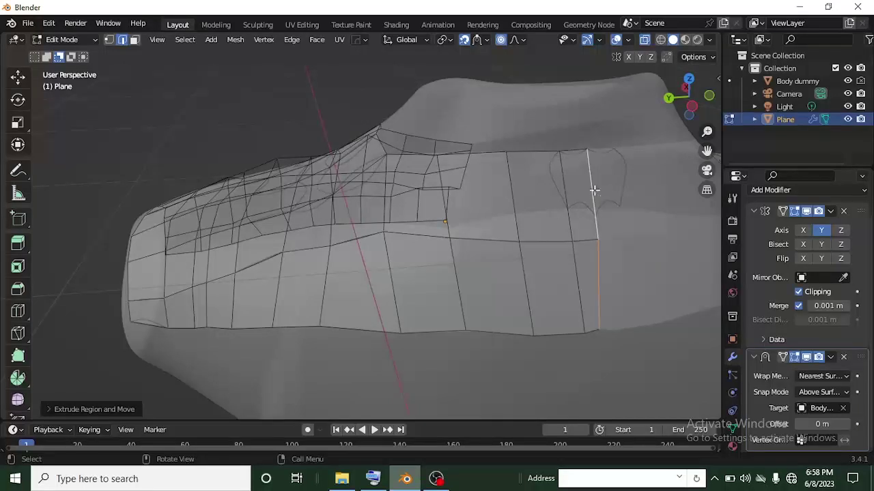
{"action": "middle_click_drag", "start_coordinate": [514, 200], "coordinate": [482, 248]}
{"action": "key", "text": "1"}
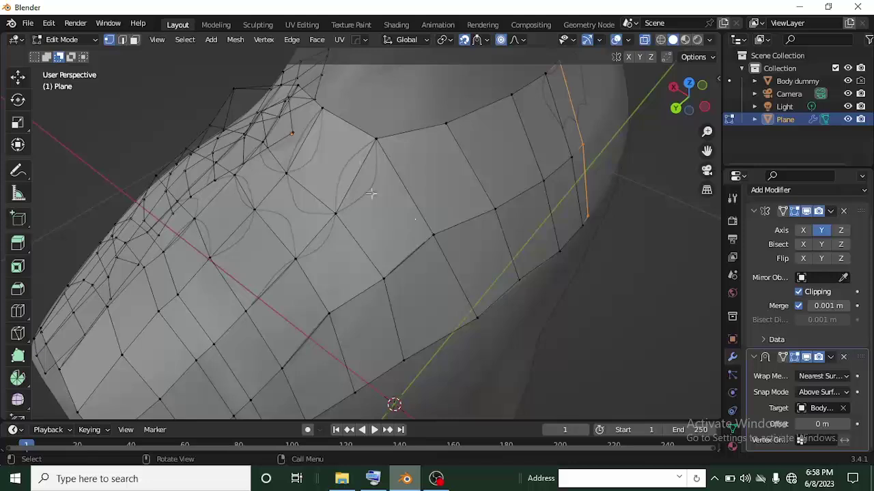
{"action": "left_click", "coordinate": [375, 138]}
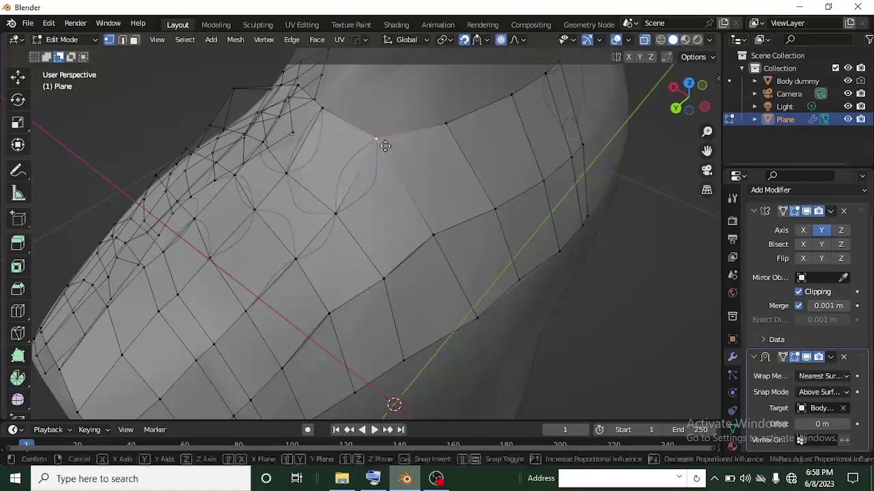
{"action": "key", "text": "g"}
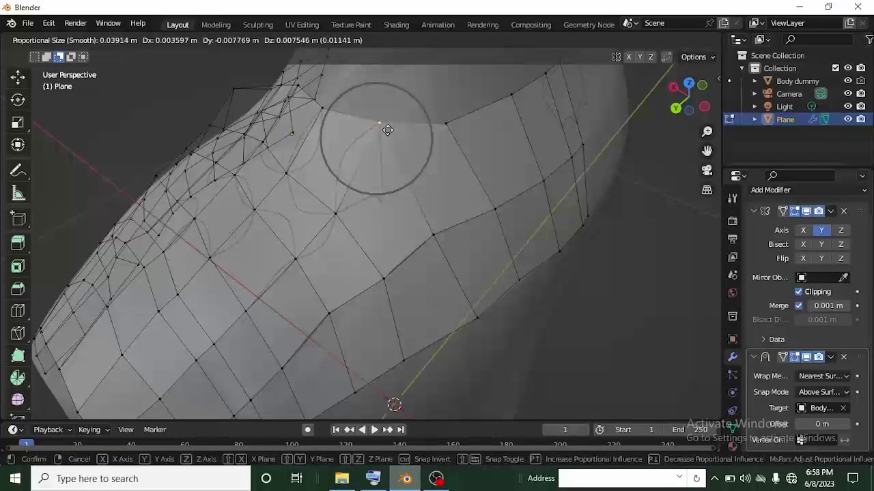
{"action": "left_click", "coordinate": [388, 130]}
Extrude the entire lower back edge loop downward twice, with the second row about 0.032 m deep
{"action": "scroll", "coordinate": [388, 130], "scroll_direction": "down", "scroll_amount": 4}
{"action": "middle_click_drag", "start_coordinate": [427, 189], "coordinate": [368, 277]}
{"action": "scroll", "coordinate": [388, 256], "scroll_direction": "up", "scroll_amount": 3}
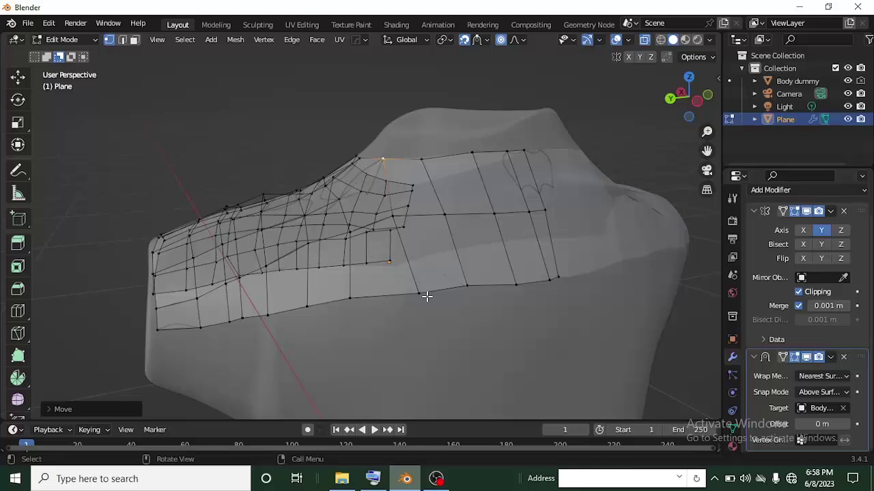
{"action": "key", "text": "2"}
{"action": "scroll", "coordinate": [421, 278], "scroll_direction": "down", "scroll_amount": 1}
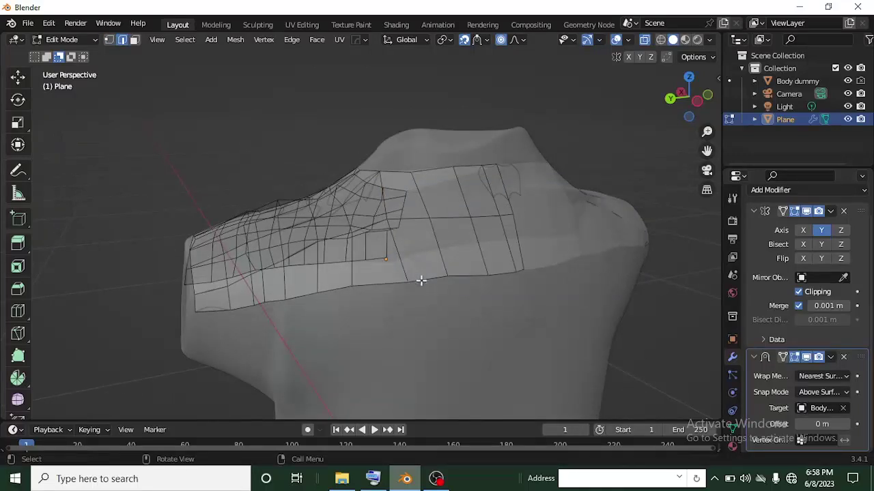
{"action": "scroll", "coordinate": [421, 280], "scroll_direction": "up", "scroll_amount": 1}
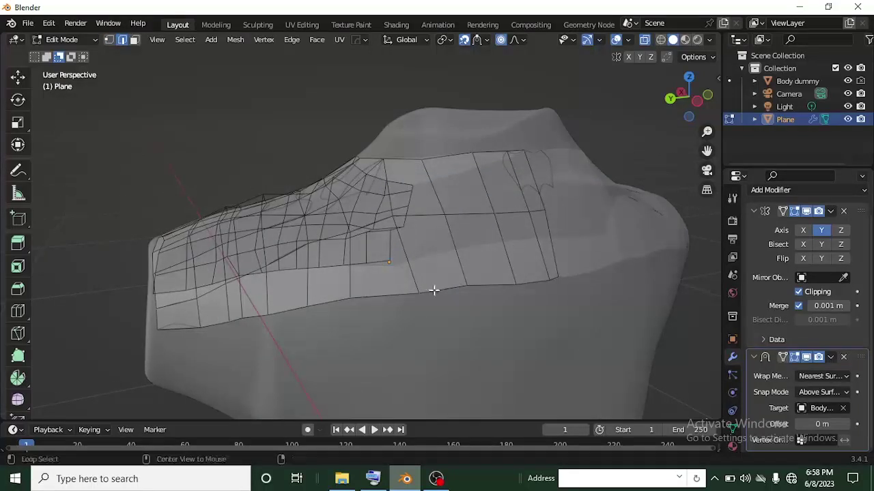
{"action": "left_click", "coordinate": [433, 290], "text": "alt"}
{"action": "scroll", "coordinate": [450, 288], "scroll_direction": "down", "scroll_amount": 2}
{"action": "mouse_move", "coordinate": [471, 287]}
{"action": "middle_mouse_down"}
{"action": "mouse_move", "coordinate": [591, 277]}
{"action": "mouse_move", "coordinate": [419, 289]}
{"action": "mouse_move", "coordinate": [455, 277]}
{"action": "mouse_move", "coordinate": [471, 287]}
{"action": "middle_mouse_up"}
{"action": "key", "text": "e"}
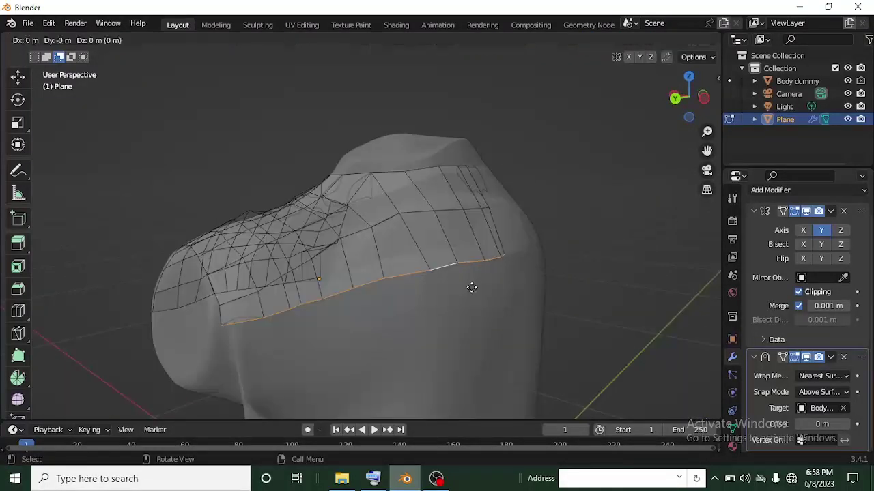
{"action": "left_click", "coordinate": [474, 326]}
{"action": "key", "text": "g"}
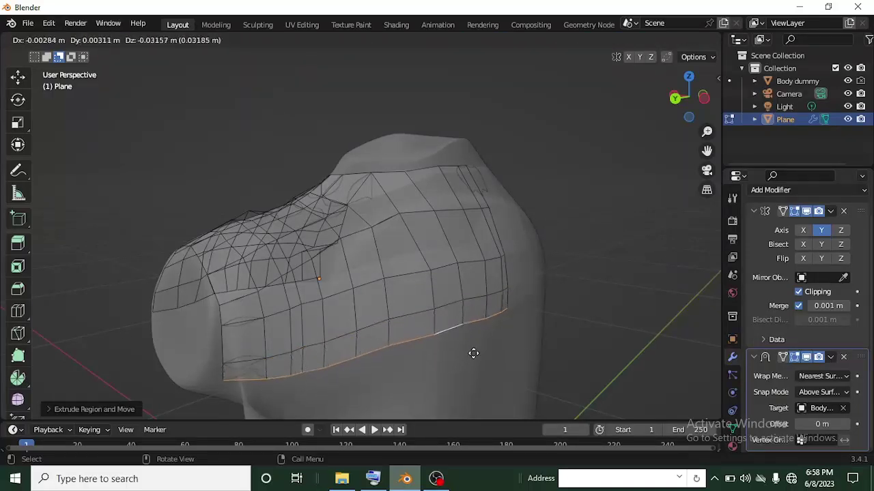
{"action": "left_click", "coordinate": [471, 354]}
Add two more extruded rows below the lower back edge, continuing down the back of the dummy
{"action": "key", "text": "g"}
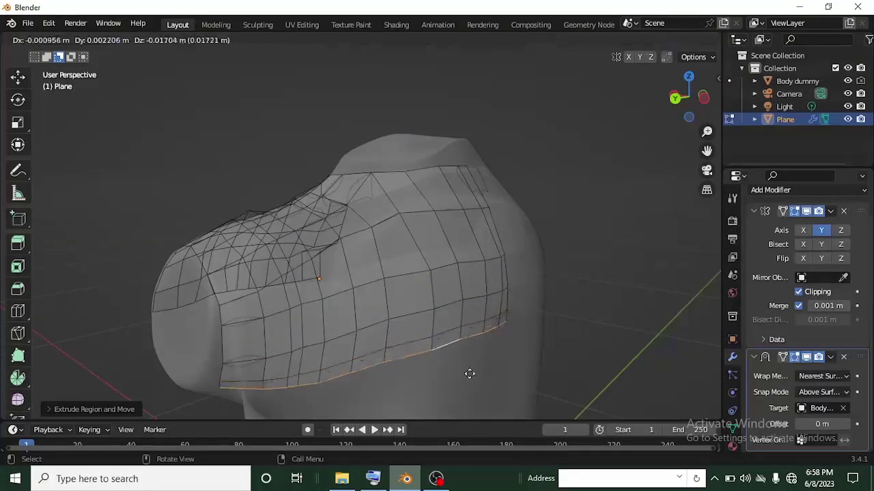
{"action": "left_click", "coordinate": [468, 389]}
{"action": "middle_click_drag", "start_coordinate": [468, 390], "coordinate": [463, 362]}
{"action": "key", "text": "g"}
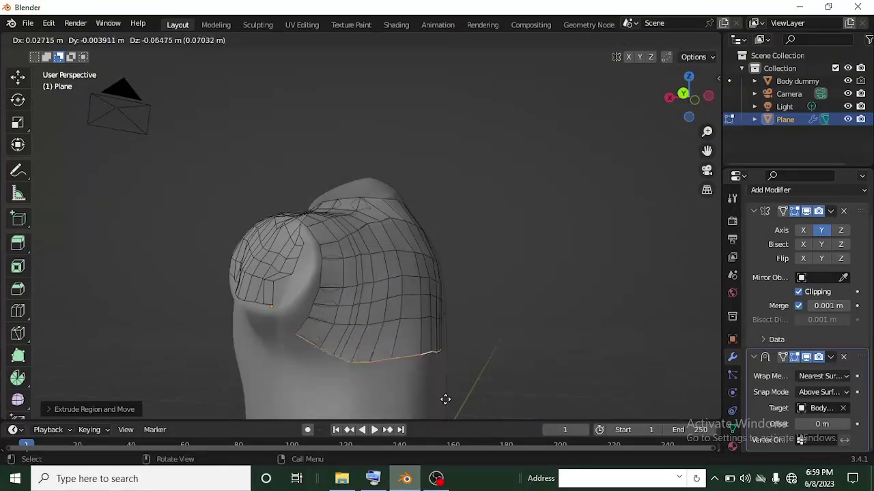
{"action": "left_click", "coordinate": [444, 389]}
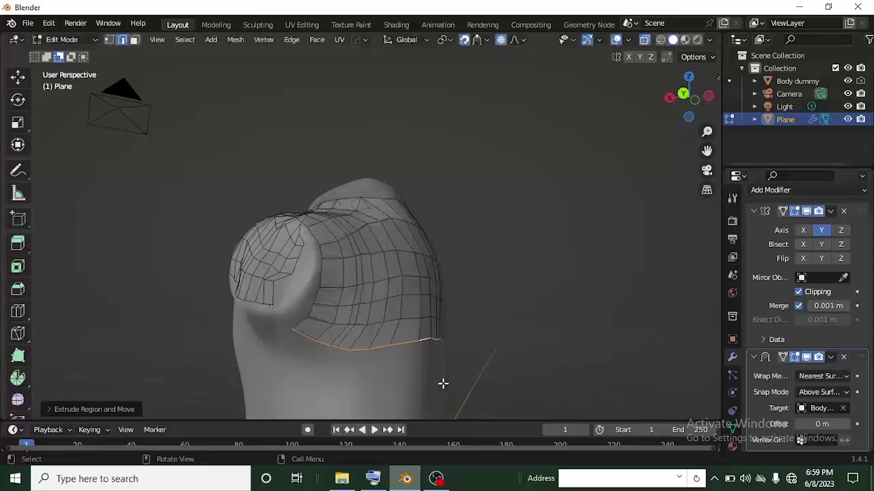
Extrude the lower front edge loop from chest to sleeve downward twice, with the first row about 0.049 m deep
{"action": "middle_click_drag", "start_coordinate": [443, 383], "coordinate": [437, 317]}
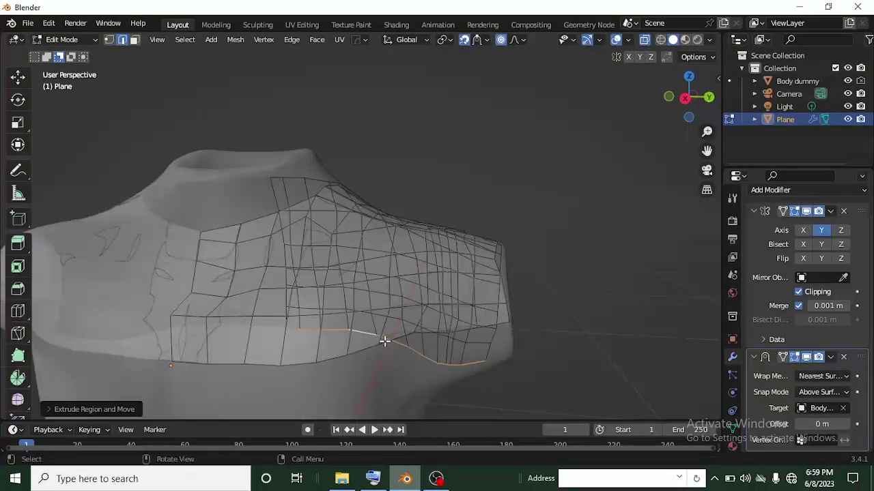
{"action": "scroll", "coordinate": [386, 344], "scroll_direction": "down", "scroll_amount": 5}
{"action": "middle_click_drag", "start_coordinate": [390, 346], "coordinate": [394, 336]}
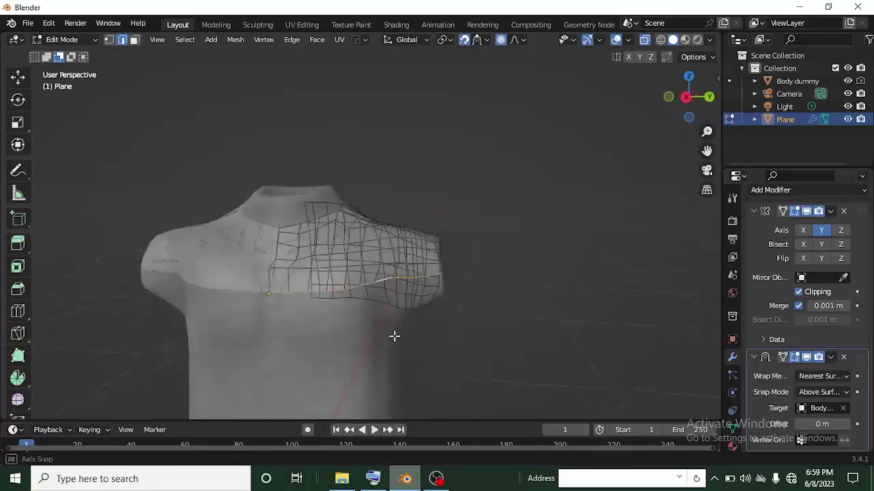
{"action": "scroll", "coordinate": [392, 336], "scroll_direction": "up", "scroll_amount": 2}
{"action": "key", "text": "g"}
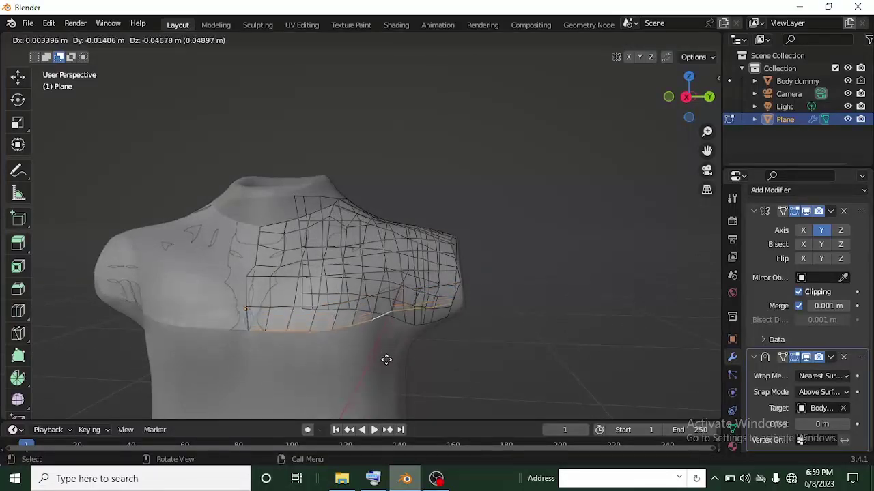
{"action": "left_click", "coordinate": [387, 359]}
{"action": "middle_click_drag", "start_coordinate": [392, 353], "coordinate": [413, 319]}
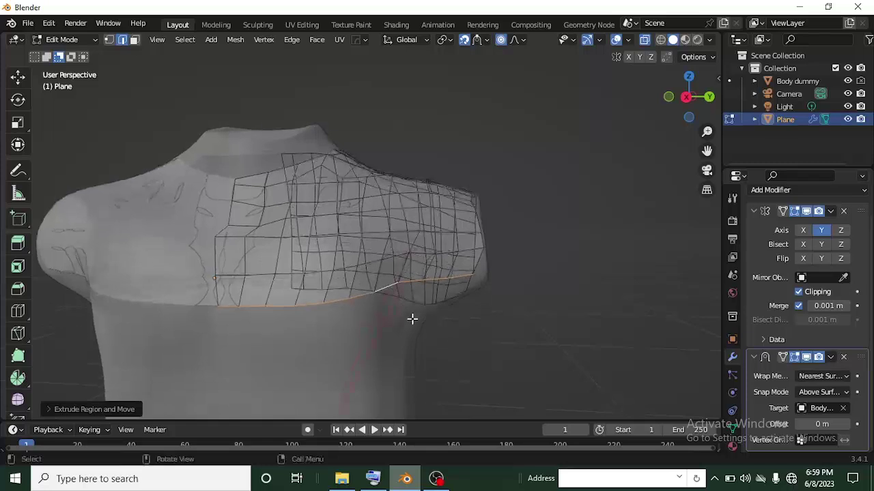
{"action": "scroll", "coordinate": [412, 319], "scroll_direction": "up", "scroll_amount": 1}
{"action": "key", "text": "e"}
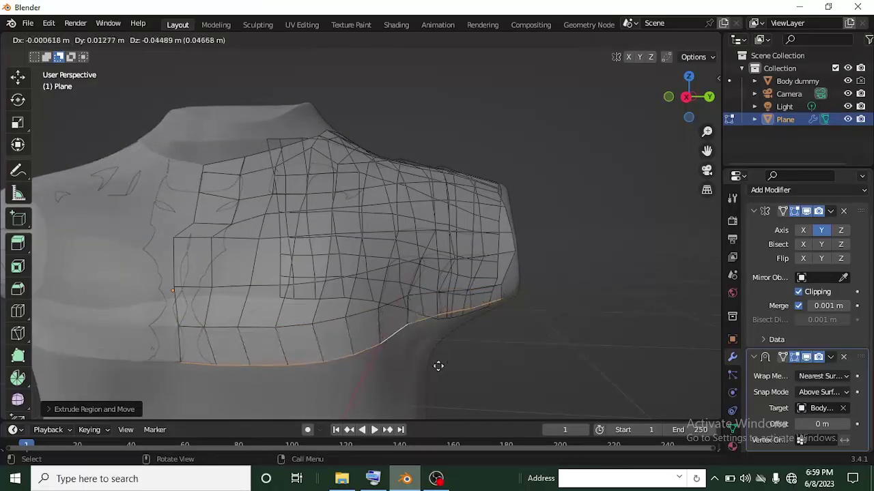
{"action": "left_click", "coordinate": [433, 352]}
{"action": "scroll", "coordinate": [433, 352], "scroll_direction": "down", "scroll_amount": 1}
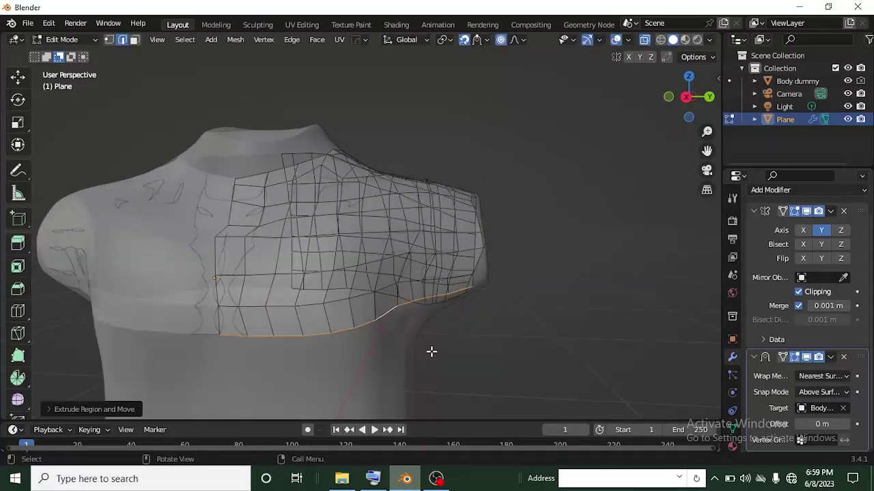
Move the sleeve-end vertex just above the lower front corner about 0.016 m outward to align the sleeve opening
{"action": "middle_click_drag", "start_coordinate": [431, 352], "coordinate": [499, 293]}
{"action": "scroll", "coordinate": [463, 346], "scroll_direction": "up", "scroll_amount": 3}
{"action": "key", "text": "1"}
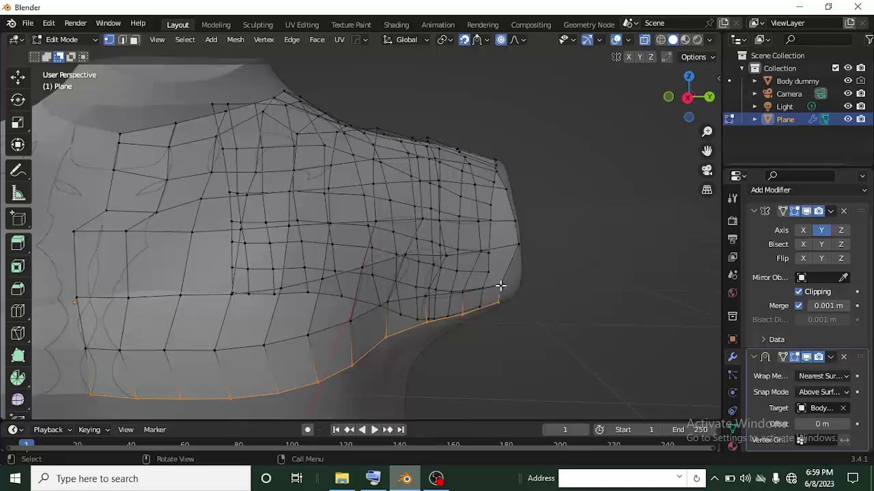
{"action": "left_click", "coordinate": [501, 285]}
{"action": "key", "text": "g"}
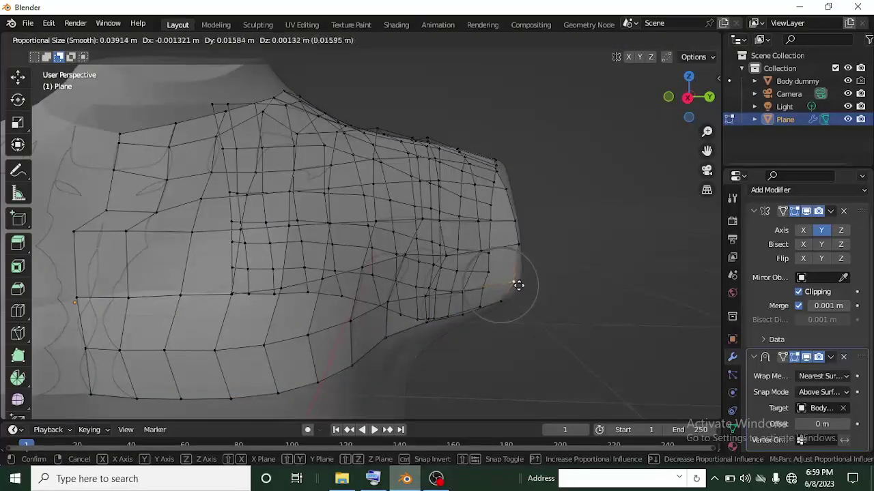
{"action": "left_click", "coordinate": [519, 285]}
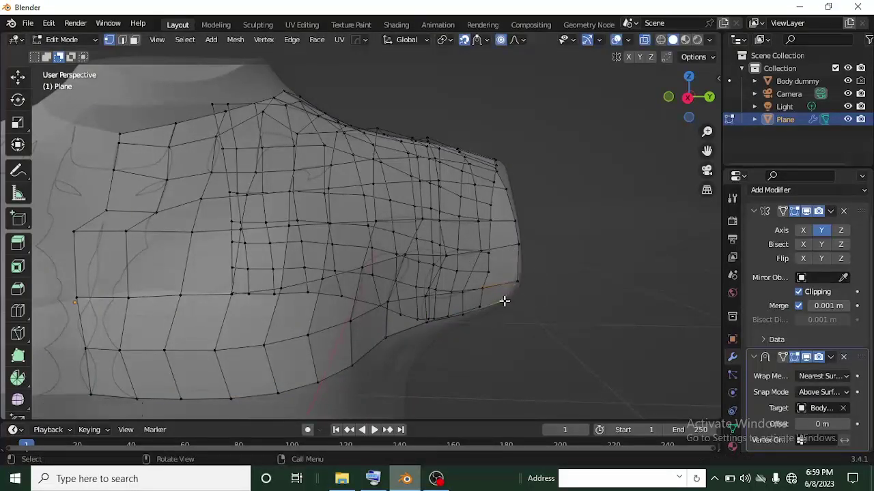
Move the sleeve-end corner vertex of the lower front edge outward to line up with the sleeve opening
{"action": "left_click", "coordinate": [504, 301]}
{"action": "key", "text": "g"}
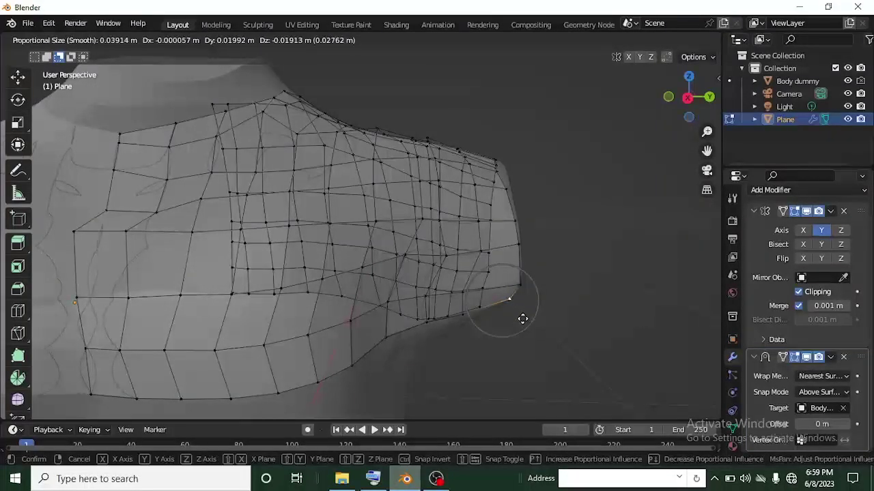
{"action": "left_click", "coordinate": [522, 319]}
{"action": "middle_click_drag", "start_coordinate": [515, 321], "coordinate": [479, 297]}
{"action": "middle_click_drag", "start_coordinate": [412, 326], "coordinate": [439, 326]}
{"action": "key", "text": "g"}
{"action": "left_click", "coordinate": [421, 318]}
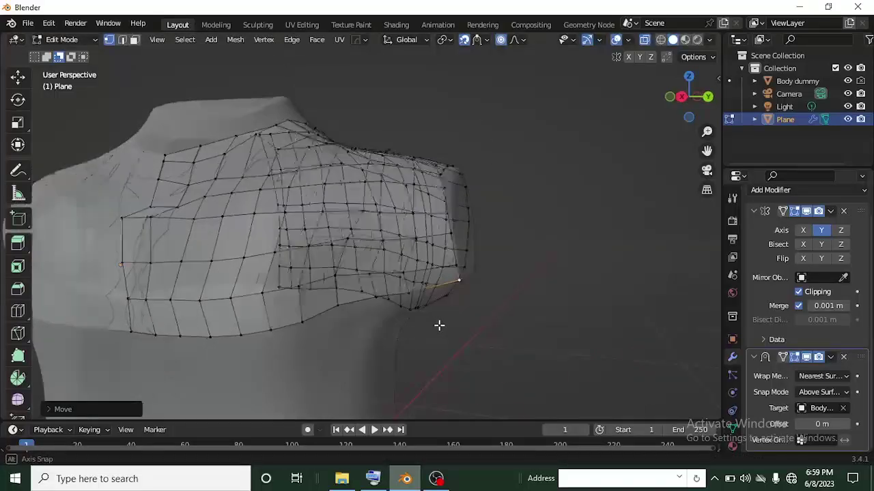
Reposition three vertices of the lower front edge, beneath the inner sleeve area, to even out the front hem line
{"action": "left_click", "coordinate": [339, 308]}
{"action": "key", "text": "g"}
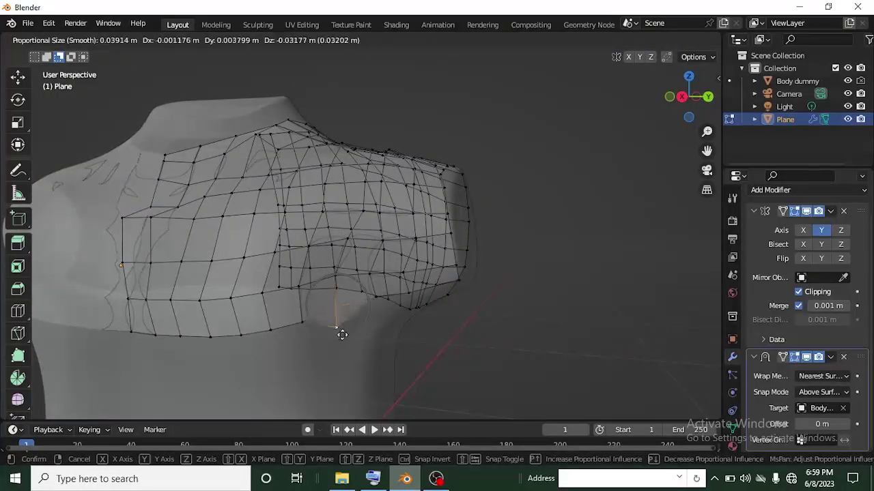
{"action": "left_click", "coordinate": [335, 334]}
{"action": "left_click", "coordinate": [303, 323]}
{"action": "key", "text": "g"}
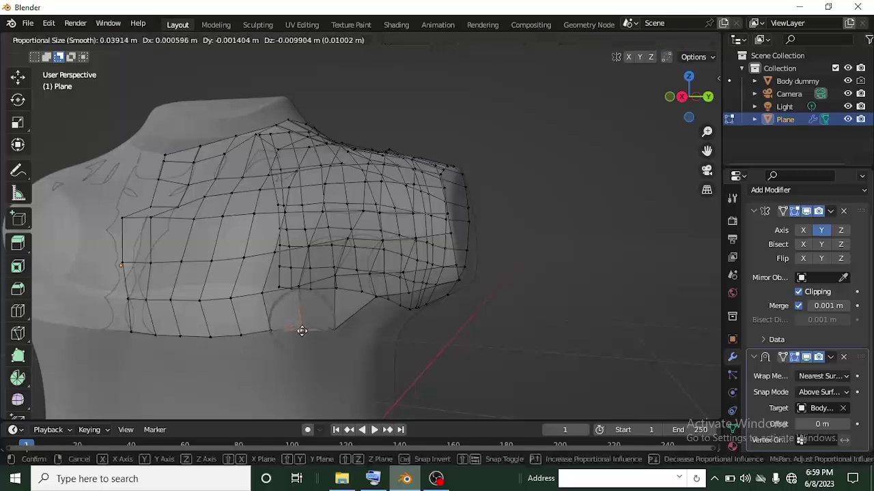
{"action": "left_click", "coordinate": [302, 328]}
{"action": "left_click", "coordinate": [272, 330]}
{"action": "key", "text": "g"}
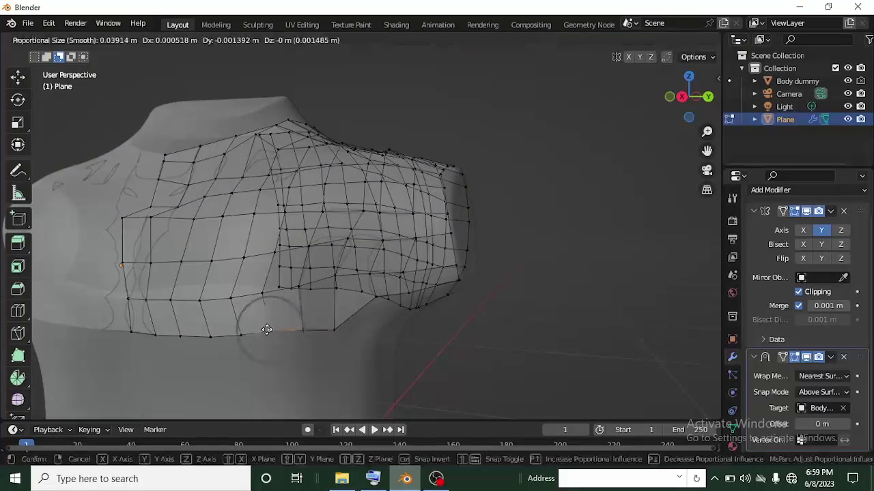
{"action": "left_click", "coordinate": [269, 328]}
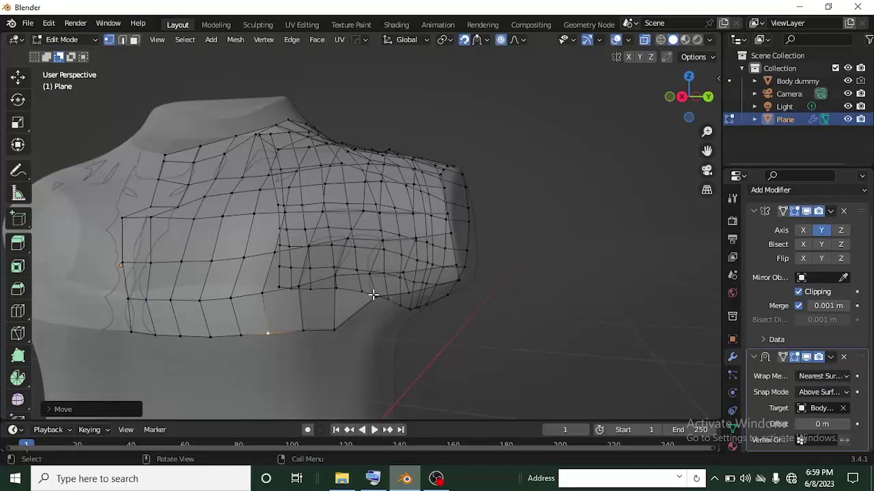
Pull the lower front edge vertex at the armpit down about 0.058 m in line with the front hem
{"action": "left_click", "coordinate": [373, 295]}
{"action": "key", "text": "g"}
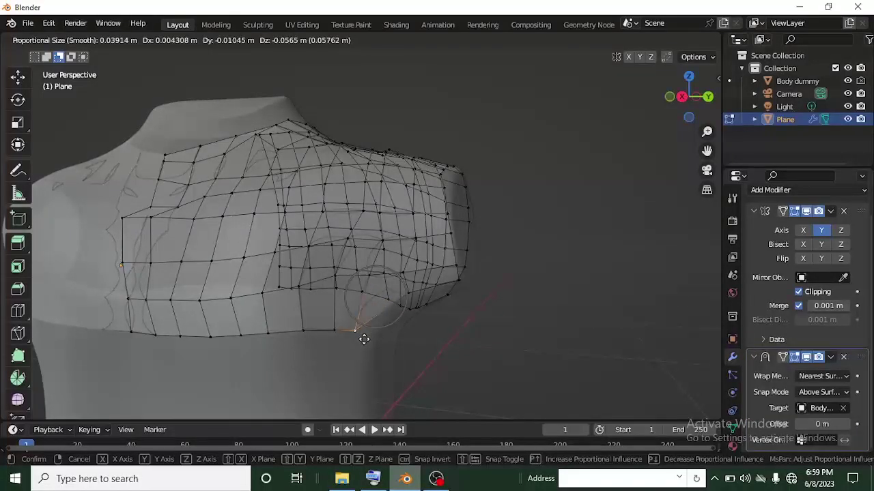
{"action": "left_click", "coordinate": [364, 339]}
Move two vertices of the lower back edge near the armpit toward the side of the torso
{"action": "middle_click_drag", "start_coordinate": [398, 335], "coordinate": [280, 316]}
{"action": "scroll", "coordinate": [281, 316], "scroll_direction": "up", "scroll_amount": 3}
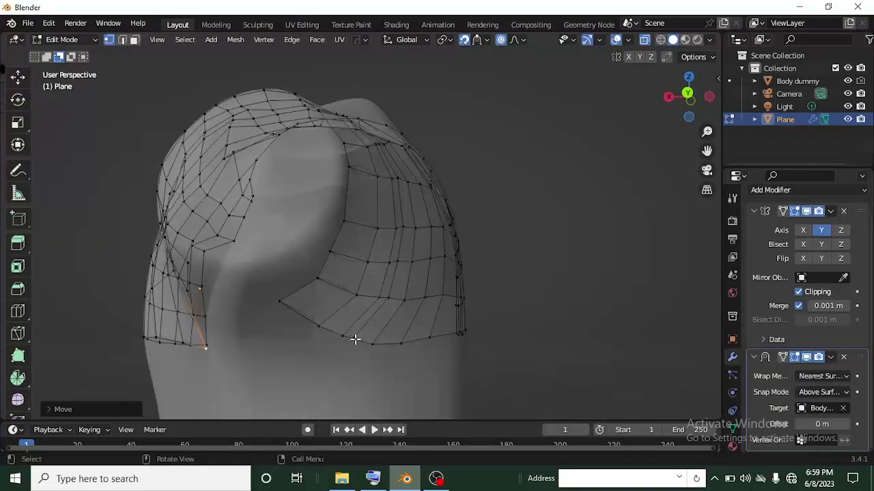
{"action": "left_click", "coordinate": [372, 345]}
{"action": "key", "text": "g"}
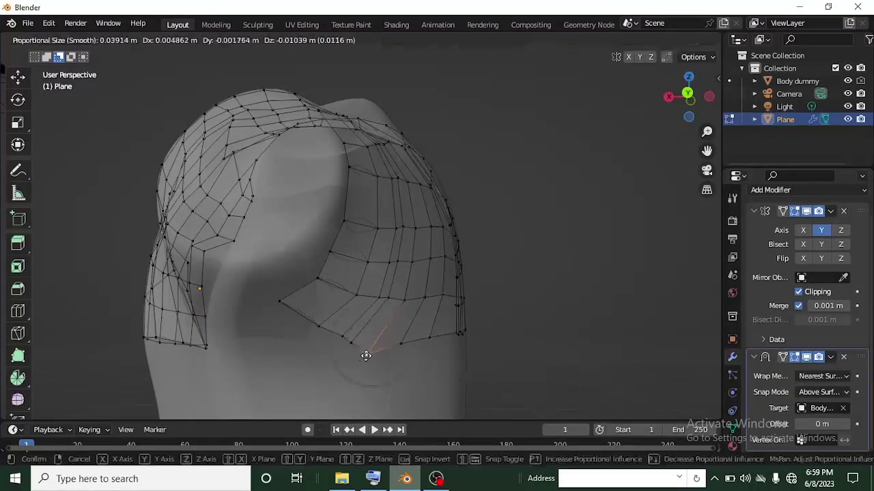
{"action": "left_click", "coordinate": [335, 345]}
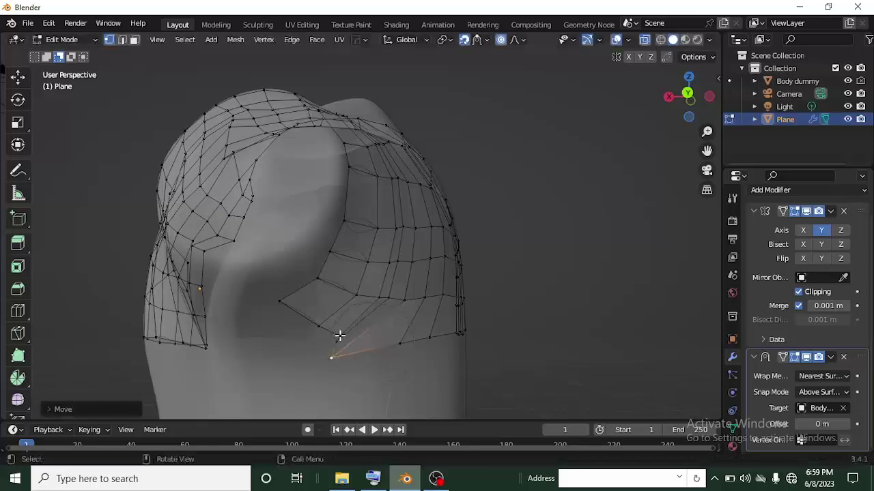
{"action": "left_click", "coordinate": [339, 335]}
{"action": "key", "text": "g"}
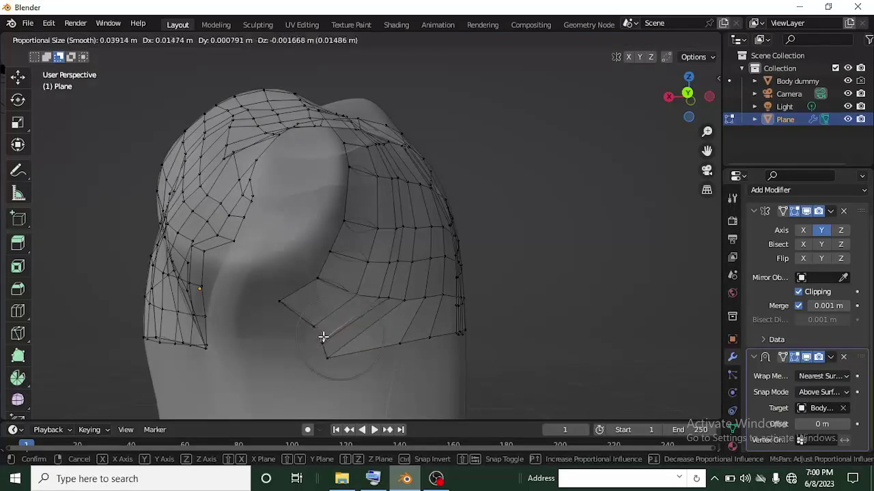
{"action": "left_click", "coordinate": [324, 339]}
Adjust the sleeve's underside corner vertex at the back and move its neighbouring sleeve-end vertex outward to the sleeve opening
{"action": "left_click", "coordinate": [276, 297]}
{"action": "key", "text": "g"}
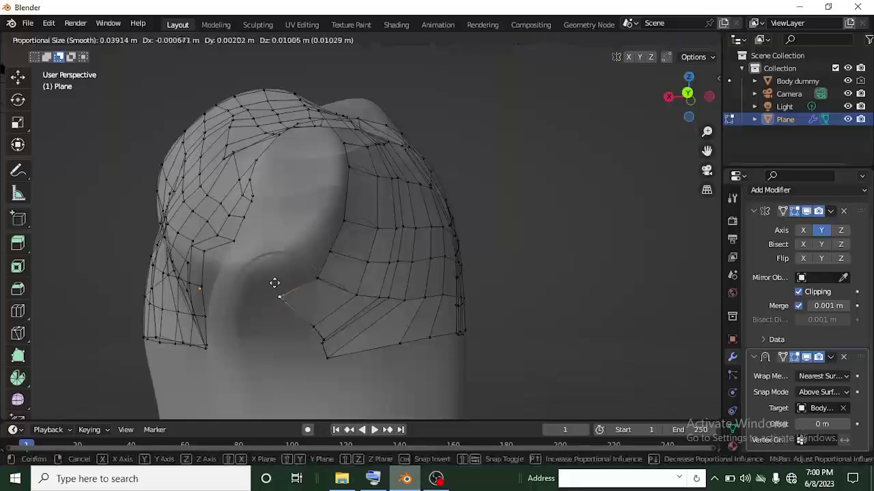
{"action": "left_click", "coordinate": [327, 275]}
{"action": "middle_click_drag", "start_coordinate": [327, 276], "coordinate": [227, 289]}
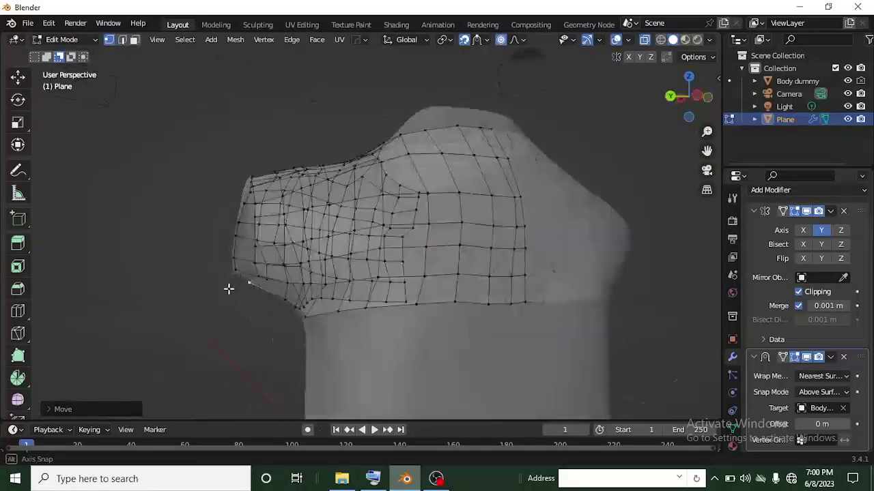
{"action": "scroll", "coordinate": [228, 289], "scroll_direction": "up", "scroll_amount": 2}
{"action": "middle_click_drag", "start_coordinate": [283, 277], "coordinate": [259, 332]}
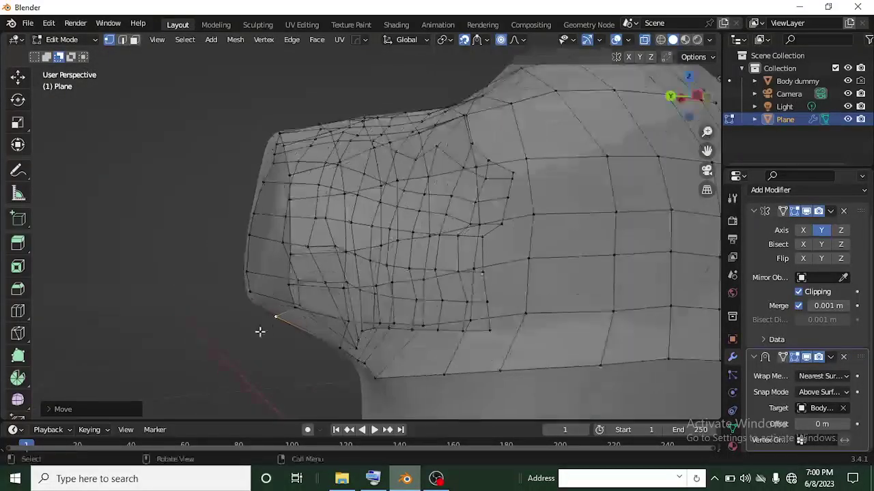
{"action": "key", "text": "g"}
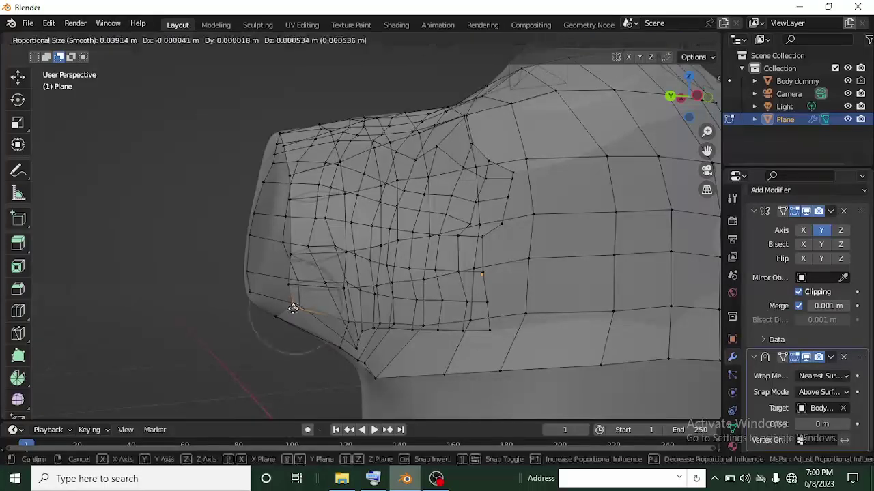
{"action": "left_click", "coordinate": [265, 301]}
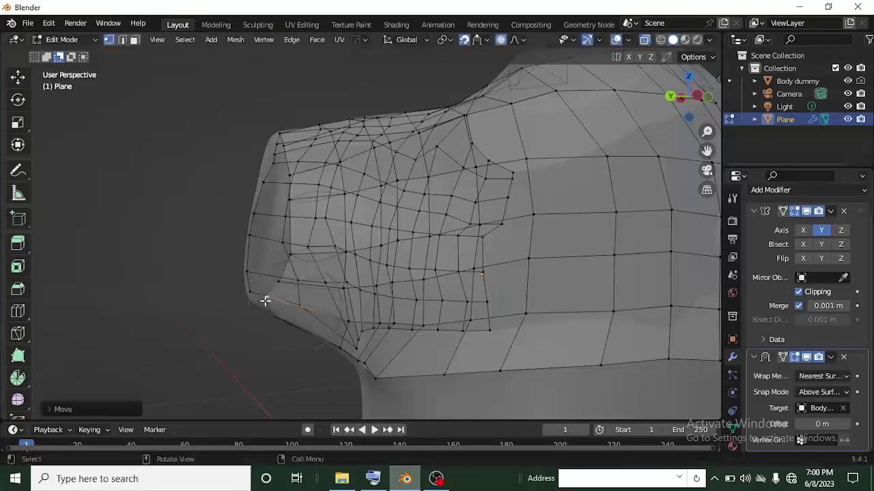
Move the remaining rear vertices at the lower sleeve end outward to line up with the edge of the sleeve opening
{"action": "left_click", "coordinate": [294, 254]}
{"action": "key", "text": "g"}
{"action": "left_click", "coordinate": [280, 287]}
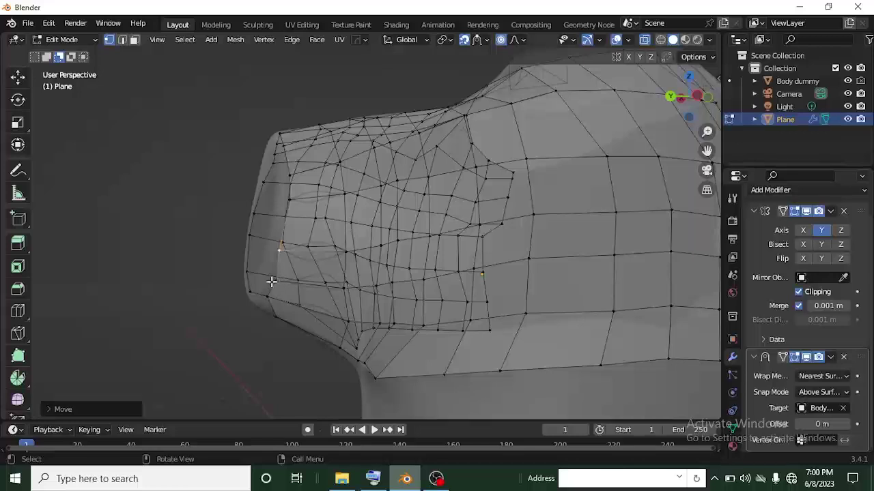
{"action": "left_click", "coordinate": [270, 279]}
{"action": "key", "text": "g"}
{"action": "left_click", "coordinate": [270, 301]}
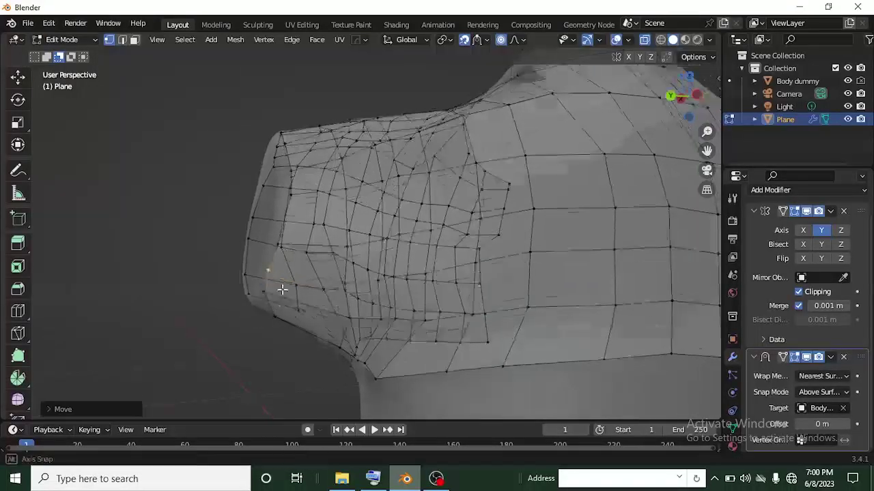
{"action": "middle_click_drag", "start_coordinate": [282, 289], "coordinate": [260, 314]}
{"action": "left_click", "coordinate": [253, 318]}
{"action": "key", "text": "g"}
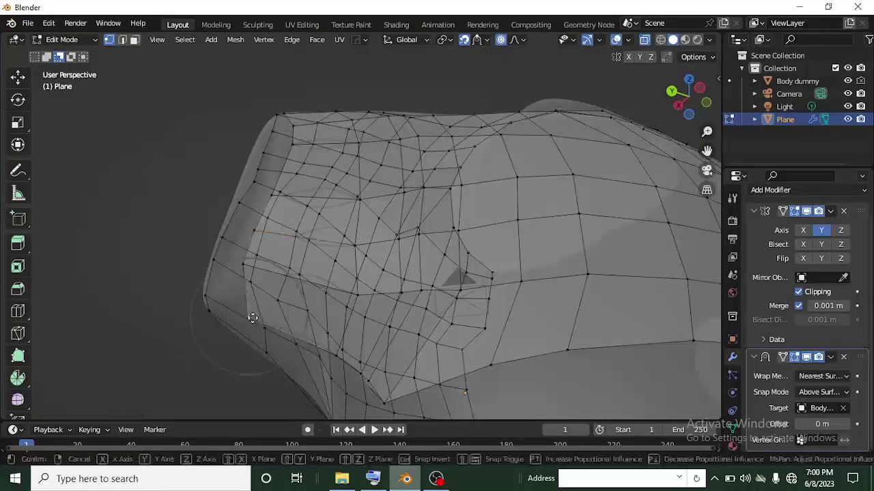
{"action": "left_click", "coordinate": [217, 302]}
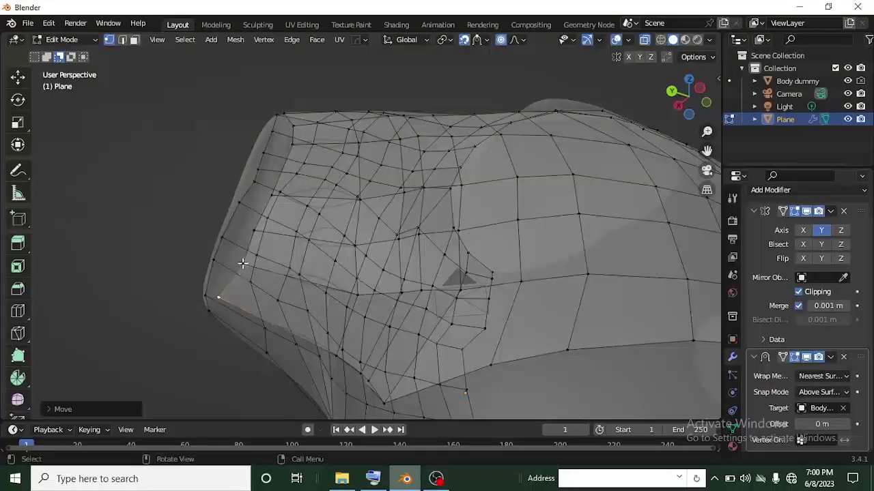
{"action": "key", "text": "g"}
{"action": "left_click", "coordinate": [243, 262]}
Move the back panel's bottom side corner about 0.027 m and a higher side vertex about 0.024 m toward the front panel
{"action": "middle_click_drag", "start_coordinate": [242, 262], "coordinate": [357, 284]}
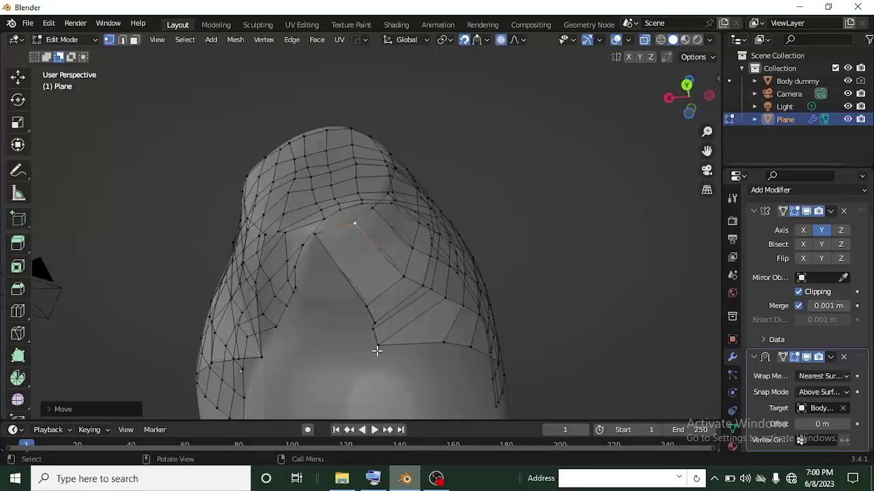
{"action": "left_click", "coordinate": [377, 350]}
{"action": "key", "text": "g"}
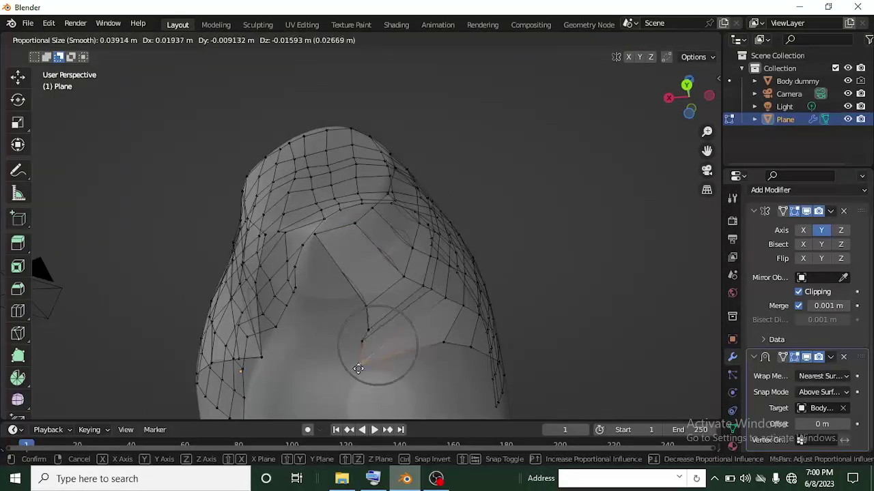
{"action": "left_click", "coordinate": [358, 332]}
{"action": "key", "text": "g"}
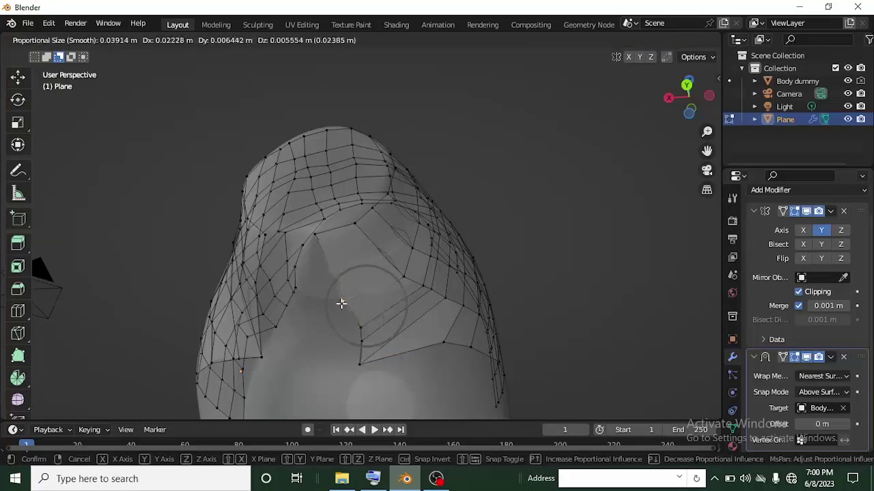
{"action": "left_click", "coordinate": [340, 299]}
Straighten the back panel's side edge by shifting its top armpit vertex about 0.012 m backward and a lower vertex toward the front
{"action": "left_click", "coordinate": [316, 231]}
{"action": "key", "text": "g"}
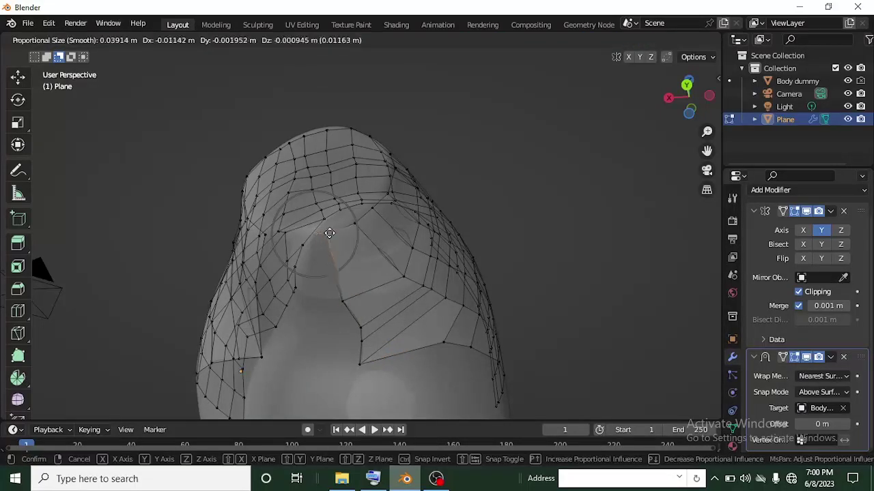
{"action": "left_click", "coordinate": [326, 236]}
{"action": "scroll", "coordinate": [360, 332], "scroll_direction": "up", "scroll_amount": 1}
{"action": "left_click", "coordinate": [363, 349]}
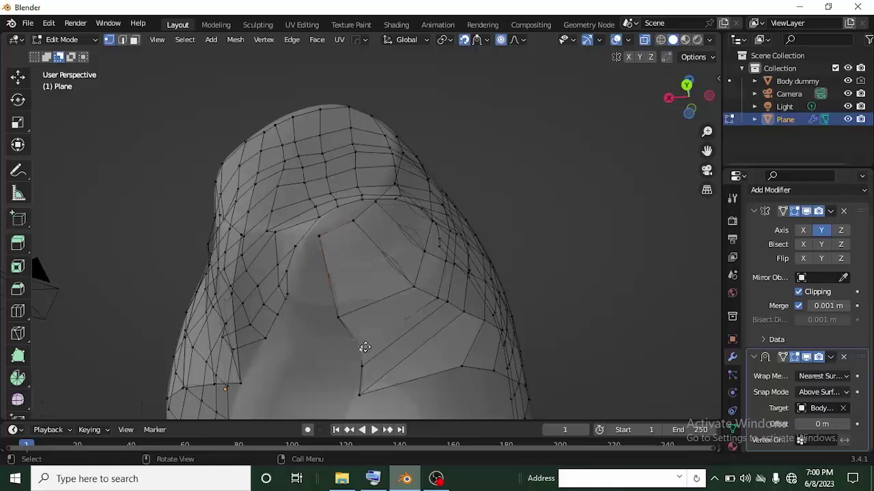
{"action": "key", "text": "g"}
{"action": "left_click", "coordinate": [349, 351]}
Move the front panel's bottom side corner and the vertex above it toward the back panel, straightening the side edge
{"action": "scroll", "coordinate": [350, 337], "scroll_direction": "down", "scroll_amount": 2}
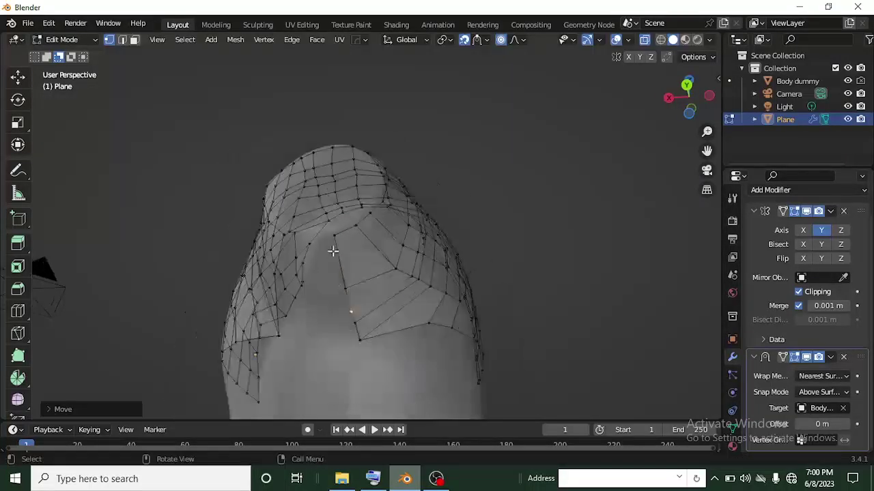
{"action": "middle_click_drag", "start_coordinate": [326, 280], "coordinate": [333, 320]}
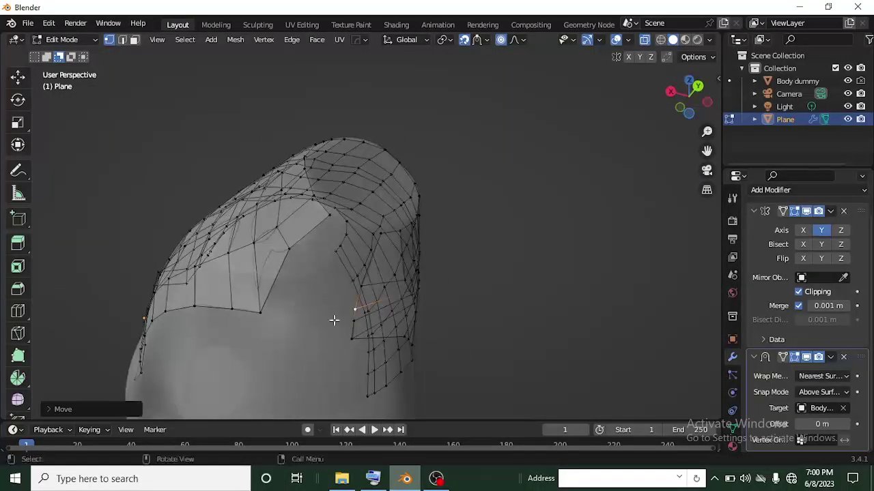
{"action": "left_click", "coordinate": [261, 313]}
{"action": "key", "text": "g"}
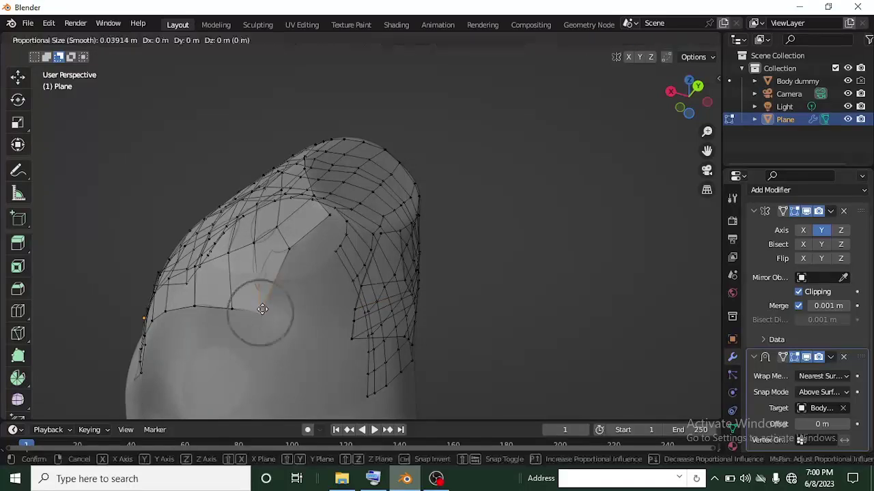
{"action": "left_click", "coordinate": [280, 307]}
{"action": "left_click", "coordinate": [293, 251]}
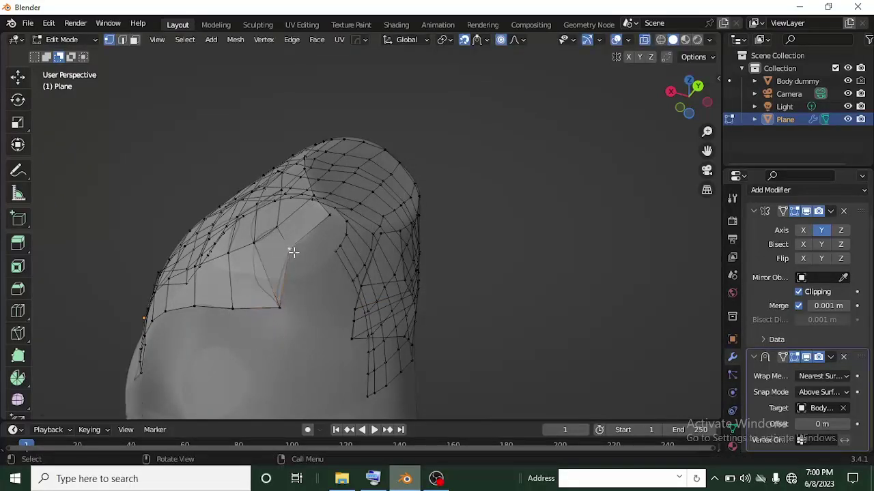
{"action": "key", "text": "g"}
{"action": "left_click", "coordinate": [305, 255]}
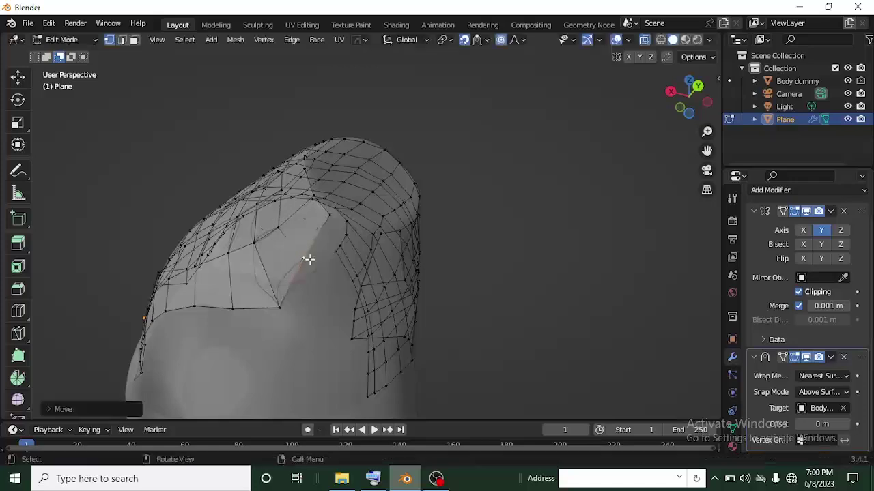
Select the side edges below the armpit on both panels, three on the back panel and two on the front panel
{"action": "middle_click_drag", "start_coordinate": [305, 255], "coordinate": [289, 303]}
{"action": "scroll", "coordinate": [294, 303], "scroll_direction": "up", "scroll_amount": 3}
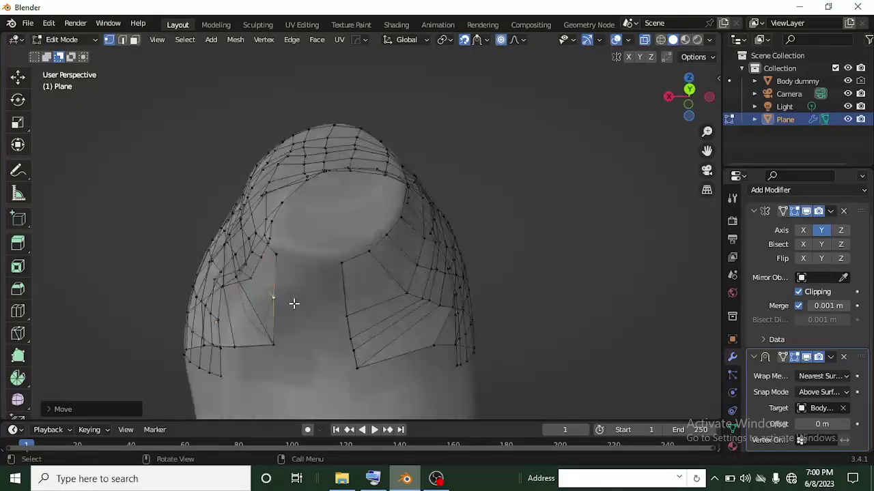
{"action": "key", "text": "2"}
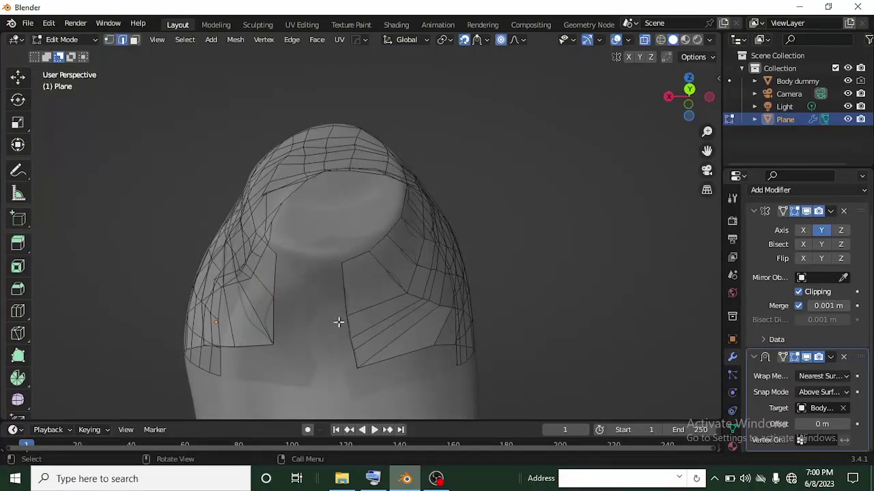
{"action": "left_click", "coordinate": [343, 277], "text": "alt"}
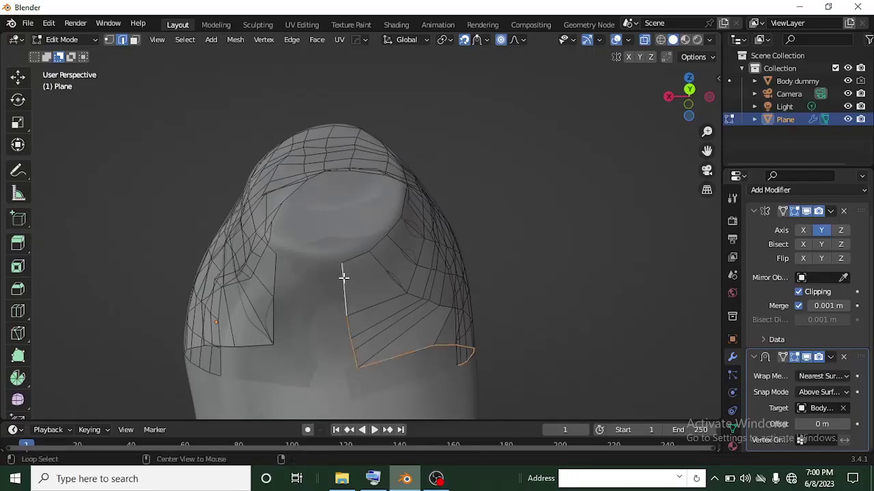
{"action": "left_click", "coordinate": [349, 365]}
{"action": "scroll", "coordinate": [349, 366], "scroll_direction": "up", "scroll_amount": 1}
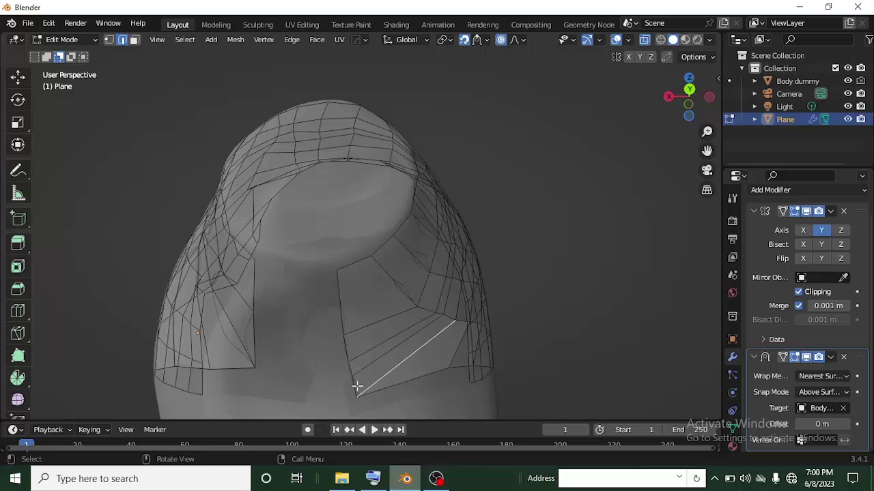
{"action": "left_click", "coordinate": [355, 387]}
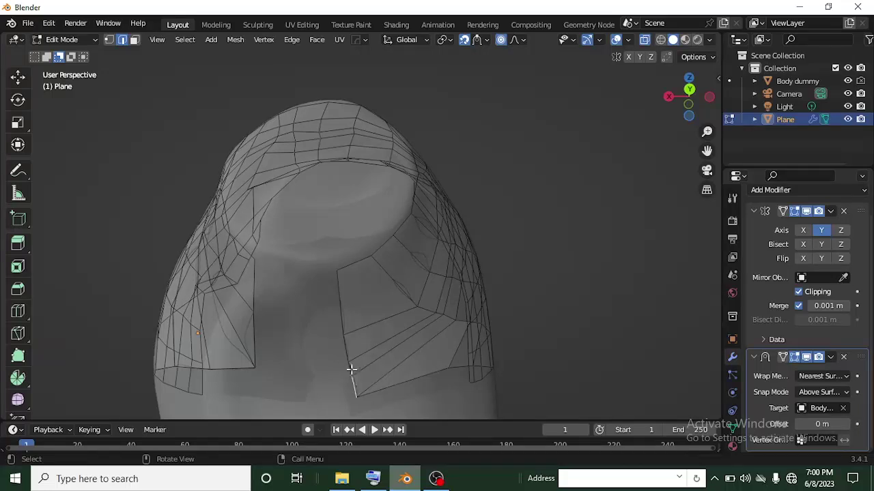
{"action": "left_click", "coordinate": [340, 325], "text": "shift"}
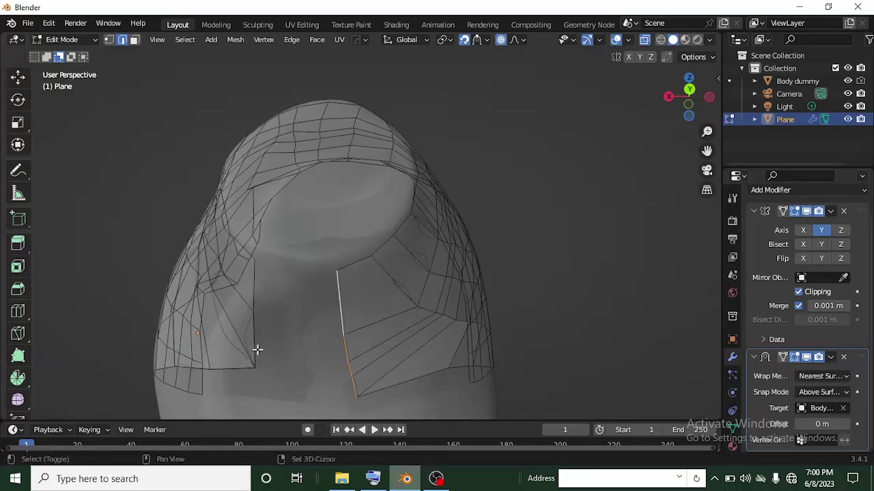
{"action": "left_click", "coordinate": [256, 313], "text": "shift"}
{"action": "left_click", "coordinate": [253, 287], "text": "shift"}
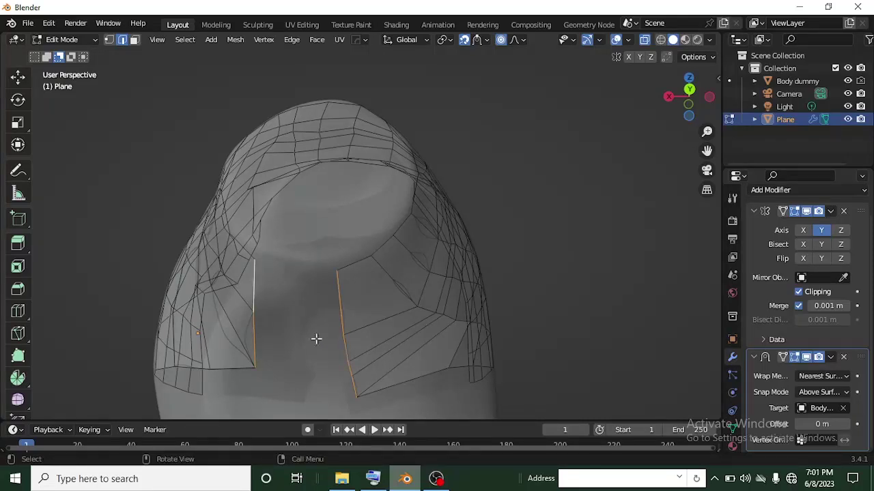
Extrude the selected side edges and scale them along global X so the front and back panels approach each other
{"action": "key", "text": "g"}
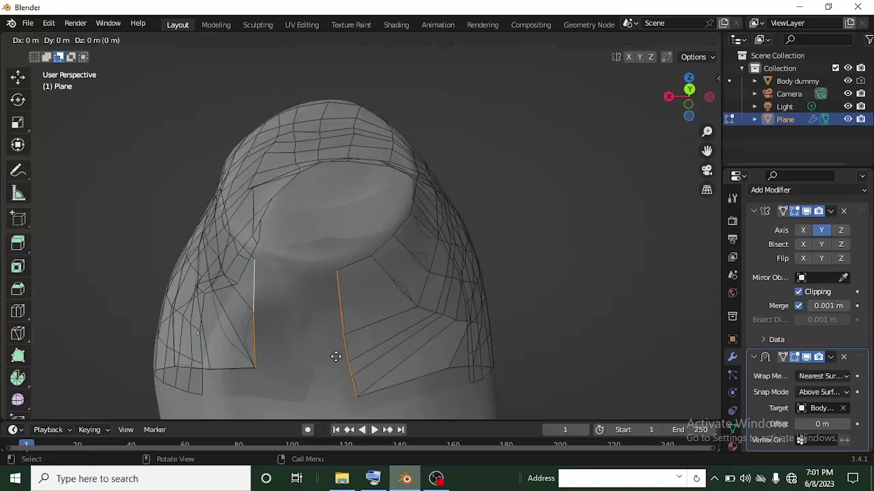
{"action": "key", "text": "s"}
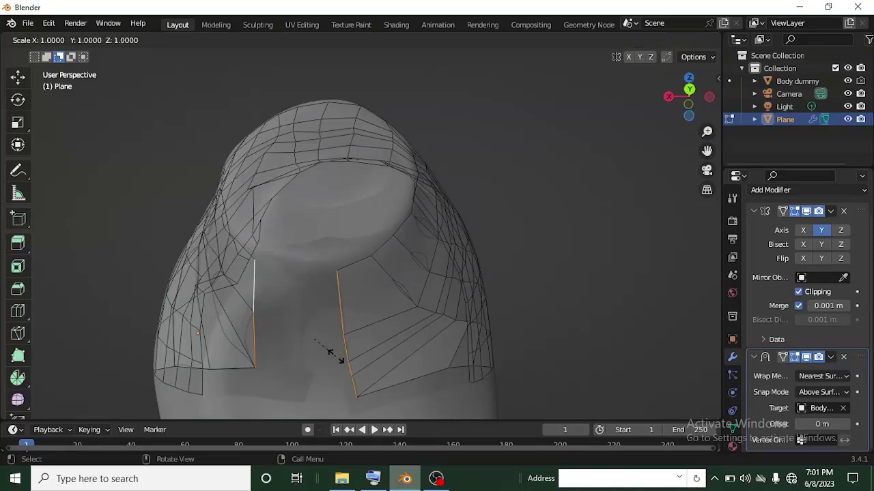
{"action": "key", "text": "x"}
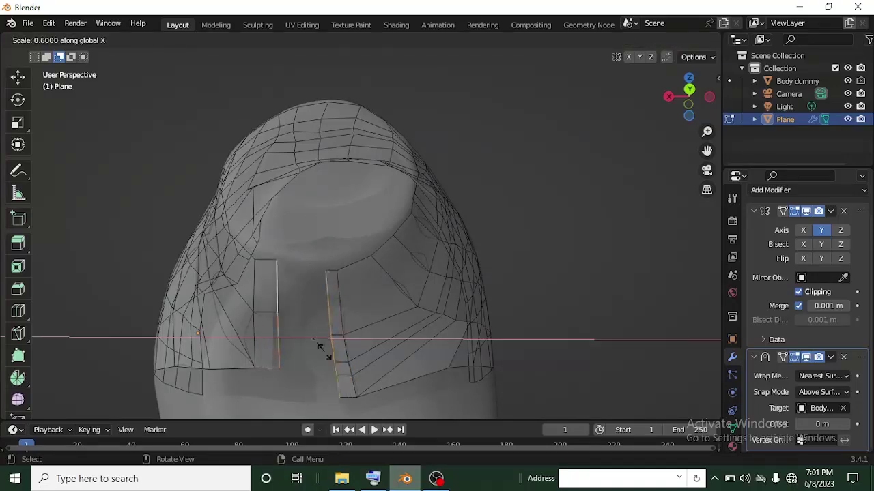
{"action": "right_click", "coordinate": [320, 347]}
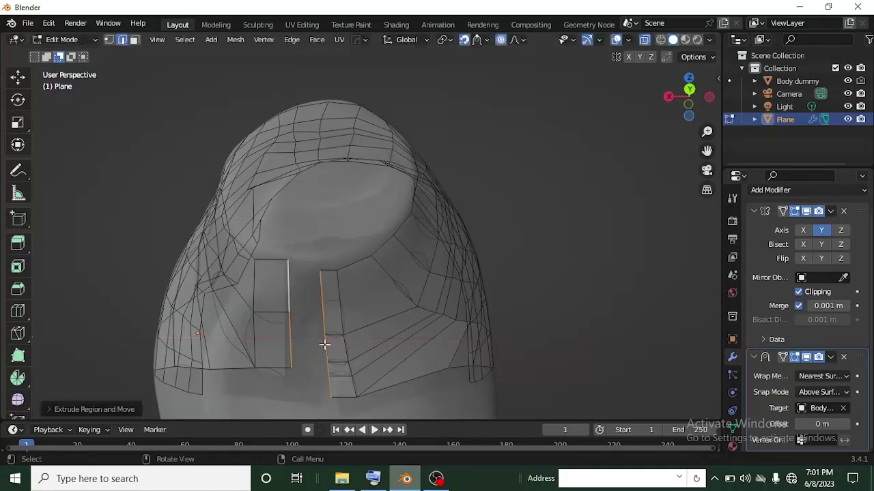
Extrude the side edges a second time and scale them to 0.4 along global X to narrow the gap
{"action": "key", "text": "g"}
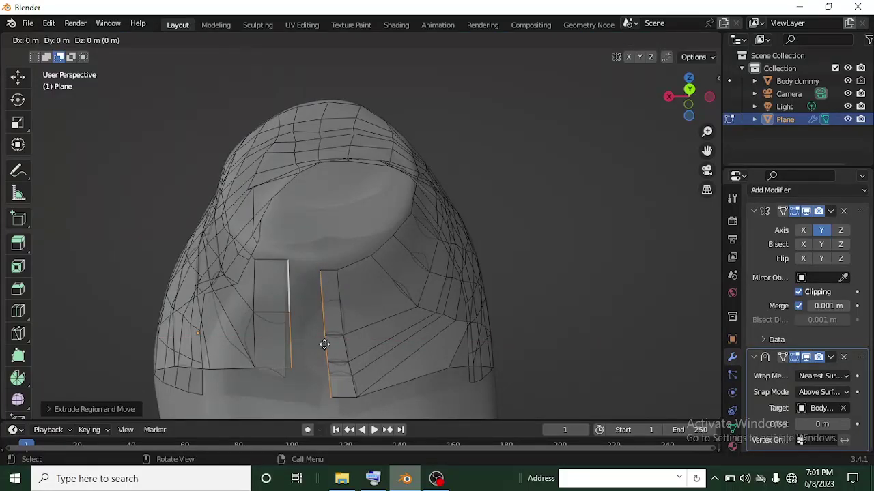
{"action": "key", "text": "s"}
{"action": "key", "text": "x"}
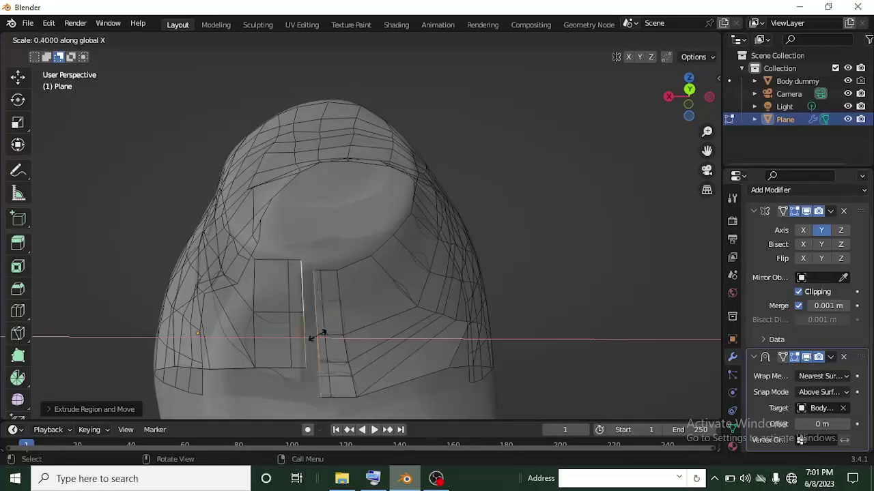
{"action": "left_click", "coordinate": [315, 335]}
Turn off proportional editing and scale the extruded side edges to 0.545 along global X
{"action": "mouse_move", "coordinate": [322, 335]}
{"action": "middle_mouse_down"}
{"action": "mouse_move", "coordinate": [333, 335]}
{"action": "mouse_move", "coordinate": [340, 264]}
{"action": "mouse_move", "coordinate": [321, 318]}
{"action": "middle_mouse_up"}
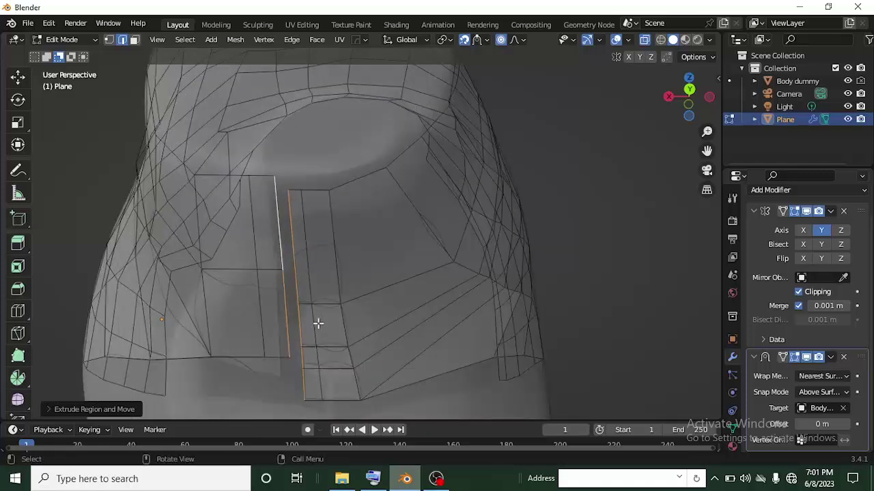
{"action": "key", "text": "s"}
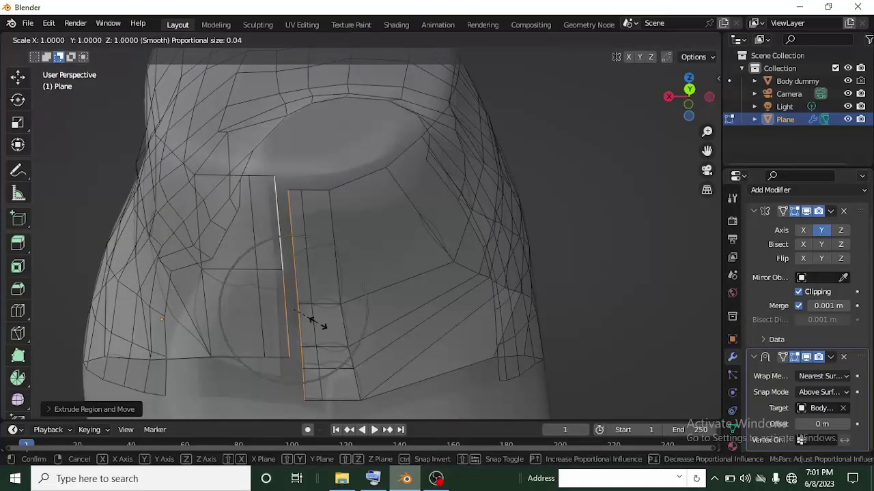
{"action": "right_click", "coordinate": [315, 322]}
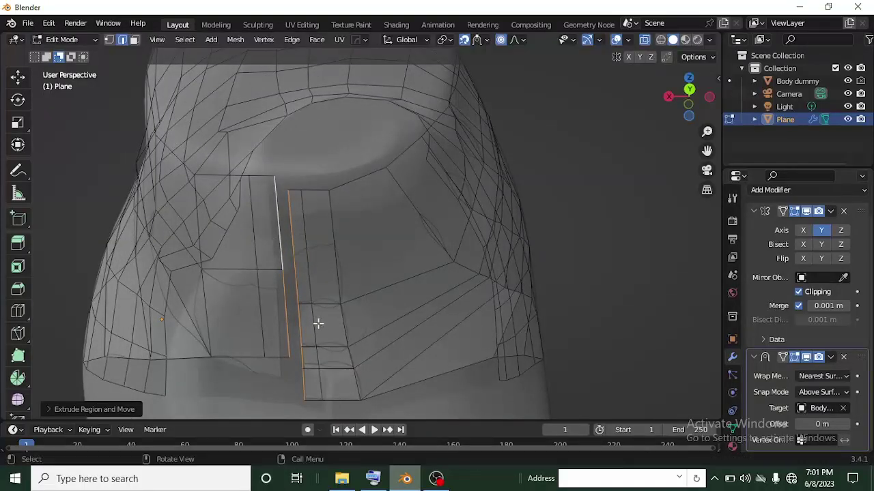
{"action": "left_click", "coordinate": [501, 39]}
{"action": "key", "text": "s"}
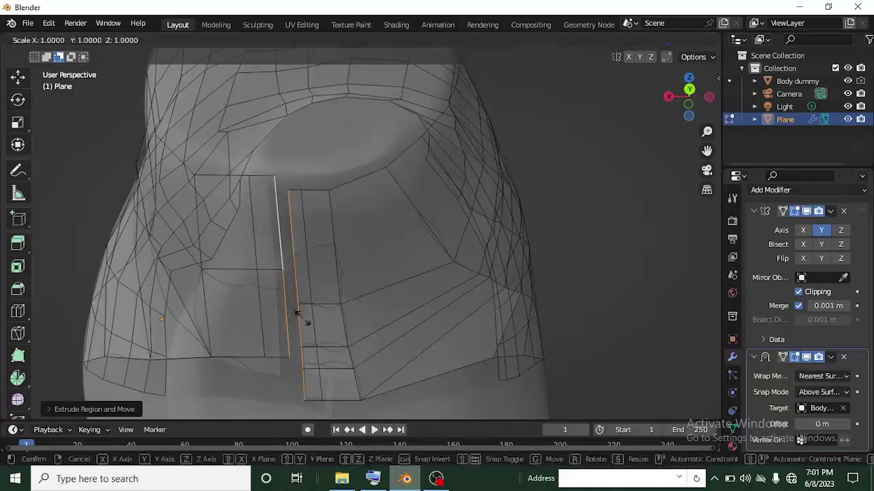
{"action": "key", "text": "x"}
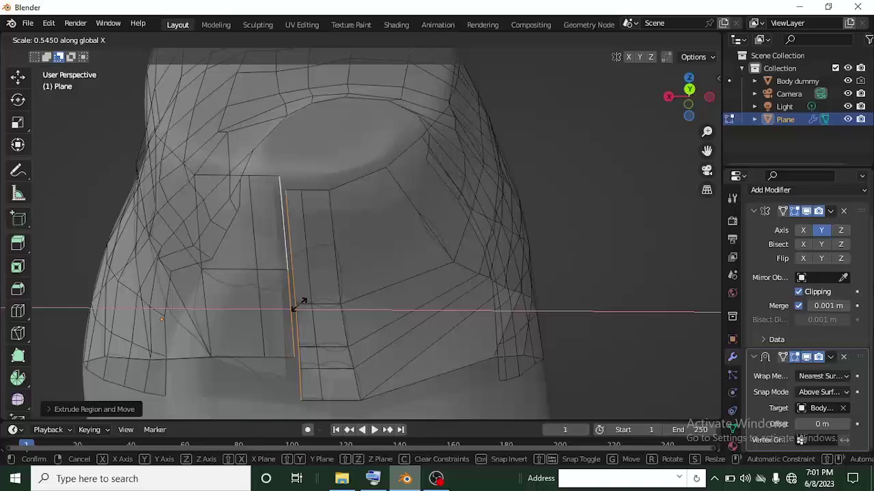
{"action": "left_click", "coordinate": [297, 305]}
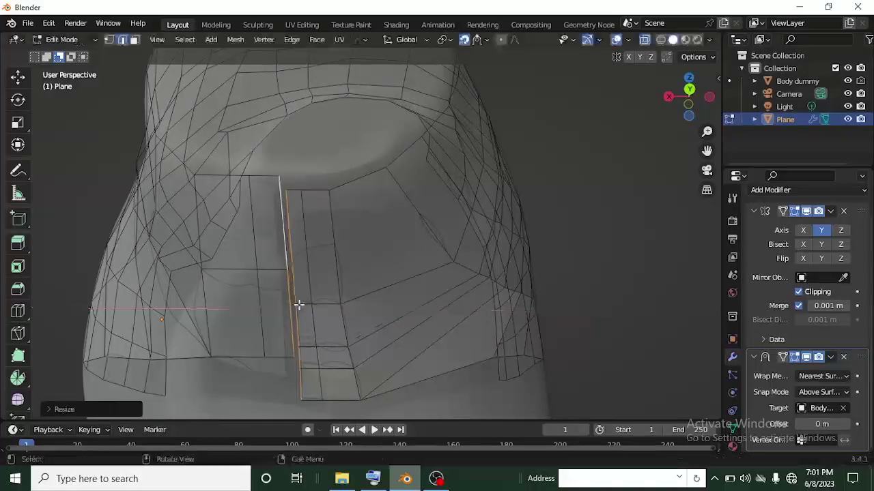
Bisect the lower face of the front panel's outer side strip with a horizontal cut near its middle
{"action": "scroll", "coordinate": [299, 305], "scroll_direction": "up", "scroll_amount": 2}
{"action": "scroll", "coordinate": [299, 305], "scroll_direction": "down", "scroll_amount": 2}
{"action": "middle_click_drag", "start_coordinate": [327, 277], "coordinate": [320, 244]}
{"action": "scroll", "coordinate": [320, 244], "scroll_direction": "up", "scroll_amount": 1}
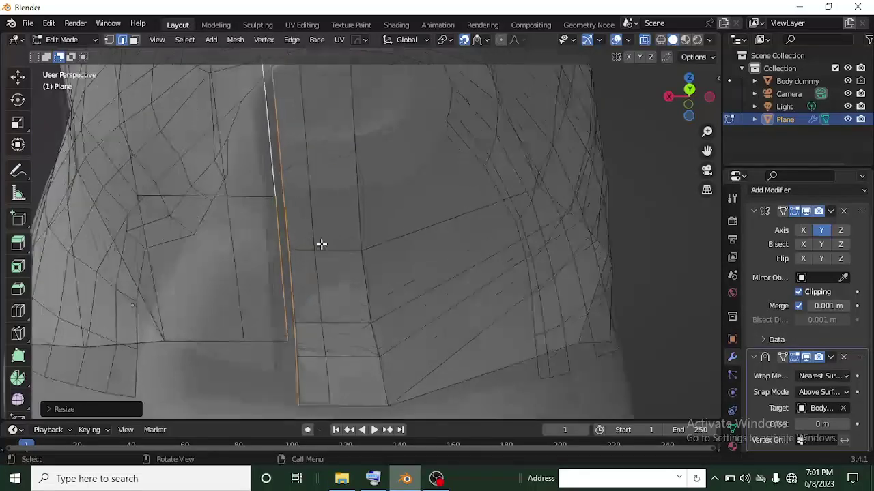
{"action": "scroll", "coordinate": [321, 244], "scroll_direction": "down", "scroll_amount": 1}
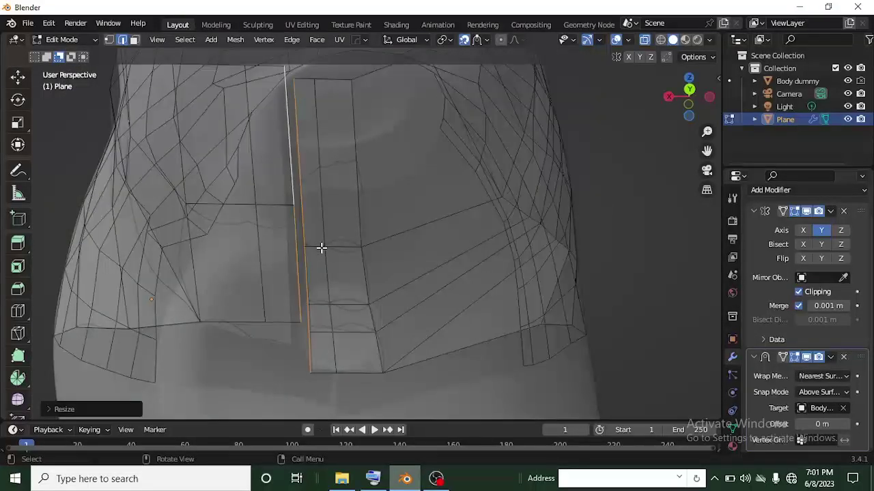
{"action": "middle_click_drag", "start_coordinate": [320, 247], "coordinate": [341, 252]}
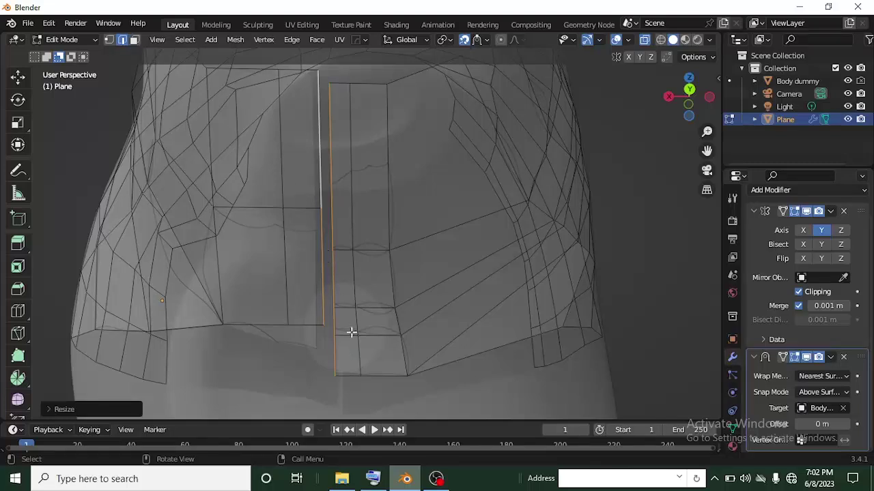
{"action": "key", "text": "3"}
{"action": "left_click", "coordinate": [299, 246]}
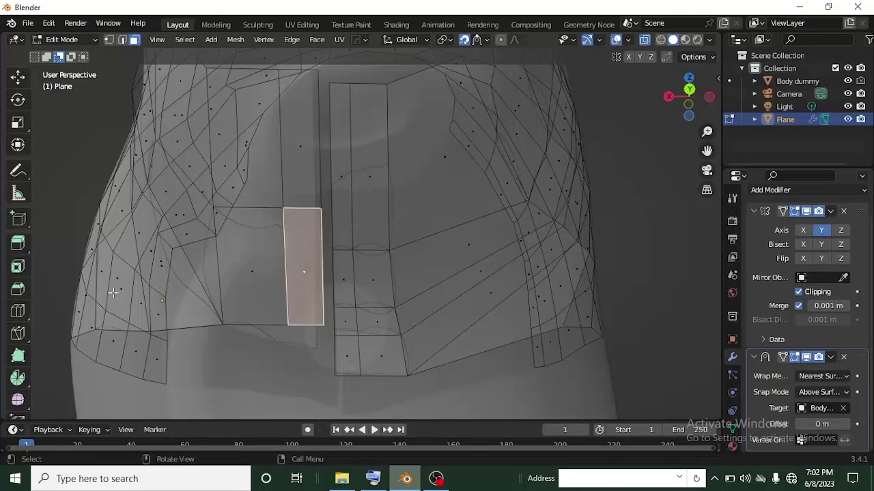
{"action": "scroll", "coordinate": [27, 392], "scroll_direction": "down", "scroll_amount": 3}
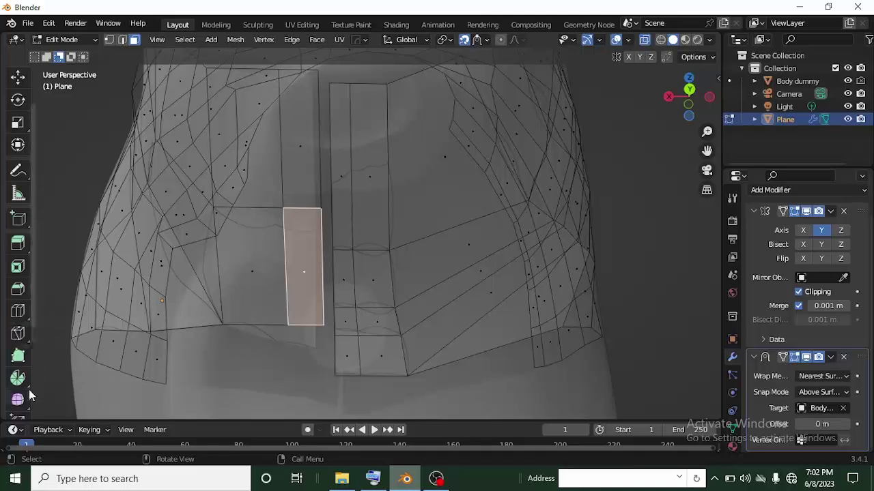
{"action": "left_click", "coordinate": [17, 282]}
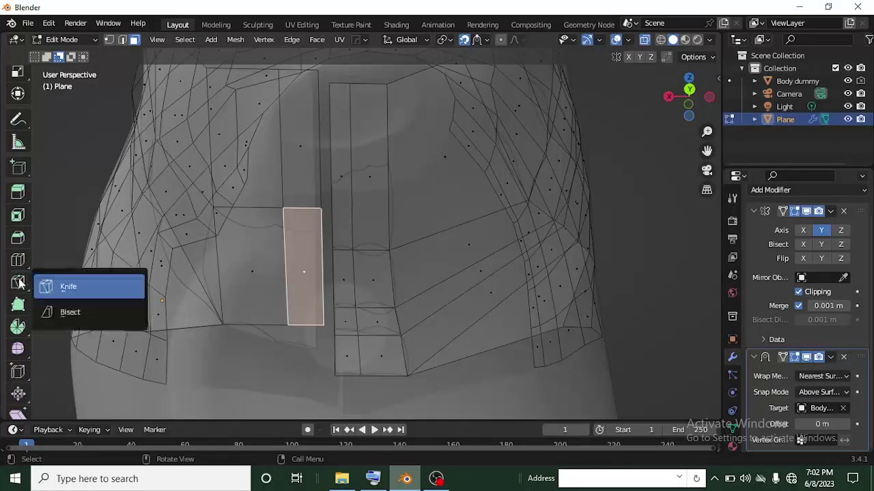
{"action": "left_click", "coordinate": [79, 313]}
{"action": "left_click_drag", "start_coordinate": [270, 275], "coordinate": [347, 273]}
Bisect the upper face of the front panel's outer side strip with a horizontal cut near its middle
{"action": "left_click", "coordinate": [298, 173]}
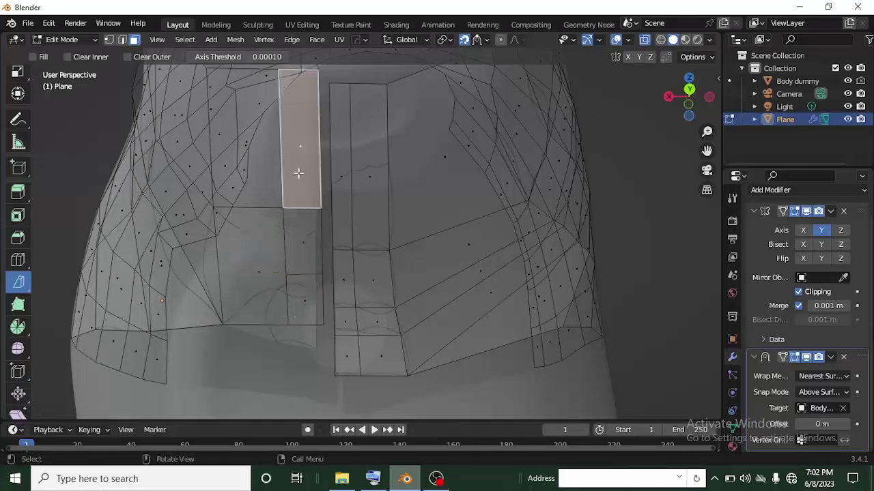
{"action": "key", "text": "h"}
{"action": "left_click_drag", "start_coordinate": [325, 145], "coordinate": [321, 146]}
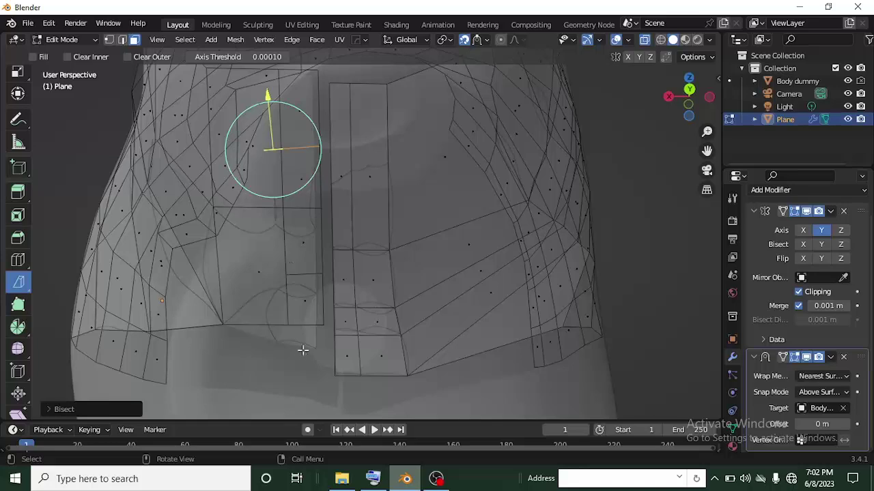
{"action": "key", "text": "ctrl+z"}
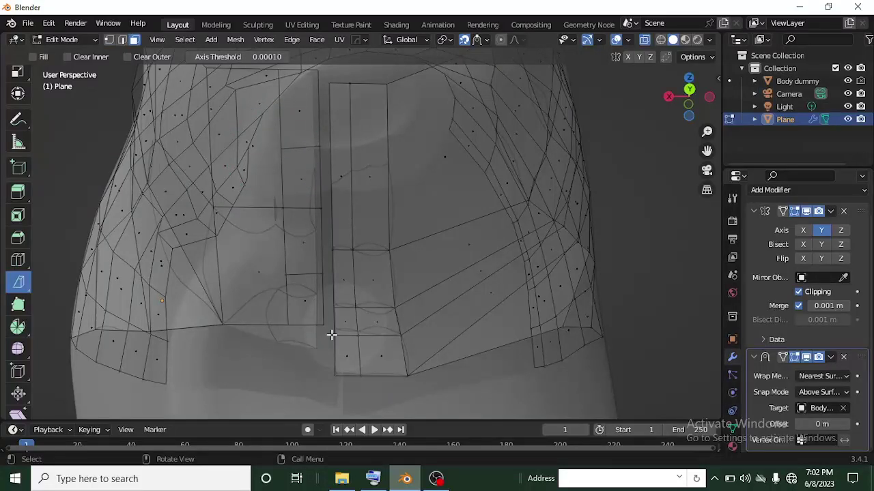
Merge the front panel's bottom corner onto the back panel's corner, and the back panel's next vertex up onto the front panel's lower cut vertex
{"action": "key", "text": "1"}
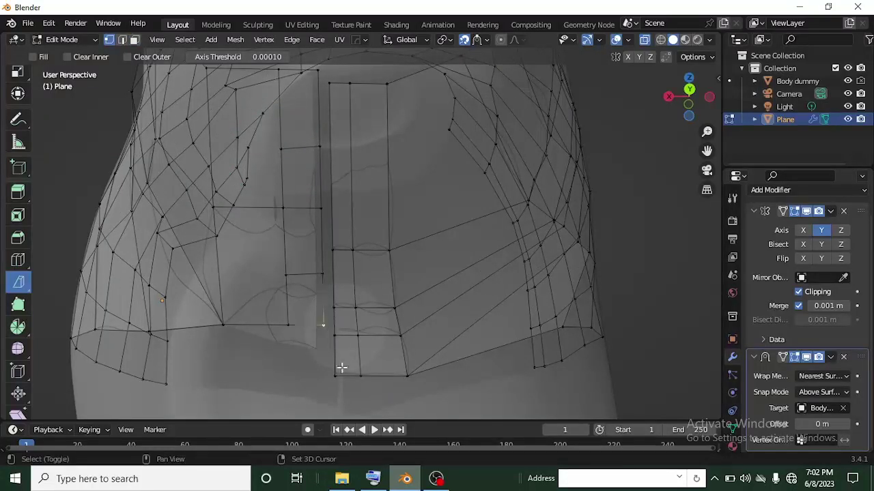
{"action": "key", "text": "m"}
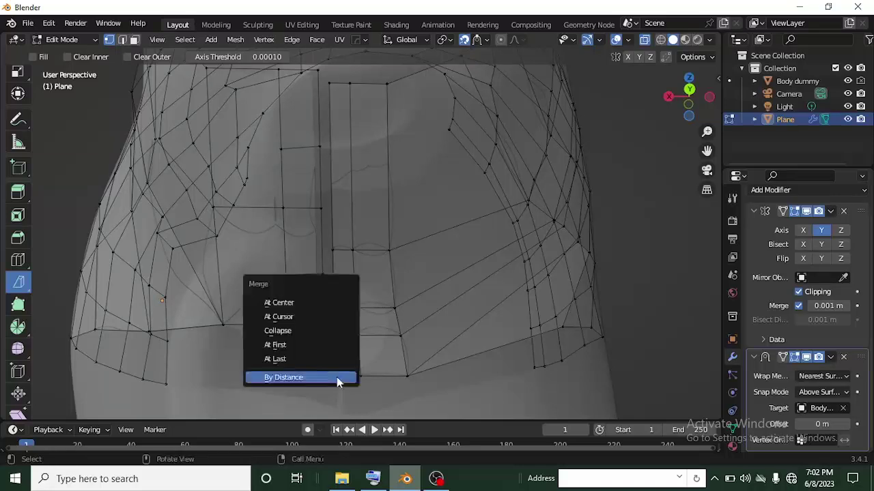
{"action": "left_click", "coordinate": [314, 359]}
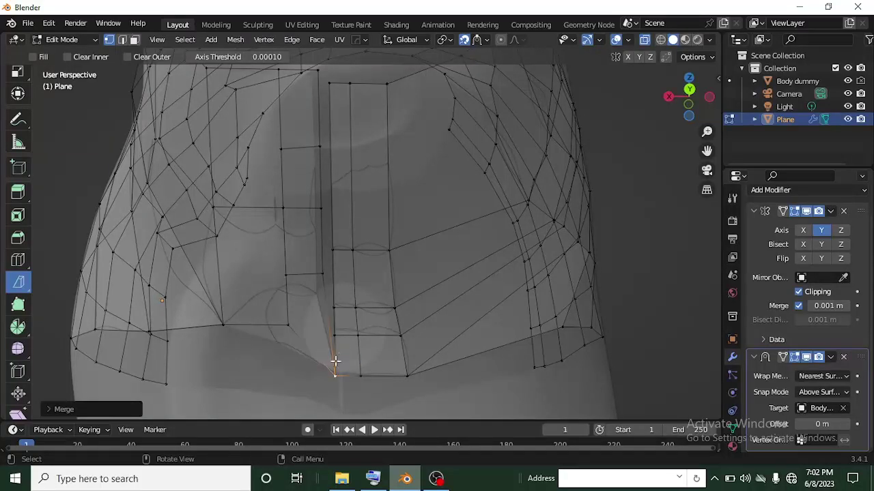
{"action": "left_click", "coordinate": [335, 337], "text": "shift"}
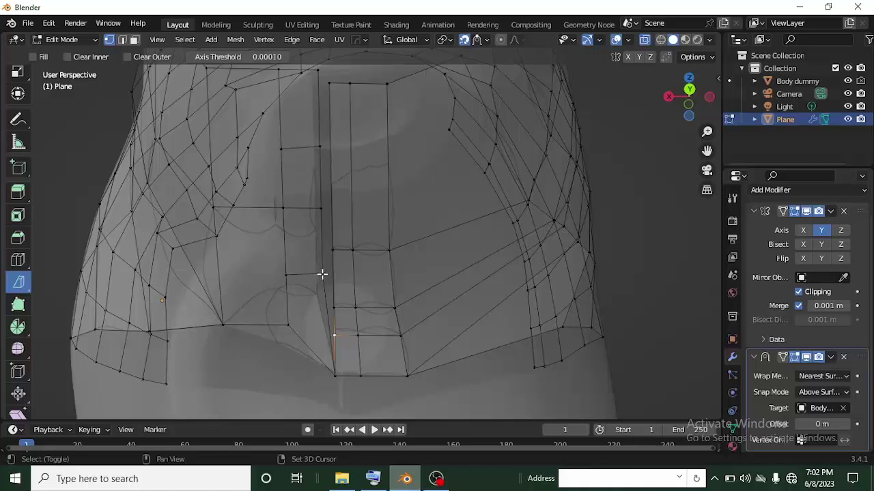
{"action": "key", "text": "m"}
{"action": "left_click", "coordinate": [324, 279]}
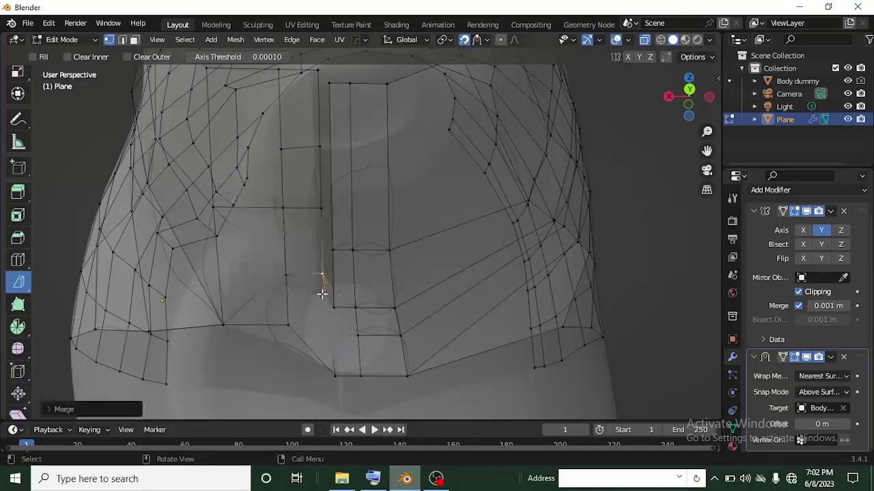
Merge the back panel's next two side-edge vertices under the armpit onto the front panel's matching side-edge vertices
{"action": "left_click", "coordinate": [335, 308], "text": "shift"}
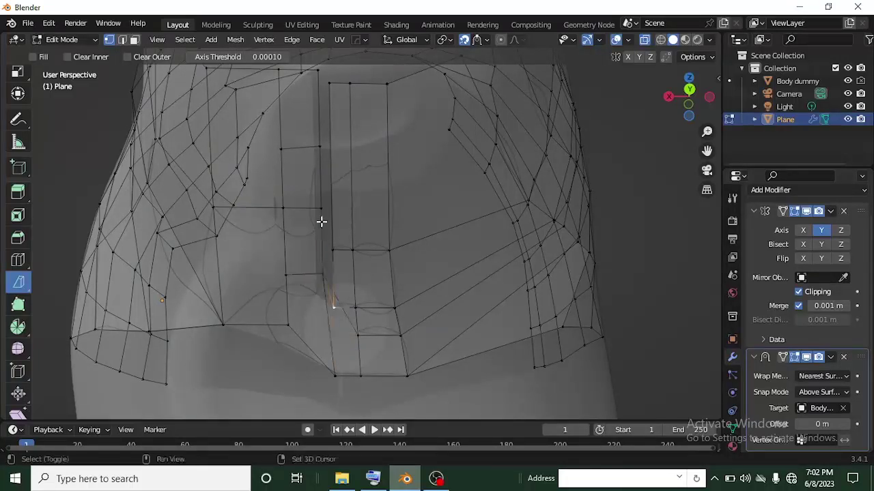
{"action": "key", "text": "m"}
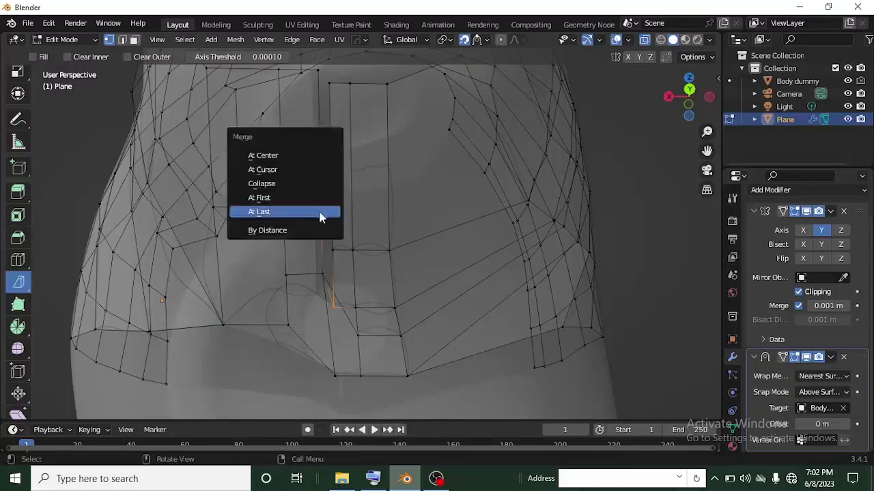
{"action": "left_click", "coordinate": [318, 216]}
{"action": "middle_click_drag", "start_coordinate": [341, 249], "coordinate": [341, 268]}
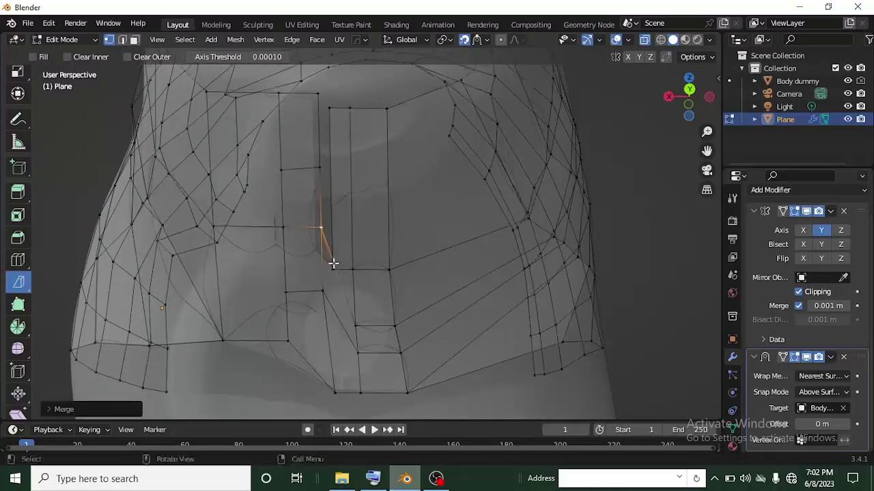
{"action": "left_click", "coordinate": [331, 265], "text": "shift"}
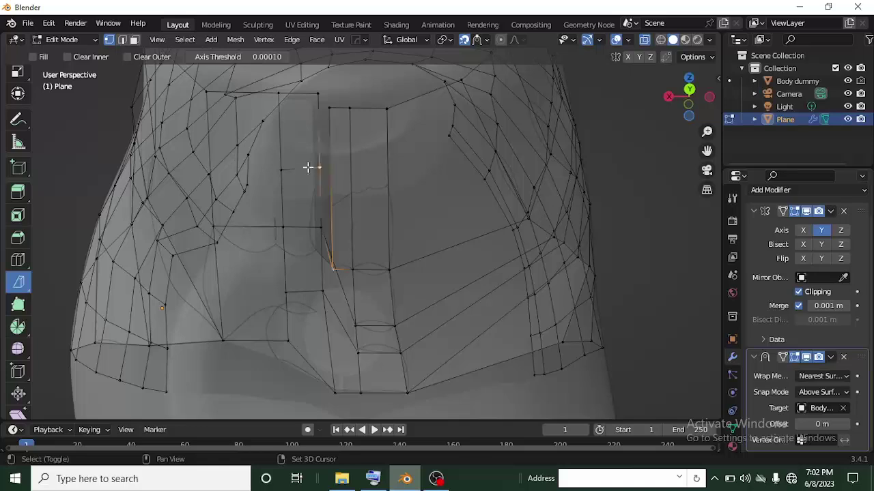
{"action": "key", "text": "m"}
{"action": "left_click", "coordinate": [306, 171]}
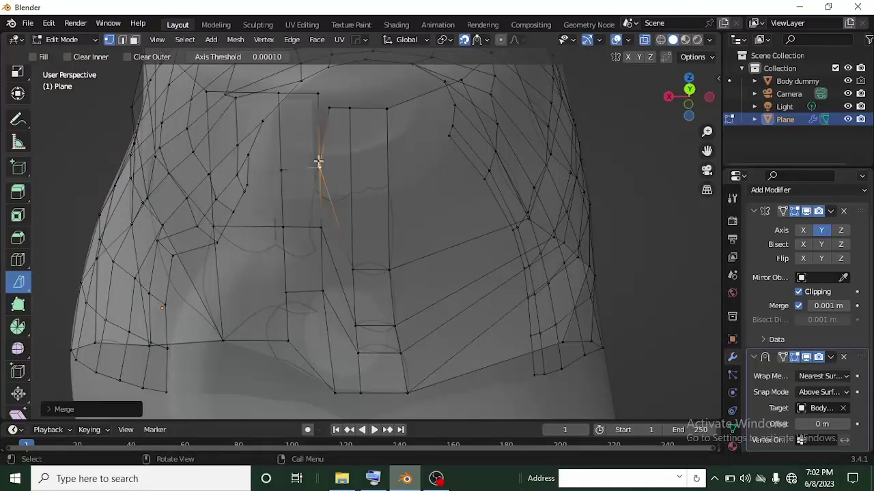
Merge the back panel's top side-edge corner onto the front panel's top corner to close the underarm seam
{"action": "left_click", "coordinate": [322, 101]}
{"action": "left_click", "coordinate": [318, 93], "text": "shift"}
{"action": "key", "text": "m"}
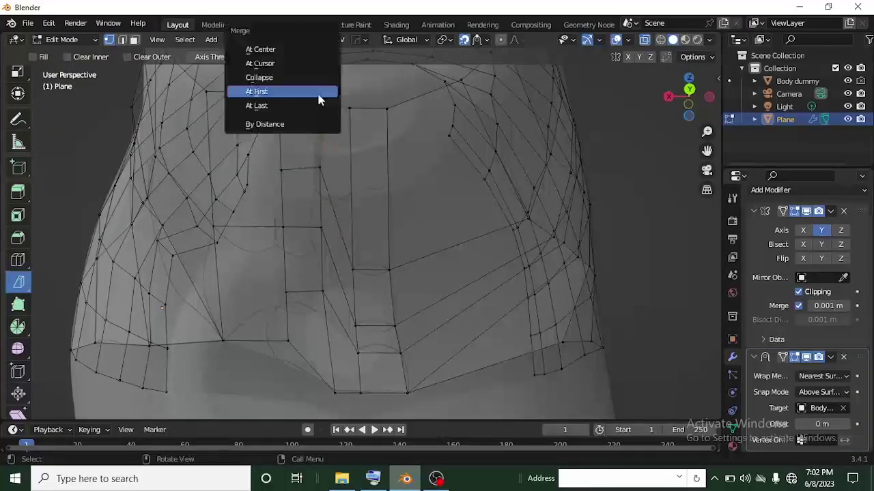
{"action": "left_click", "coordinate": [318, 106]}
{"action": "middle_click_drag", "start_coordinate": [346, 172], "coordinate": [330, 230]}
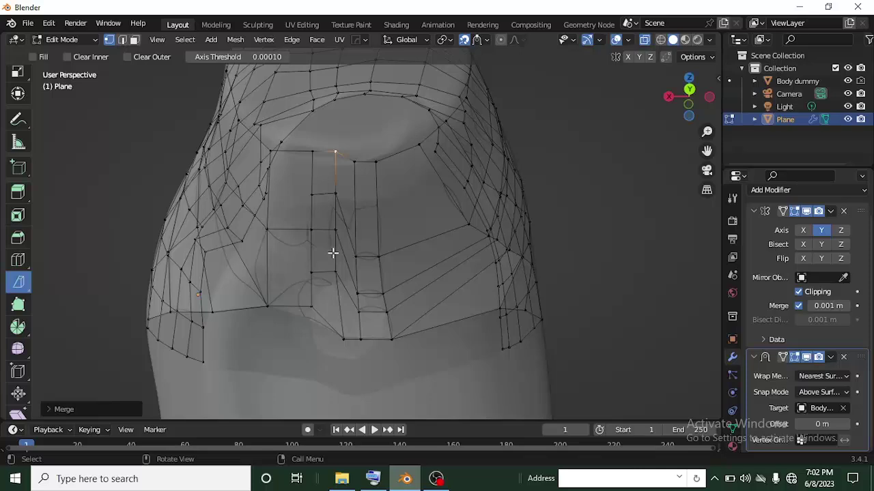
Select the merged underarm seam's edge loop and scale it to about 0.66 along global Z
{"action": "key", "text": "2"}
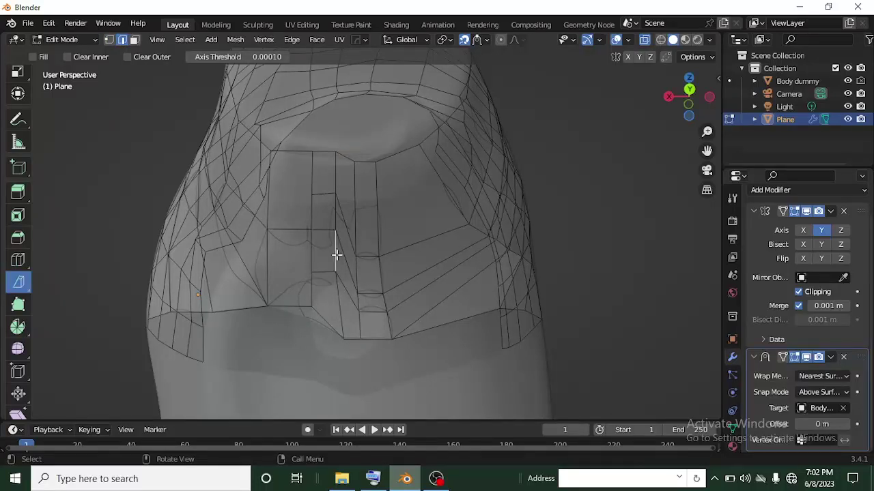
{"action": "left_click", "coordinate": [336, 254], "text": "alt"}
{"action": "key", "text": "s"}
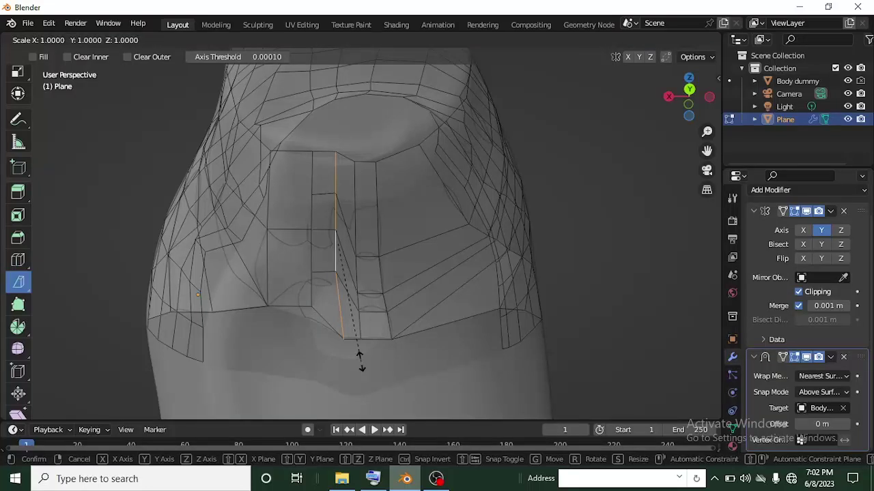
{"action": "key", "text": "z"}
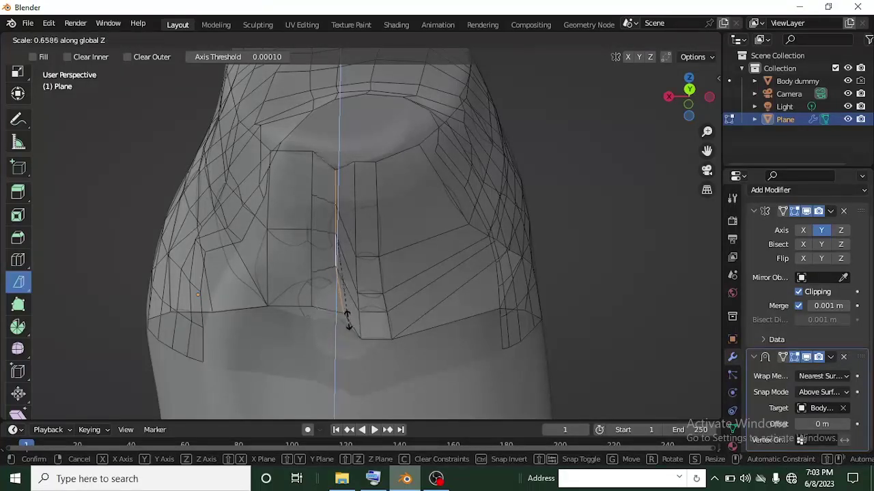
{"action": "left_click", "coordinate": [347, 317]}
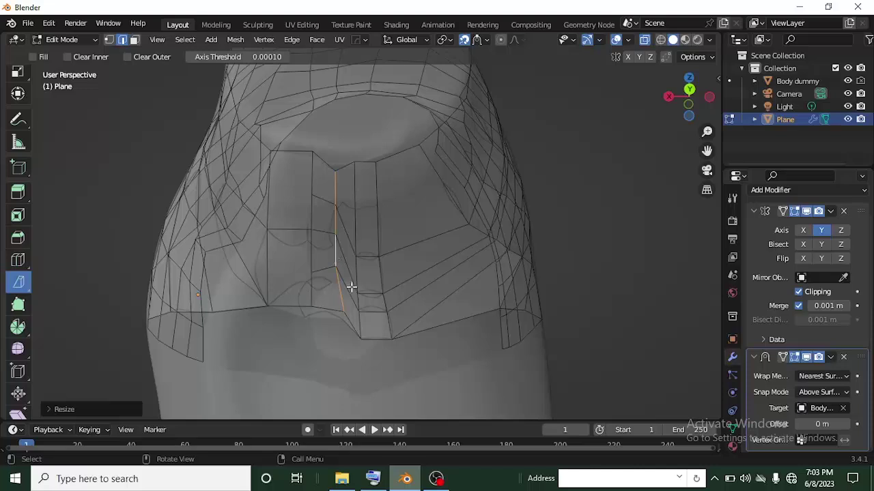
{"action": "scroll", "coordinate": [346, 301], "scroll_direction": "up", "scroll_amount": 1}
Move the underarm seam's bottom vertex and the next two front-panel bottom-edge vertices down in line with the back panel's bottom edge
{"action": "key", "text": "1"}
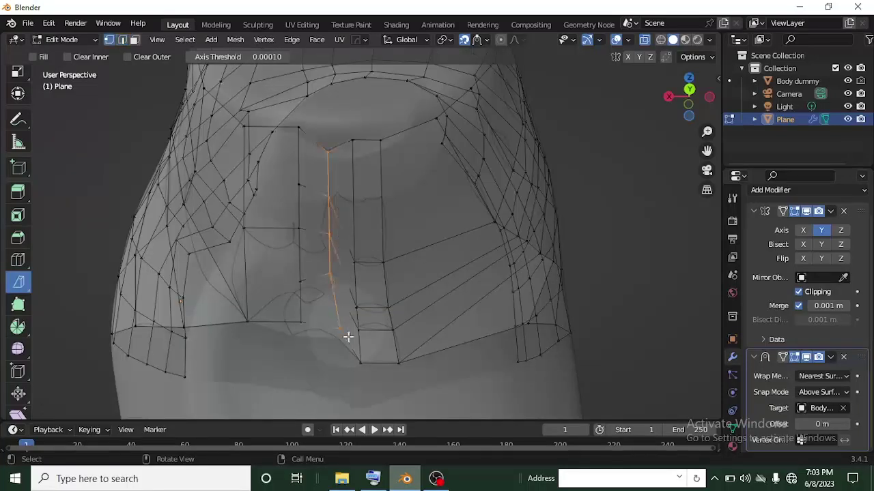
{"action": "left_click", "coordinate": [339, 327]}
{"action": "key", "text": "g"}
{"action": "left_click", "coordinate": [334, 355]}
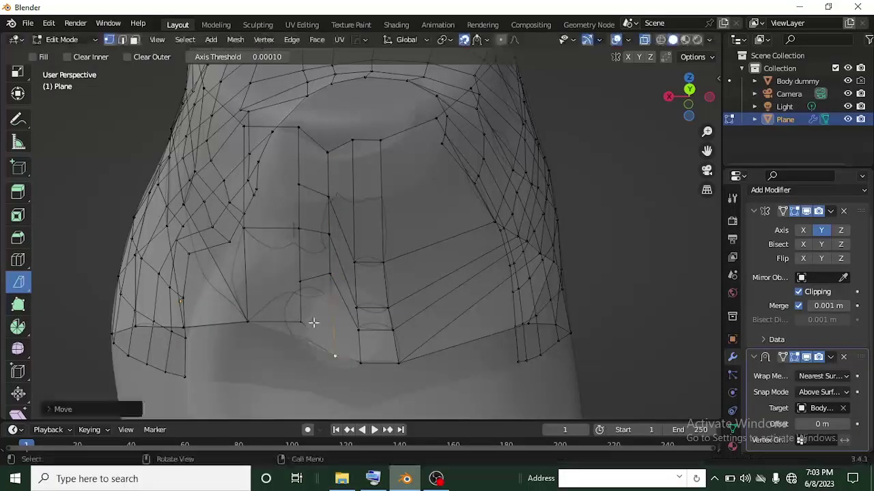
{"action": "key", "text": "g"}
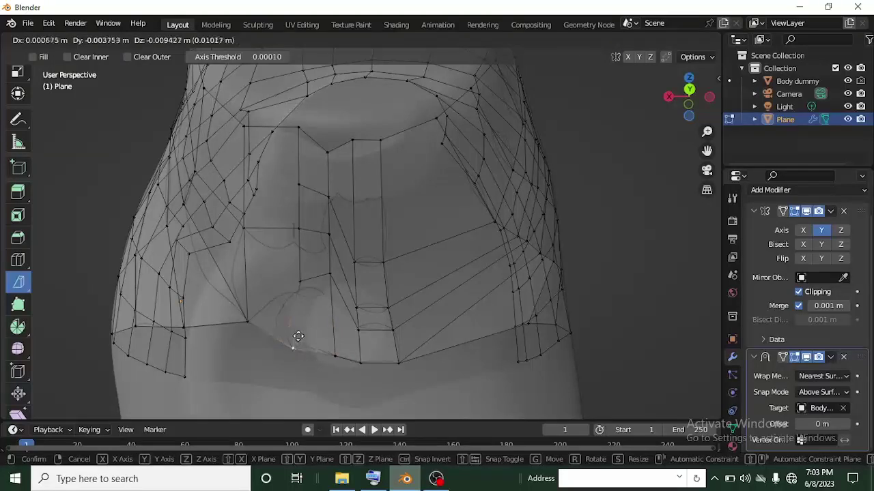
{"action": "left_click", "coordinate": [254, 311]}
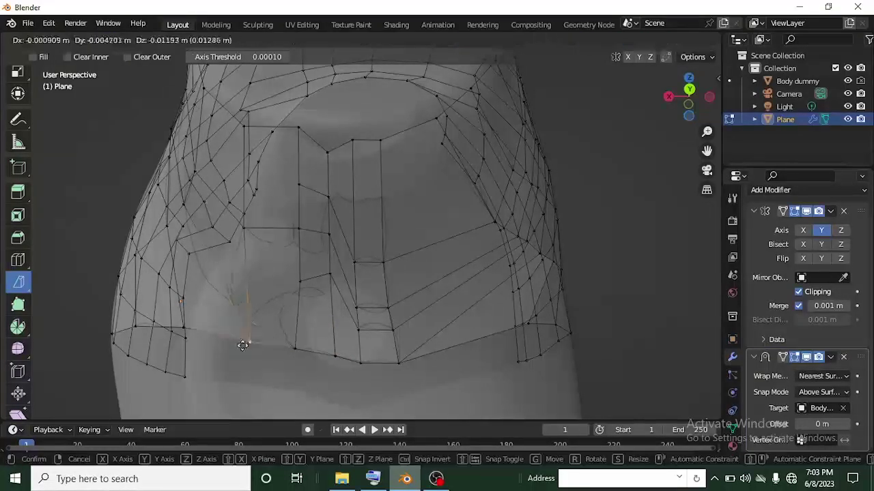
{"action": "middle_click_drag", "start_coordinate": [250, 348], "coordinate": [138, 351]}
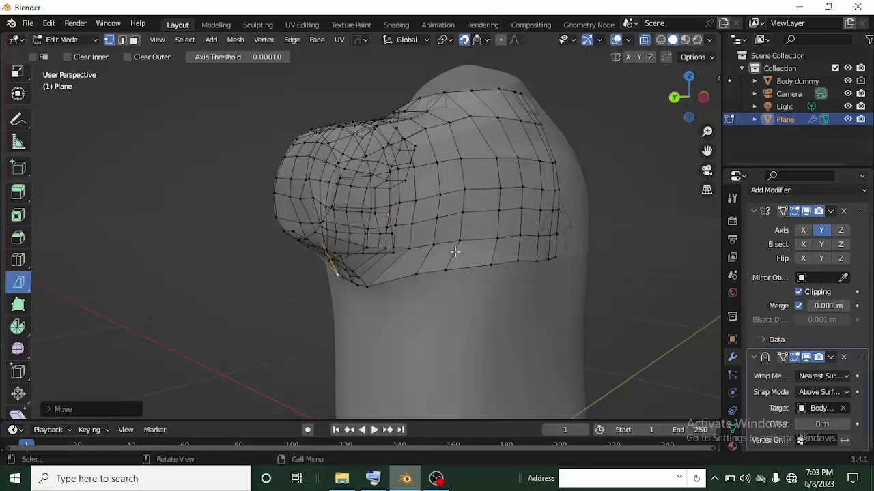
Turn on proportional editing and lower the back panel's bottom-edge vertex near the armpit about 0.024 m with a 0.1486 m influence
{"action": "left_click", "coordinate": [501, 39]}
{"action": "scroll", "coordinate": [437, 232], "scroll_direction": "up", "scroll_amount": 3}
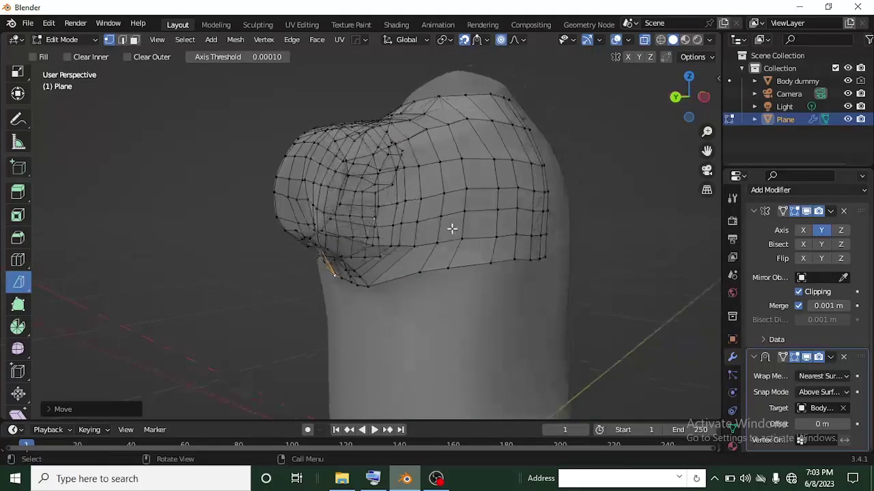
{"action": "left_click", "coordinate": [449, 291]}
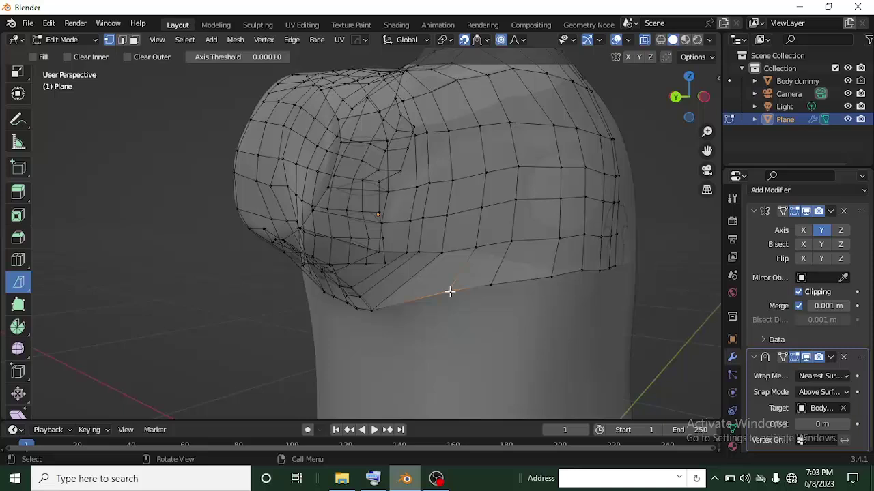
{"action": "key", "text": "g"}
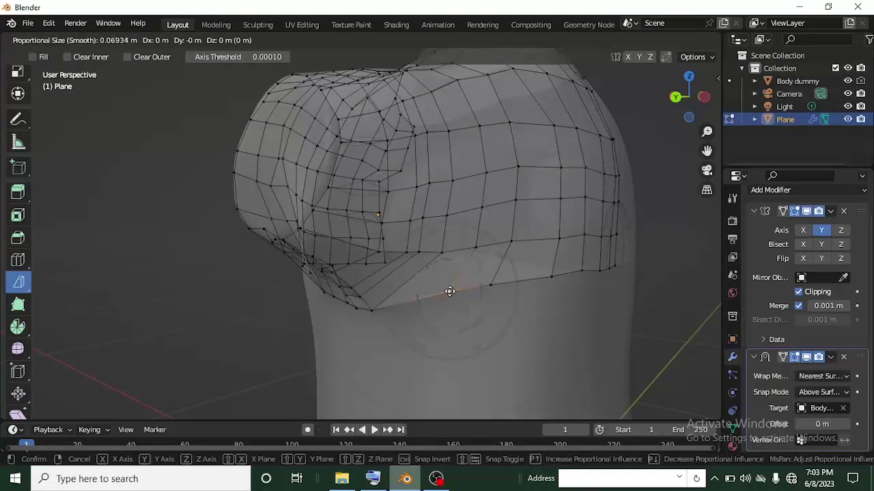
{"action": "scroll", "coordinate": [450, 291], "scroll_direction": "down", "scroll_amount": 8}
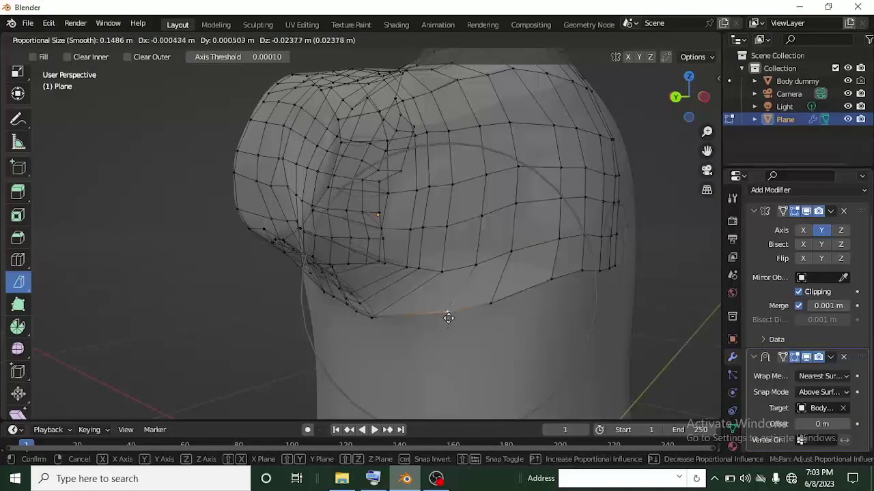
{"action": "left_click", "coordinate": [447, 318]}
{"action": "middle_click_drag", "start_coordinate": [448, 318], "coordinate": [428, 313]}
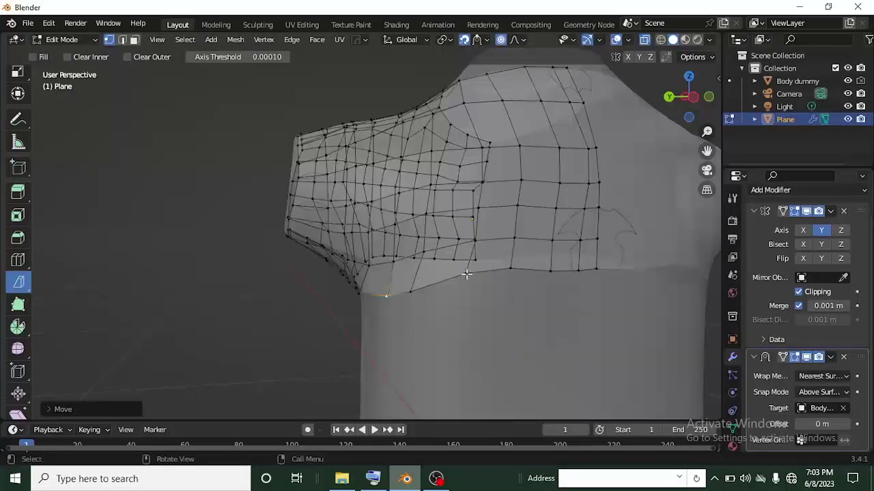
Lower the back panel's remaining bottom-edge vertices toward the centre line, using a smaller influence of about 0.084 m for the centre vertex
{"action": "key", "text": "g"}
{"action": "left_click", "coordinate": [511, 290]}
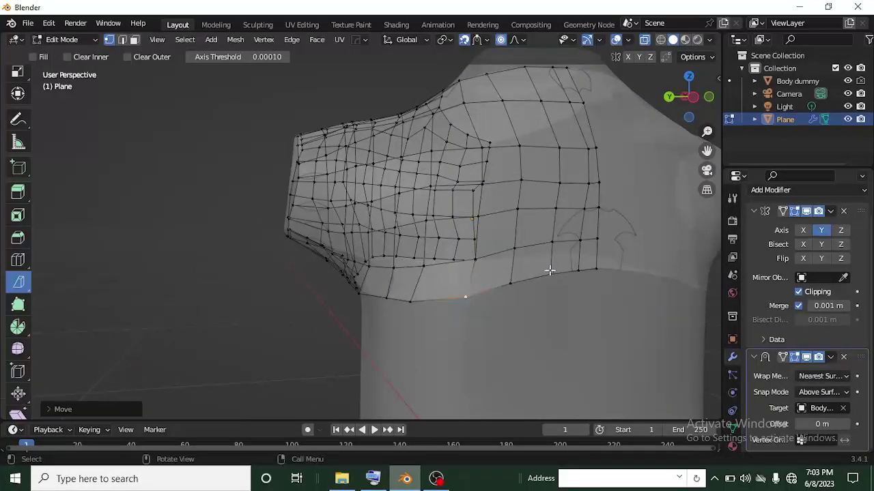
{"action": "key", "text": "g"}
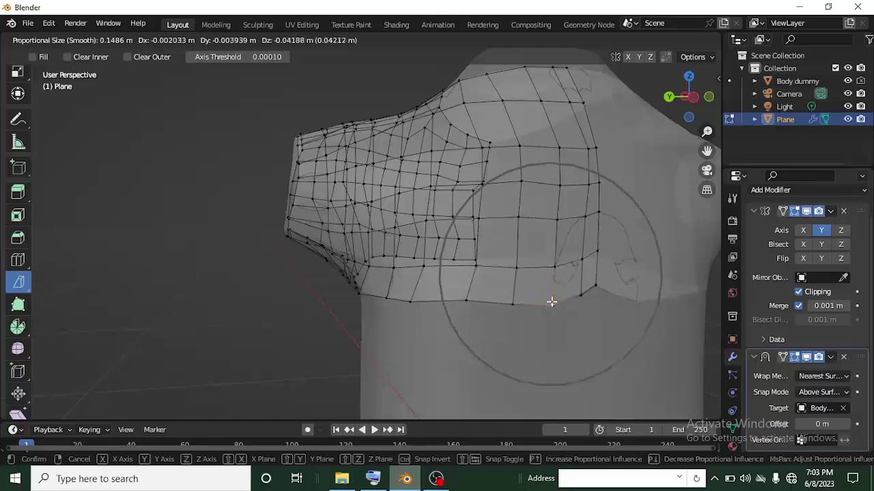
{"action": "left_click", "coordinate": [551, 302]}
{"action": "key", "text": "g"}
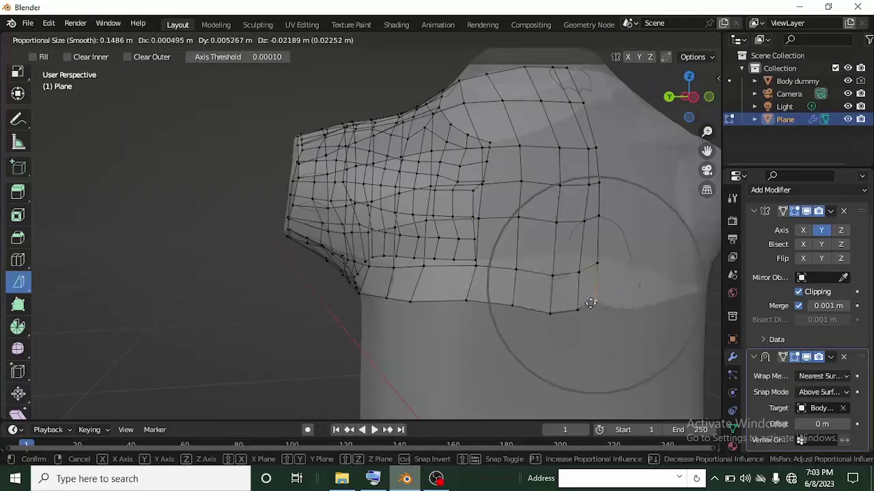
{"action": "scroll", "coordinate": [589, 301], "scroll_direction": "up", "scroll_amount": 7}
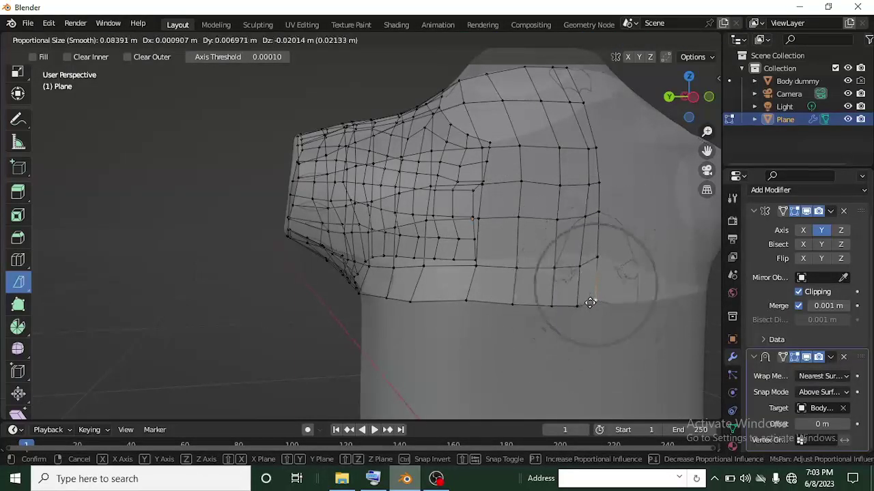
{"action": "left_click", "coordinate": [589, 305]}
{"action": "scroll", "coordinate": [478, 297], "scroll_direction": "down", "scroll_amount": 5}
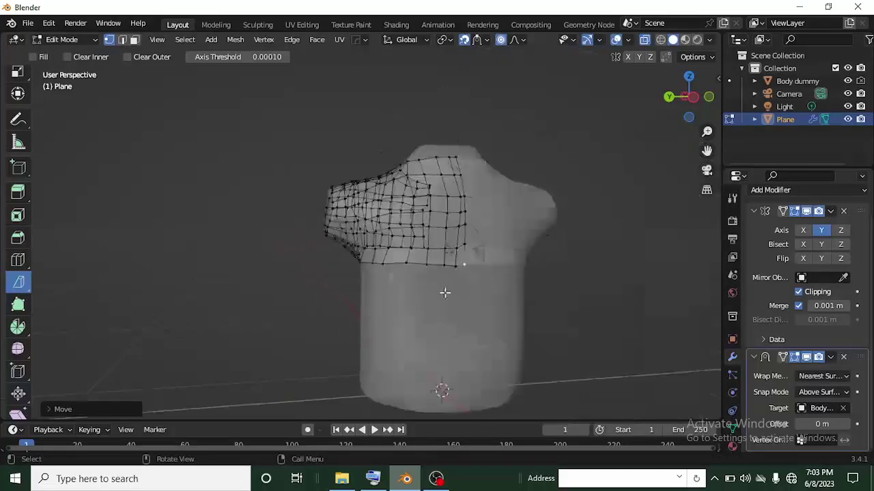
Lower the front panel's bottom-edge vertices from the middle of the panel to the armpit to level the edge
{"action": "middle_click_drag", "start_coordinate": [415, 302], "coordinate": [358, 325]}
{"action": "scroll", "coordinate": [358, 325], "scroll_direction": "up", "scroll_amount": 2}
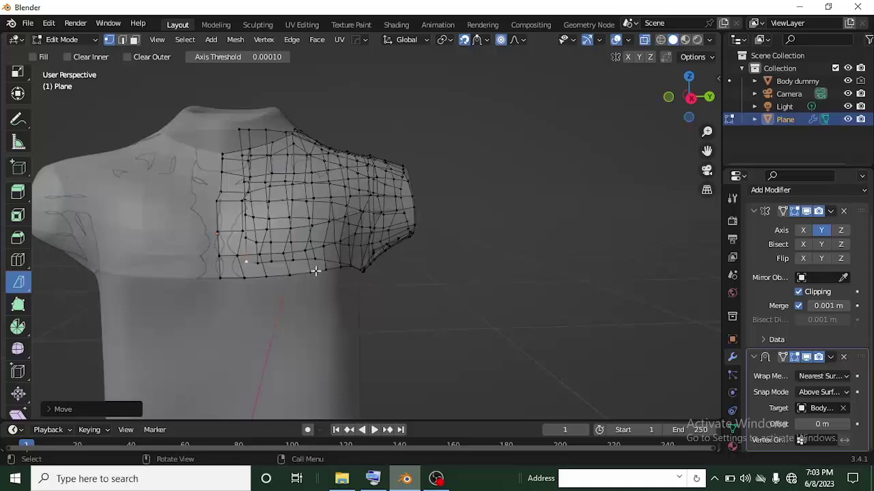
{"action": "scroll", "coordinate": [307, 273], "scroll_direction": "up", "scroll_amount": 1}
{"action": "key", "text": "g"}
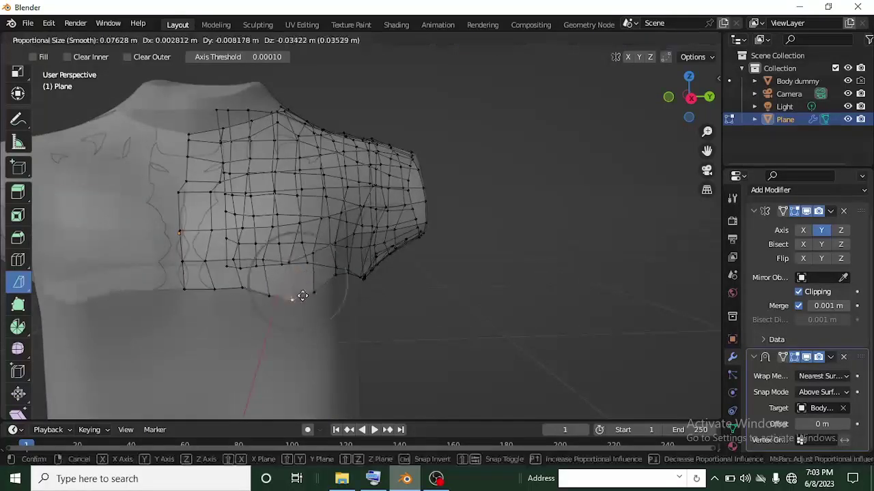
{"action": "left_click", "coordinate": [333, 285]}
{"action": "scroll", "coordinate": [337, 289], "scroll_direction": "up", "scroll_amount": 2}
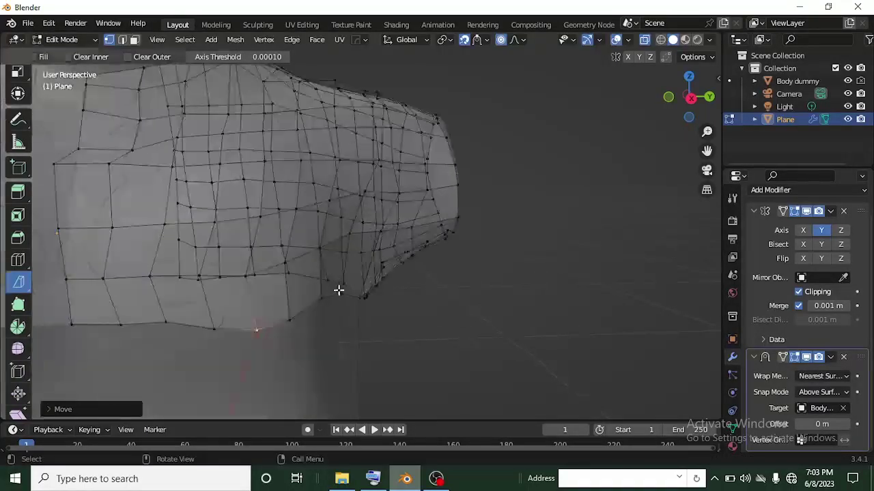
{"action": "left_click", "coordinate": [321, 305]}
{"action": "key", "text": "g"}
{"action": "left_click", "coordinate": [321, 318]}
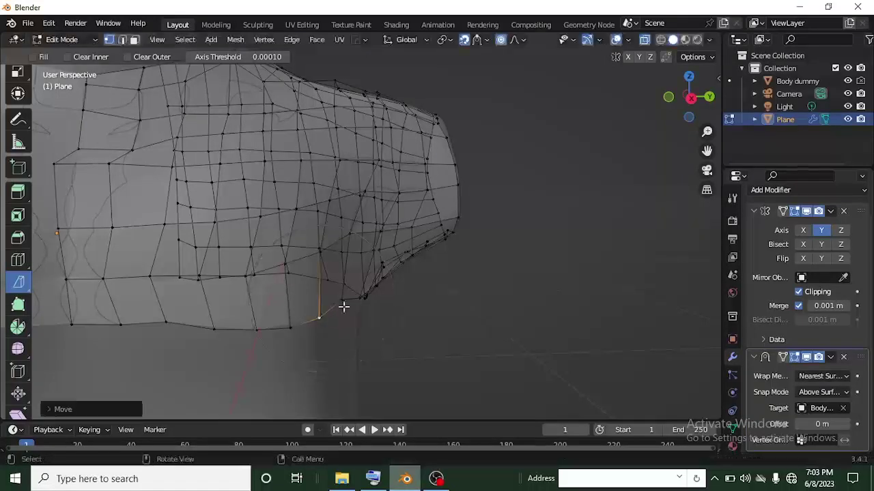
{"action": "key", "text": "g"}
{"action": "left_click", "coordinate": [343, 312]}
{"action": "scroll", "coordinate": [343, 312], "scroll_direction": "down", "scroll_amount": 3}
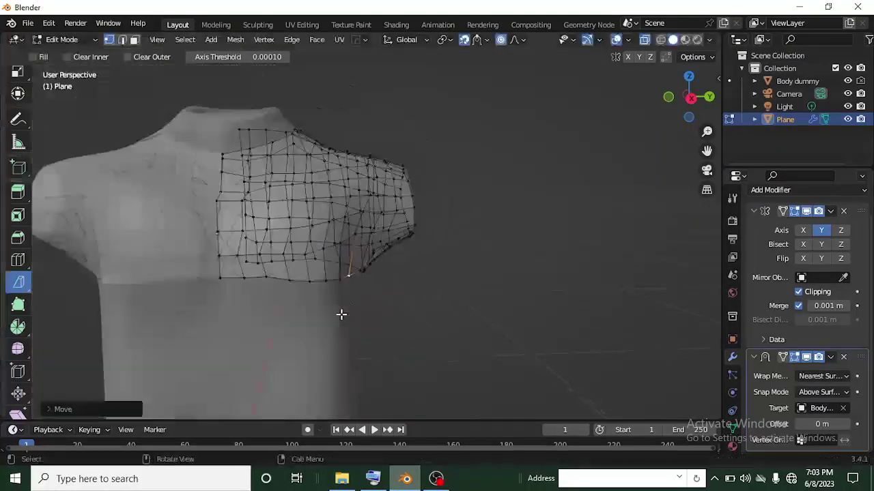
Lower the front panel's bottom-edge vertices near the centre, including the centre-line vertex, to straighten the bottom edge
{"action": "left_click", "coordinate": [265, 275]}
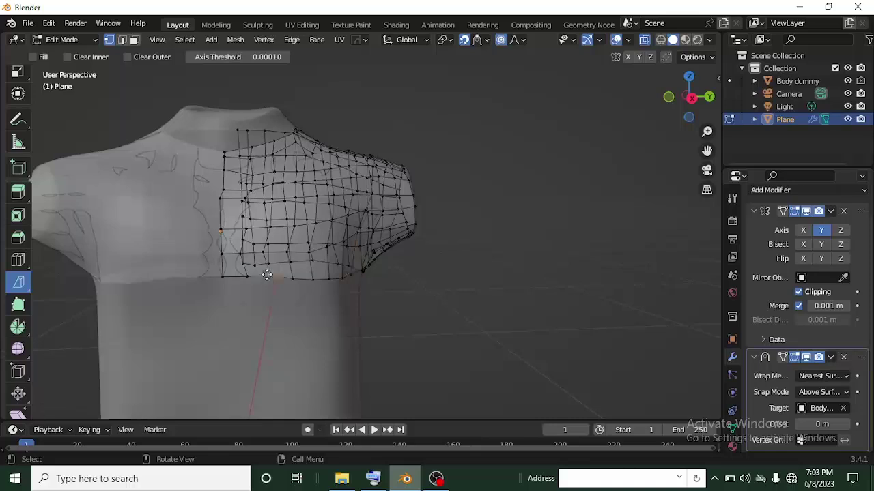
{"action": "key", "text": "g"}
{"action": "left_click", "coordinate": [268, 282]}
{"action": "left_click", "coordinate": [225, 280]}
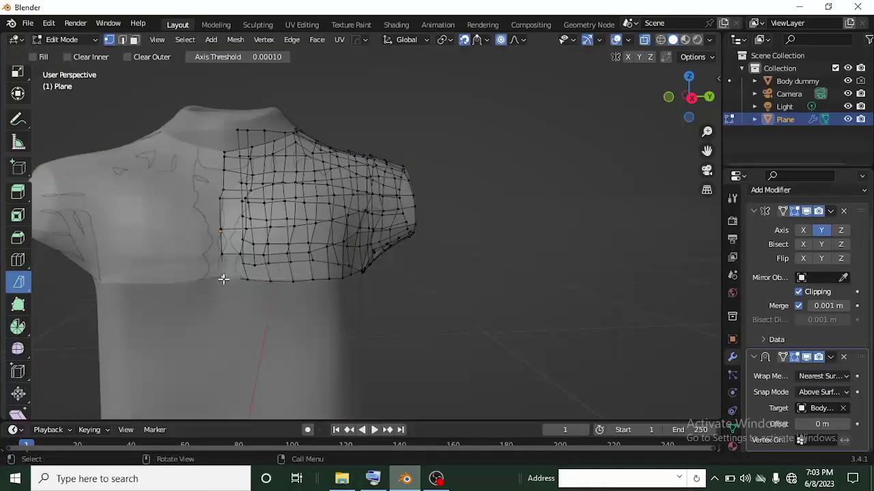
{"action": "key", "text": "g"}
{"action": "left_click", "coordinate": [221, 289]}
{"action": "scroll", "coordinate": [324, 287], "scroll_direction": "down", "scroll_amount": 4}
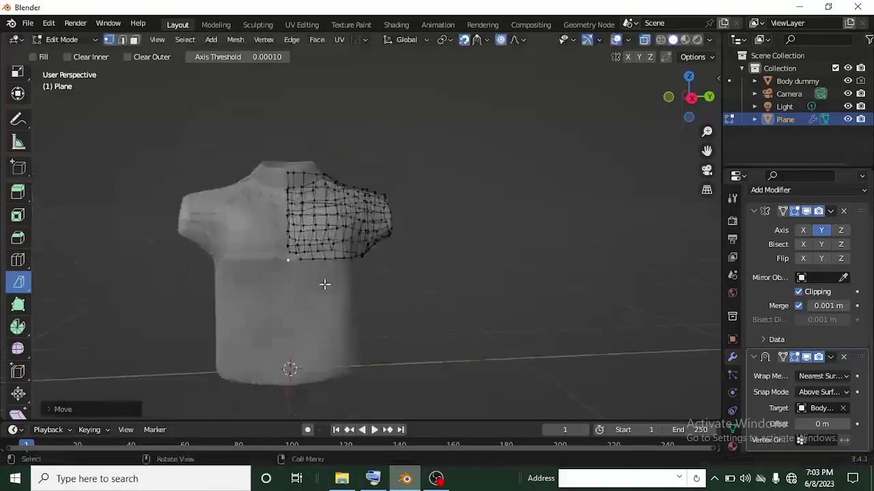
{"action": "middle_click_drag", "start_coordinate": [323, 287], "coordinate": [318, 306]}
{"action": "scroll", "coordinate": [318, 306], "scroll_direction": "up", "scroll_amount": 4}
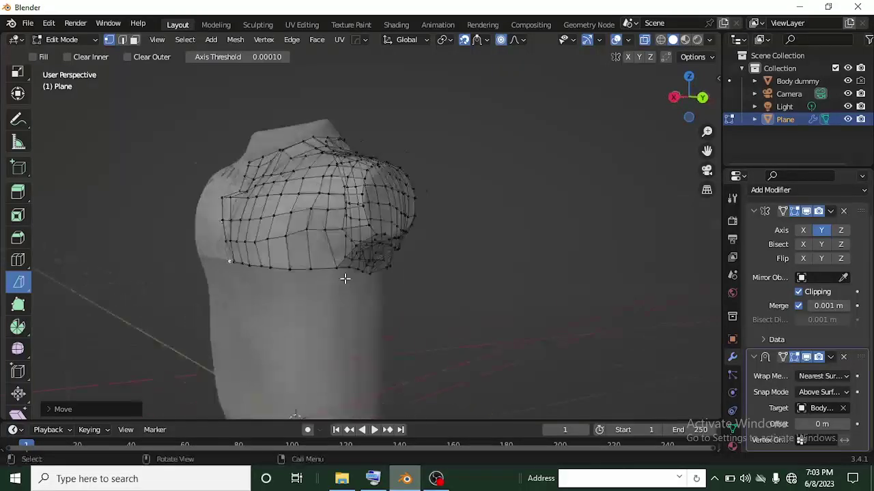
Lower the bottom-edge vertex just below the armpit using proportional editing with an influence of about 0.1015 m
{"action": "middle_click_drag", "start_coordinate": [306, 265], "coordinate": [290, 259]}
{"action": "scroll", "coordinate": [290, 259], "scroll_direction": "up", "scroll_amount": 2}
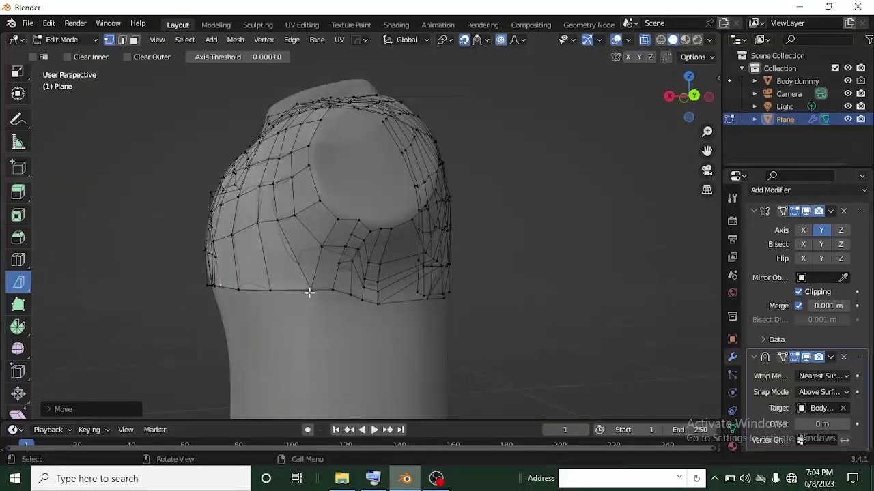
{"action": "left_click", "coordinate": [309, 292]}
{"action": "key", "text": "g"}
{"action": "scroll", "coordinate": [309, 292], "scroll_direction": "up", "scroll_amount": 3}
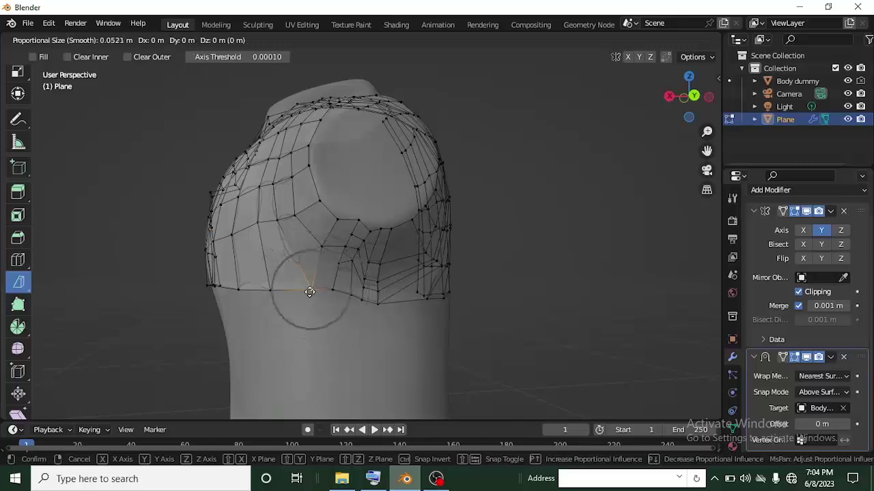
{"action": "scroll", "coordinate": [310, 300], "scroll_direction": "down", "scroll_amount": 8}
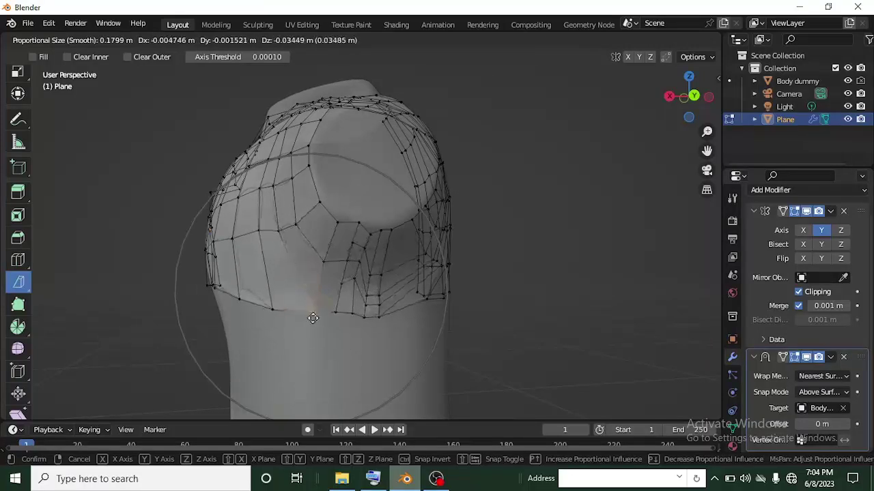
{"action": "scroll", "coordinate": [313, 318], "scroll_direction": "up", "scroll_amount": 6}
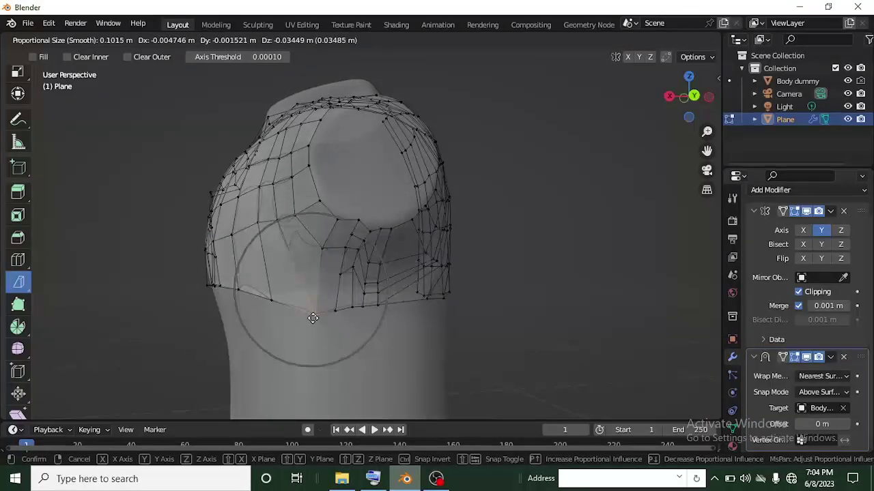
{"action": "left_click", "coordinate": [313, 309]}
Lower the front panel's bottom-edge vertices midway along the panel toward the armpit, moving the first about 0.03 m down
{"action": "mouse_move", "coordinate": [316, 308]}
{"action": "middle_mouse_down"}
{"action": "mouse_move", "coordinate": [400, 312]}
{"action": "mouse_move", "coordinate": [316, 298]}
{"action": "middle_mouse_up"}
{"action": "left_click", "coordinate": [248, 295]}
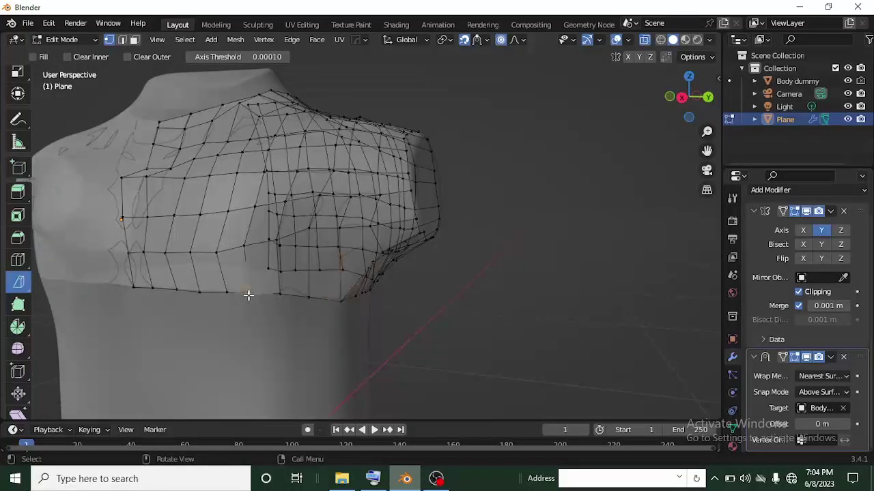
{"action": "key", "text": "g"}
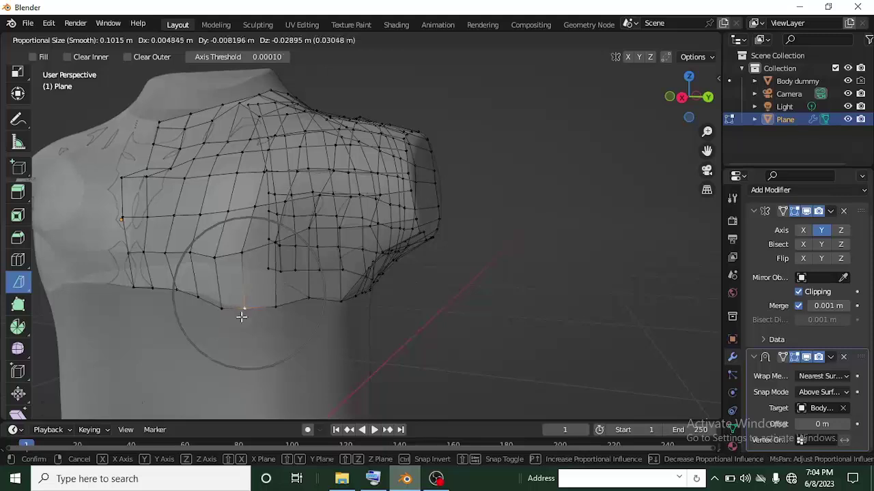
{"action": "left_click", "coordinate": [244, 314]}
{"action": "key", "text": "g"}
{"action": "left_click", "coordinate": [307, 303]}
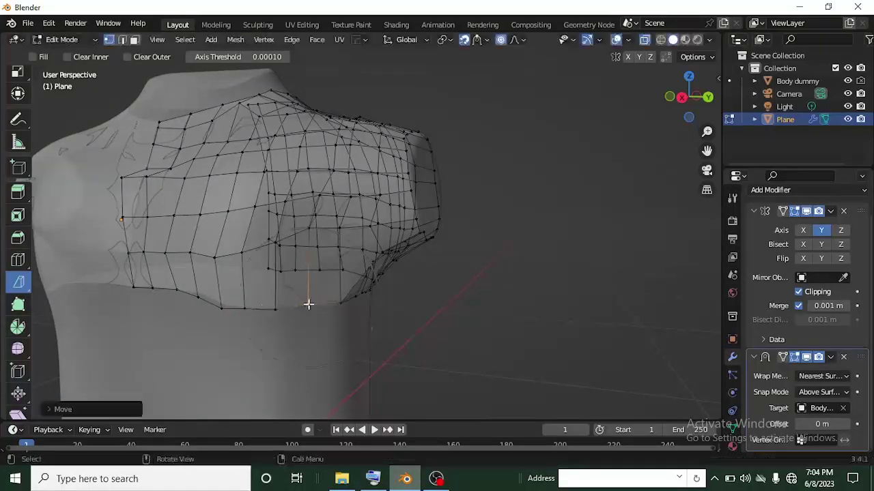
Lower the front panel's bottom-edge vertex near the centre about 0.029 m and the centre-line vertex about 0.019 m to level the edge
{"action": "middle_click_drag", "start_coordinate": [280, 303], "coordinate": [271, 297]}
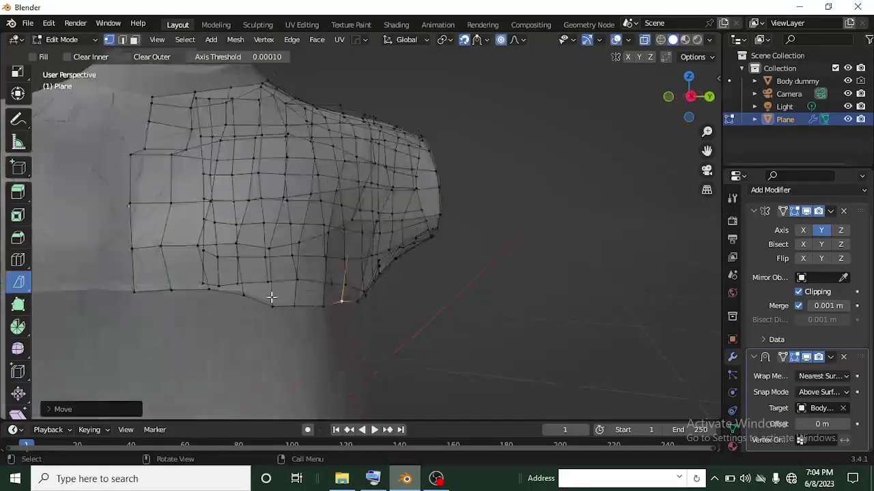
{"action": "left_click", "coordinate": [206, 287]}
{"action": "key", "text": "g"}
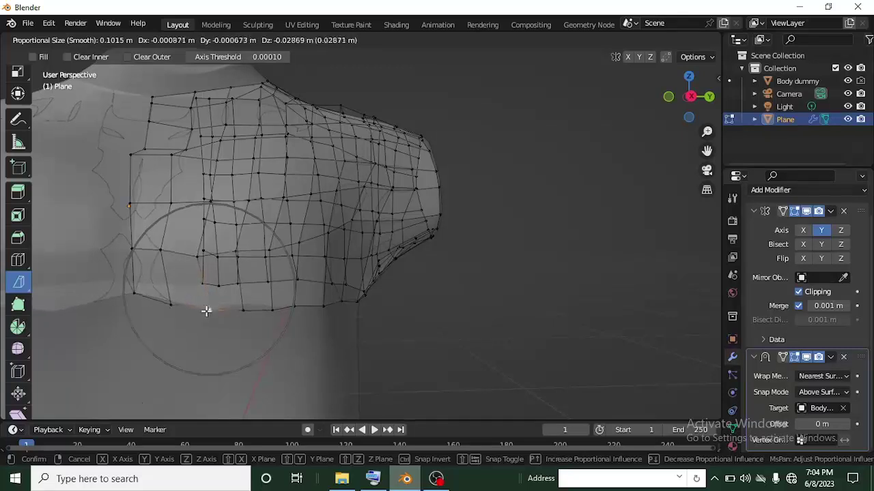
{"action": "left_click", "coordinate": [206, 310]}
{"action": "left_click", "coordinate": [131, 293]}
{"action": "key", "text": "g"}
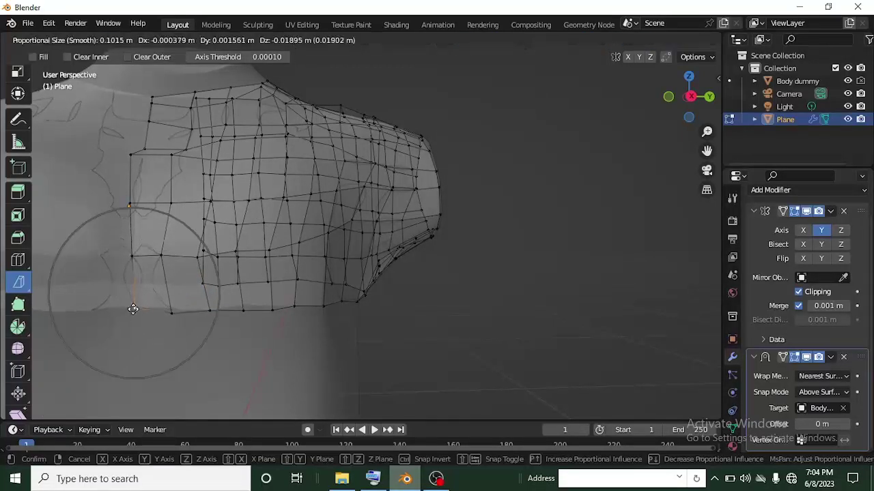
{"action": "left_click", "coordinate": [134, 311]}
Select the shirt's whole bottom edge loop in edge selection and extrude it a short distance downward
{"action": "scroll", "coordinate": [141, 309], "scroll_direction": "down", "scroll_amount": 2}
{"action": "scroll", "coordinate": [140, 308], "scroll_direction": "down", "scroll_amount": 2}
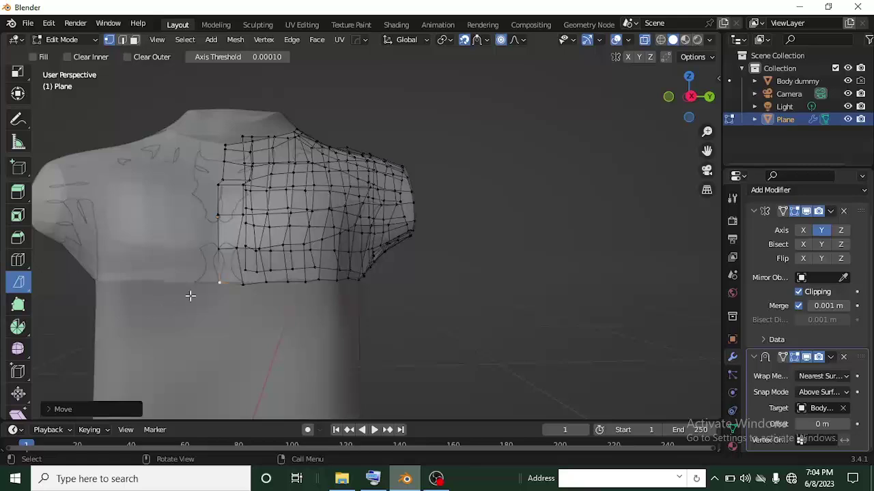
{"action": "key", "text": "2"}
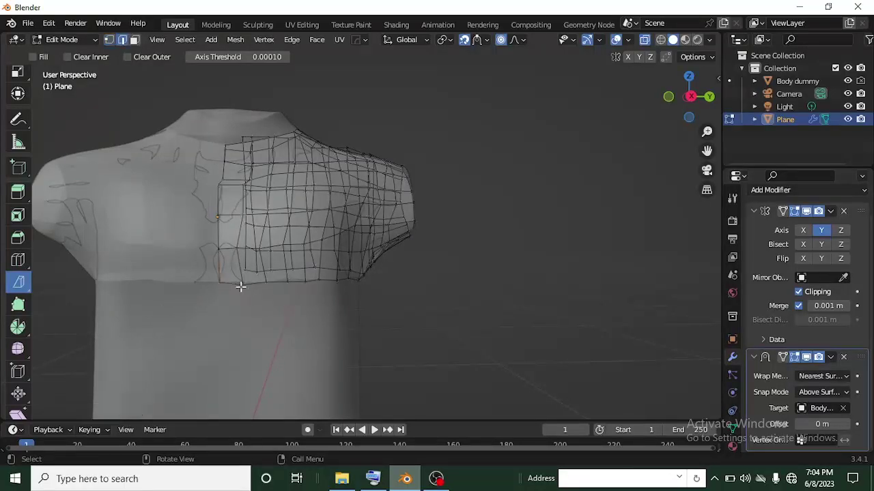
{"action": "scroll", "coordinate": [240, 287], "scroll_direction": "up", "scroll_amount": 3}
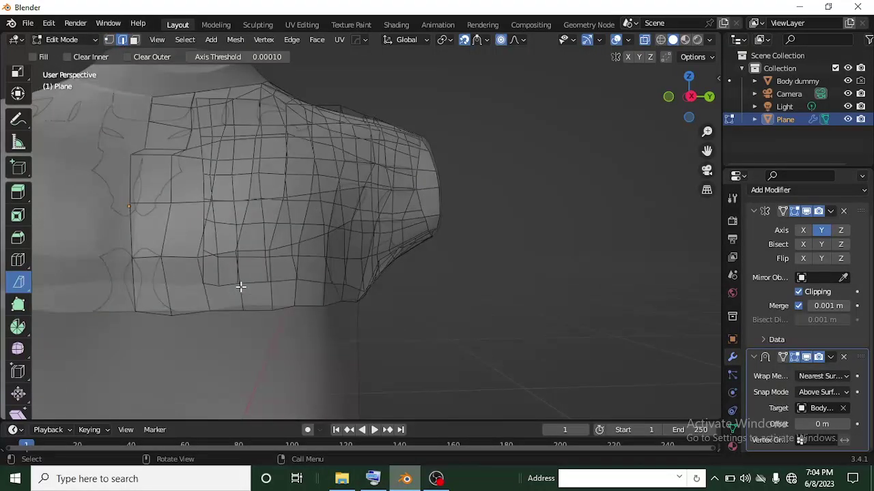
{"action": "left_click", "coordinate": [197, 310], "text": "alt"}
{"action": "middle_click_drag", "start_coordinate": [194, 302], "coordinate": [344, 272]}
{"action": "scroll", "coordinate": [234, 312], "scroll_direction": "down", "scroll_amount": 3}
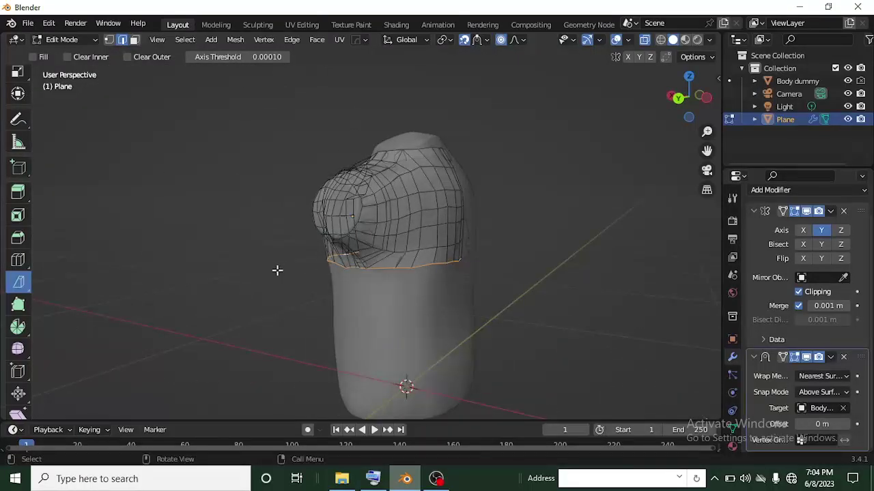
{"action": "middle_click_drag", "start_coordinate": [277, 271], "coordinate": [466, 259]}
{"action": "scroll", "coordinate": [322, 302], "scroll_direction": "up", "scroll_amount": 2}
{"action": "key", "text": "g"}
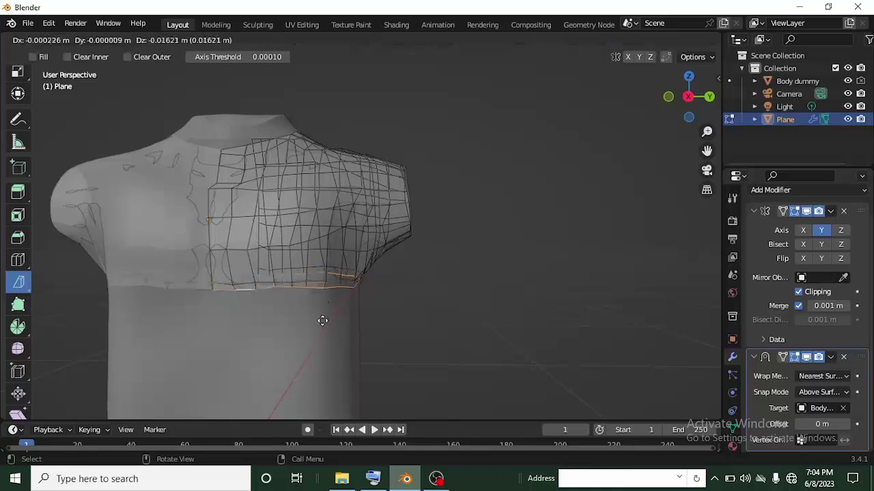
{"action": "left_click", "coordinate": [322, 321]}
Extrude the bottom edge loop downward in successive rows until the shirt reaches the bottom of the body dummy
{"action": "key", "text": "e"}
{"action": "left_click", "coordinate": [321, 359]}
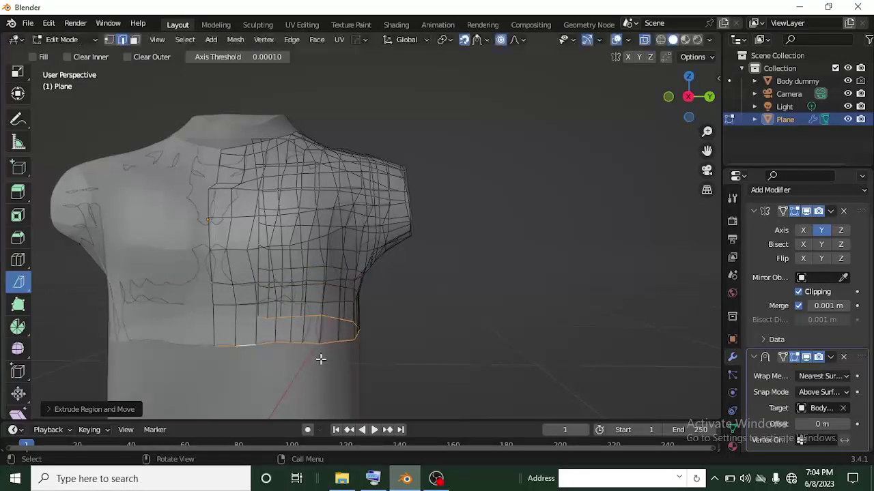
{"action": "key", "text": "e"}
{"action": "left_click", "coordinate": [328, 375]}
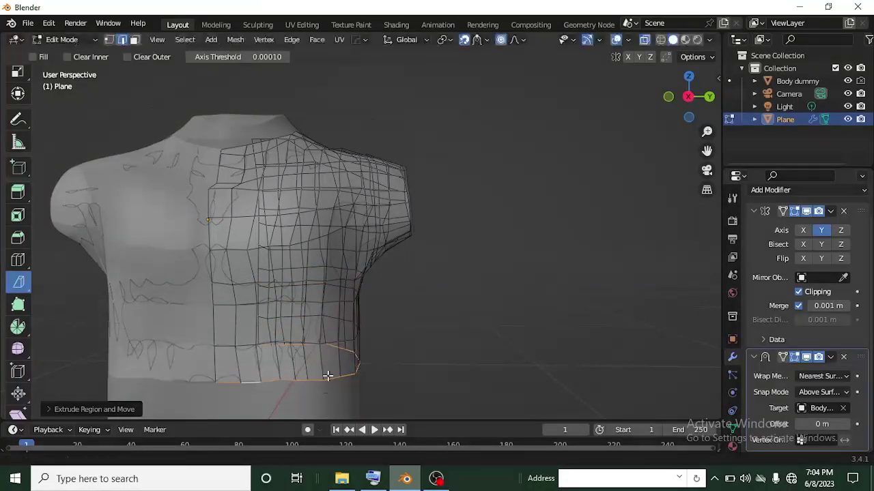
{"action": "middle_click_drag", "start_coordinate": [328, 375], "coordinate": [357, 291]}
{"action": "key", "text": "g"}
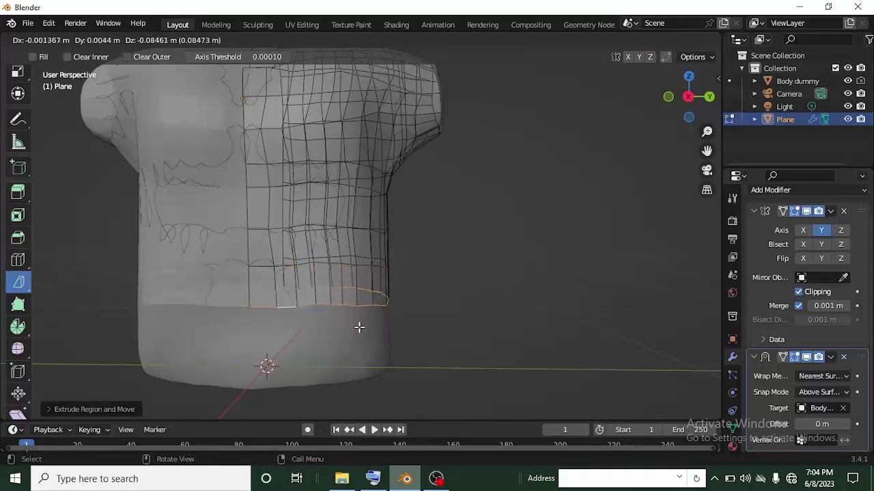
{"action": "left_click", "coordinate": [361, 349]}
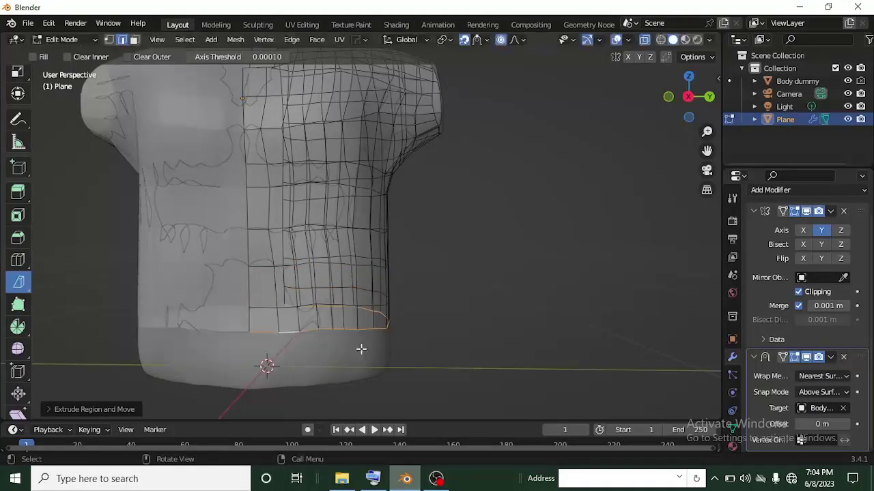
{"action": "key", "text": "e"}
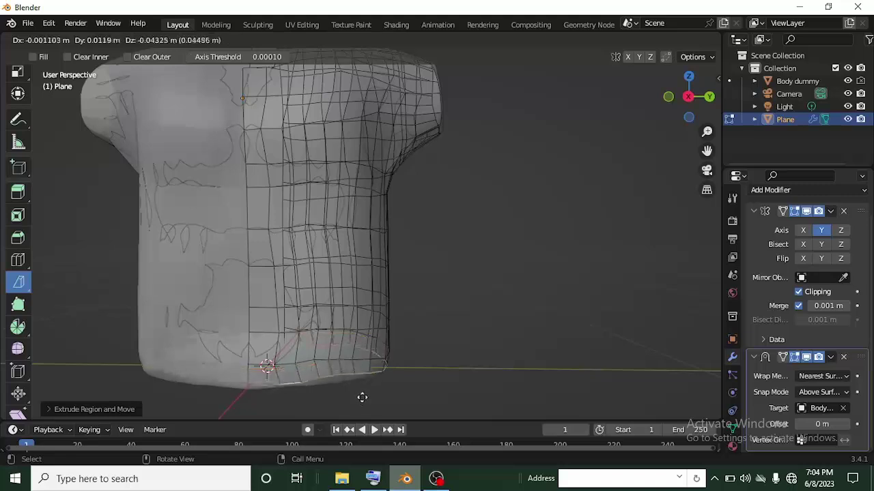
{"action": "left_click", "coordinate": [362, 413]}
Return to Object Mode and add a Catmull-Clark Subdivision Surface modifier to the shirt with 2 viewport levels
{"action": "middle_click_drag", "start_coordinate": [362, 414], "coordinate": [437, 372]}
{"action": "left_click", "coordinate": [75, 40]}
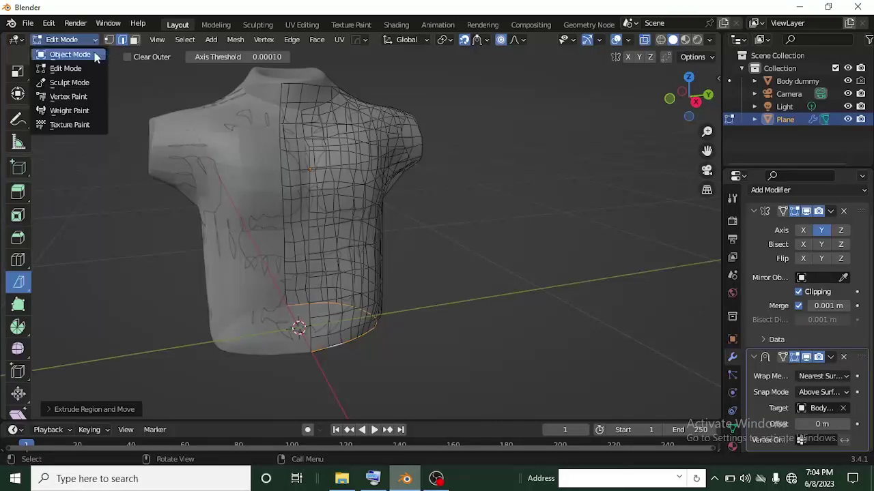
{"action": "left_click", "coordinate": [76, 52]}
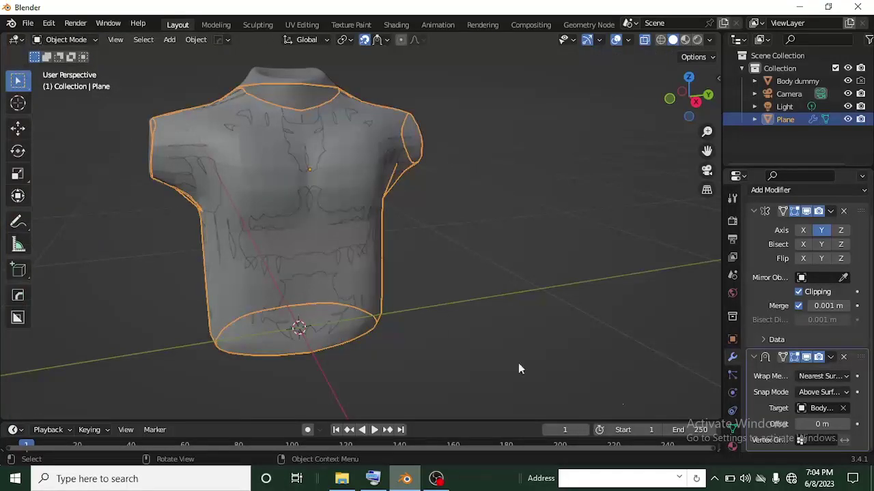
{"action": "left_click", "coordinate": [827, 194]}
{"action": "left_click", "coordinate": [617, 422]}
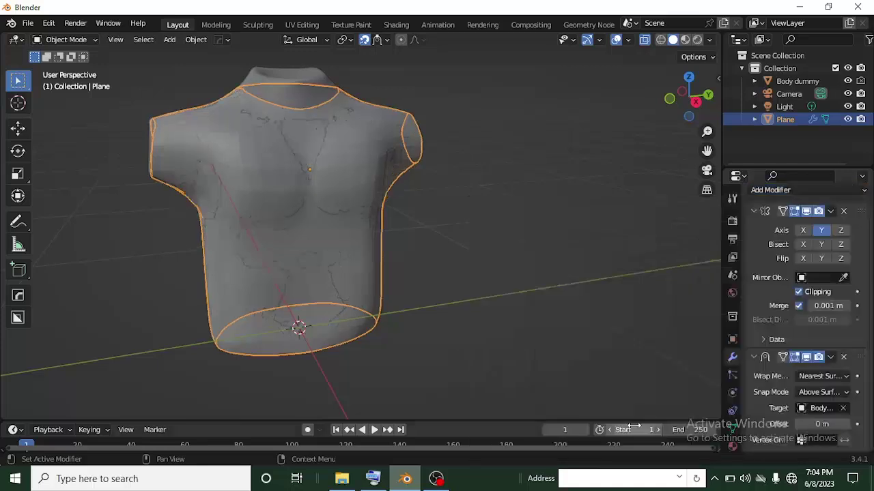
{"action": "scroll", "coordinate": [824, 370], "scroll_direction": "down", "scroll_amount": 4}
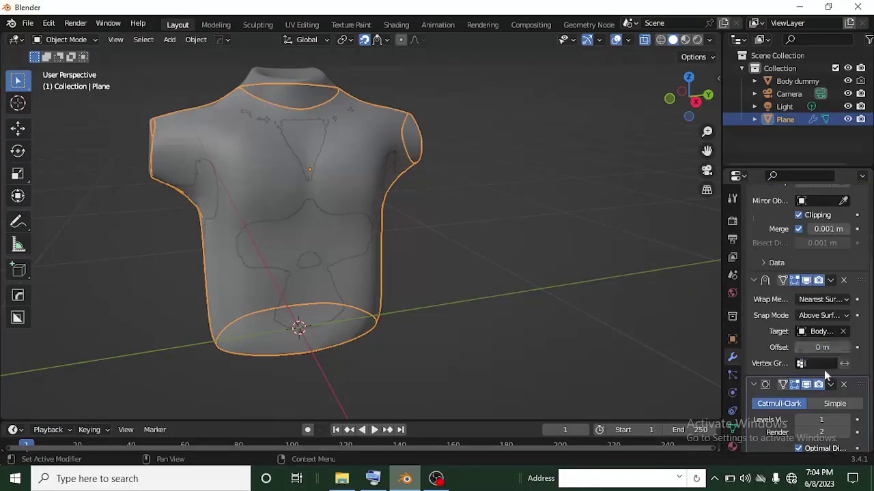
{"action": "left_click", "coordinate": [848, 396]}
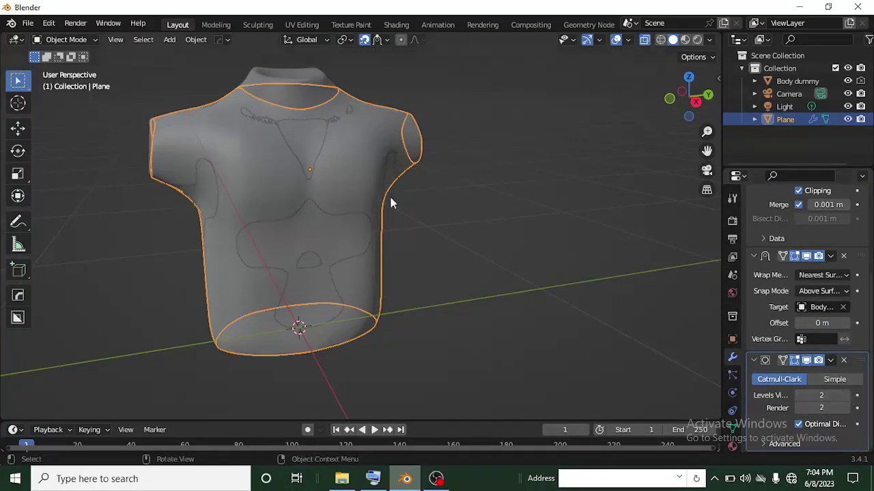
Turn off X-ray display and hide the body dummy so only the shirt is shown
{"action": "middle_click_drag", "start_coordinate": [425, 258], "coordinate": [396, 240]}
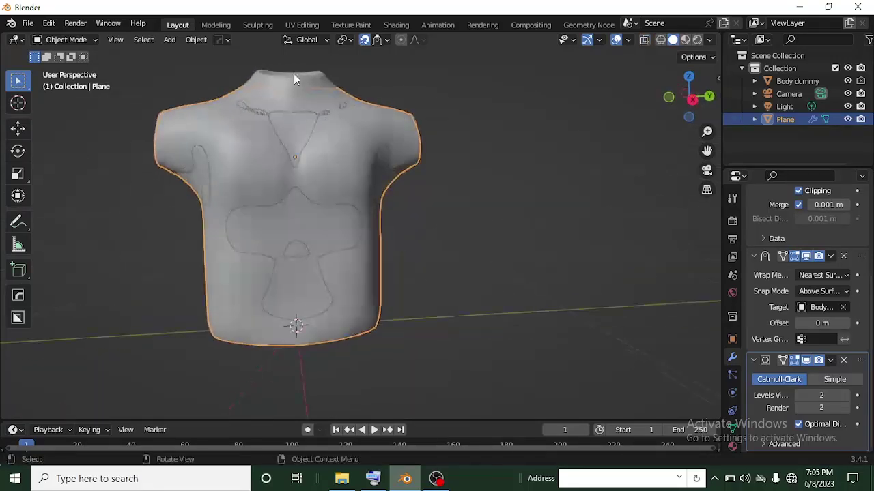
{"action": "left_click", "coordinate": [291, 71]}
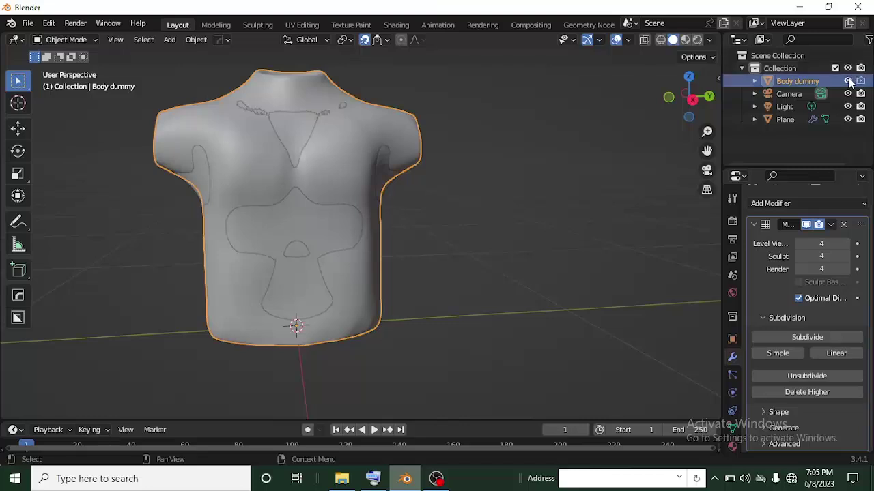
{"action": "left_click", "coordinate": [848, 81]}
Examine the smoothed T-shirt's neckline, sleeves and hem from several angles and distances
{"action": "middle_click_drag", "start_coordinate": [280, 153], "coordinate": [393, 295]}
{"action": "scroll", "coordinate": [266, 220], "scroll_direction": "down", "scroll_amount": 3}
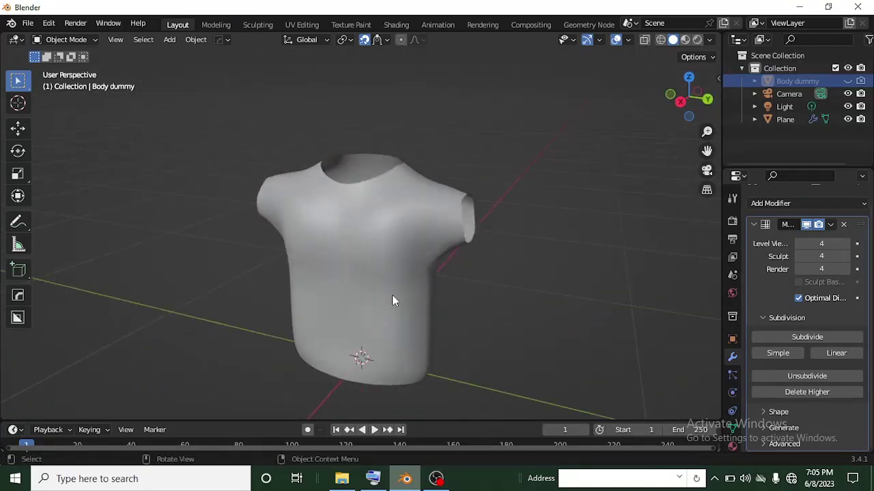
{"action": "scroll", "coordinate": [393, 298], "scroll_direction": "down", "scroll_amount": 2}
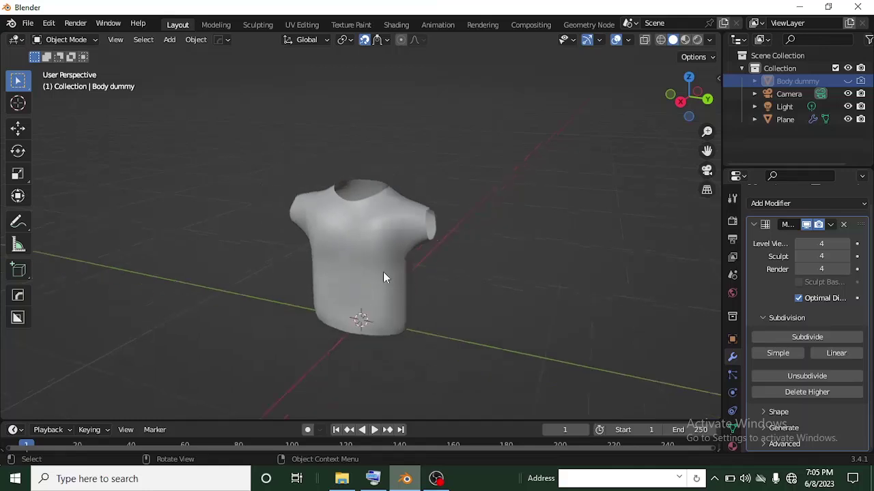
{"action": "middle_click_drag", "start_coordinate": [384, 273], "coordinate": [364, 272]}
{"action": "scroll", "coordinate": [368, 225], "scroll_direction": "up", "scroll_amount": 2}
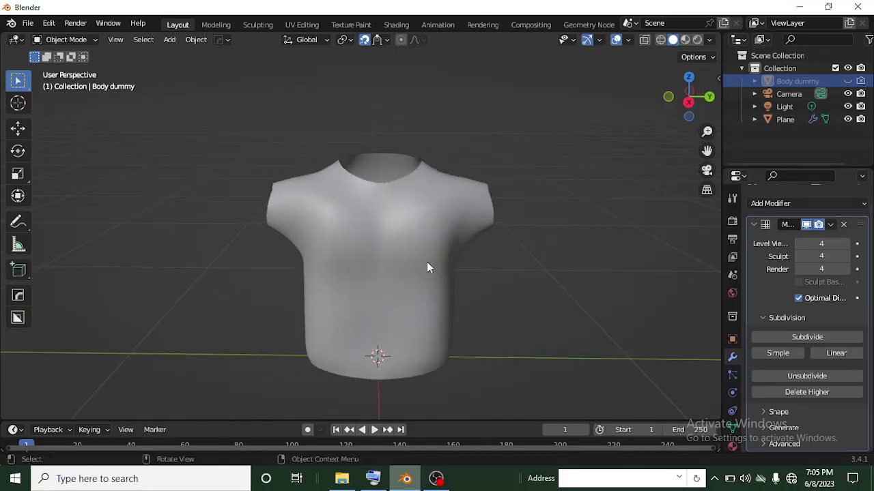
{"action": "scroll", "coordinate": [427, 267], "scroll_direction": "down", "scroll_amount": 1}
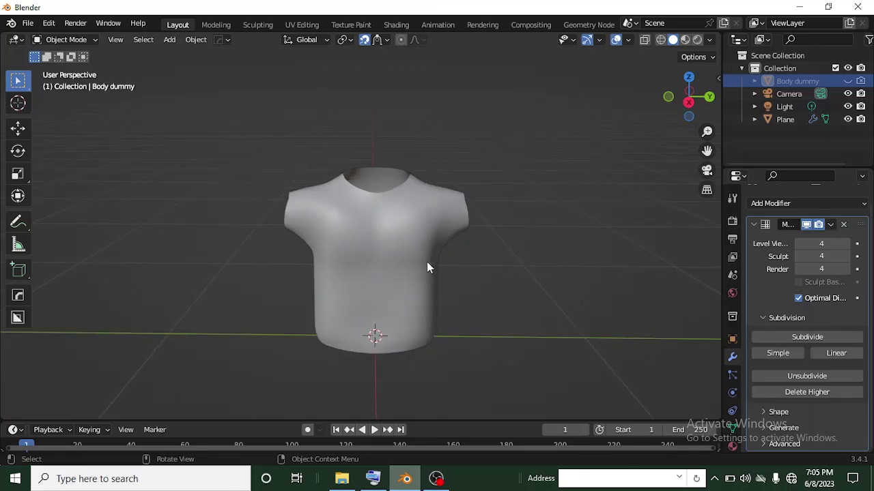
{"action": "scroll", "coordinate": [427, 268], "scroll_direction": "up", "scroll_amount": 1}
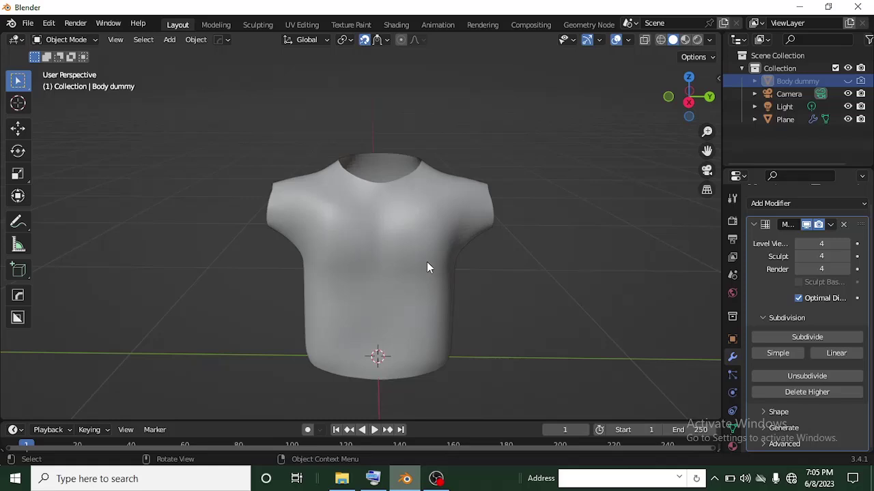